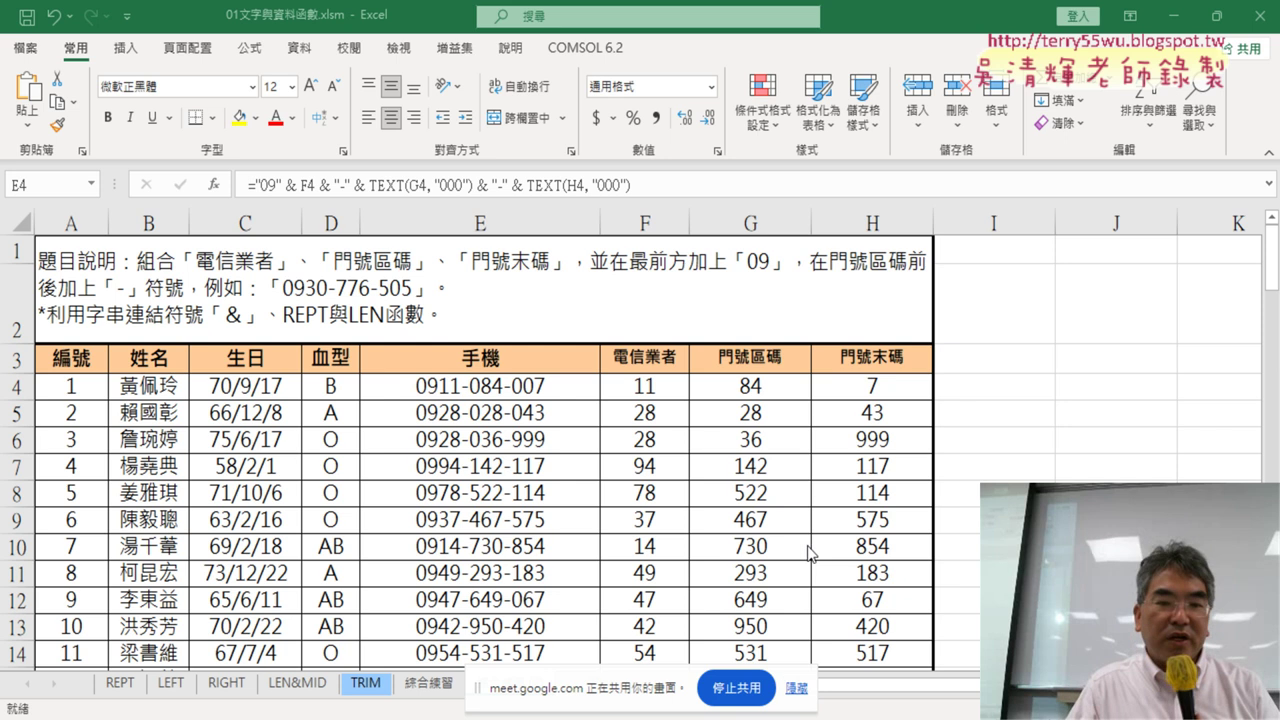
# - Visit the RIGHT sheet, then return to the LEFT sheet's 先生/小姐 honorific exercise
pyautogui.click(795, 690)
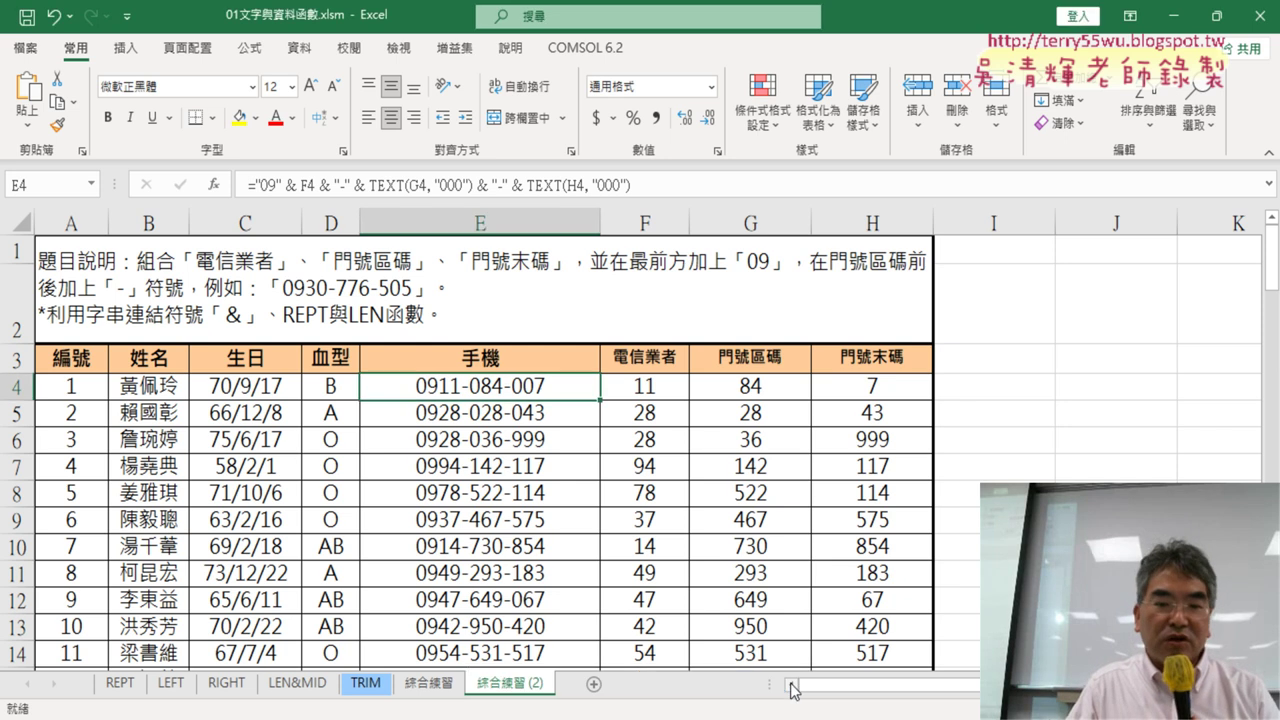
pyautogui.click(238, 688)
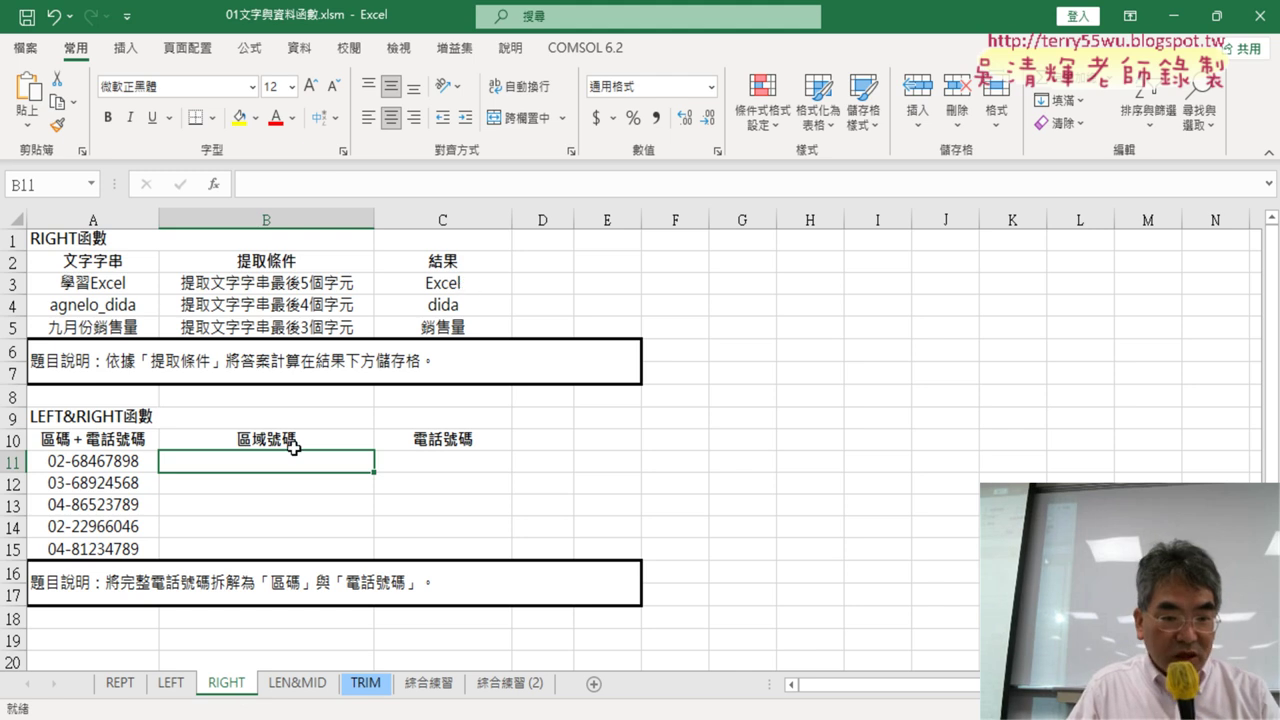
pyautogui.click(172, 686)
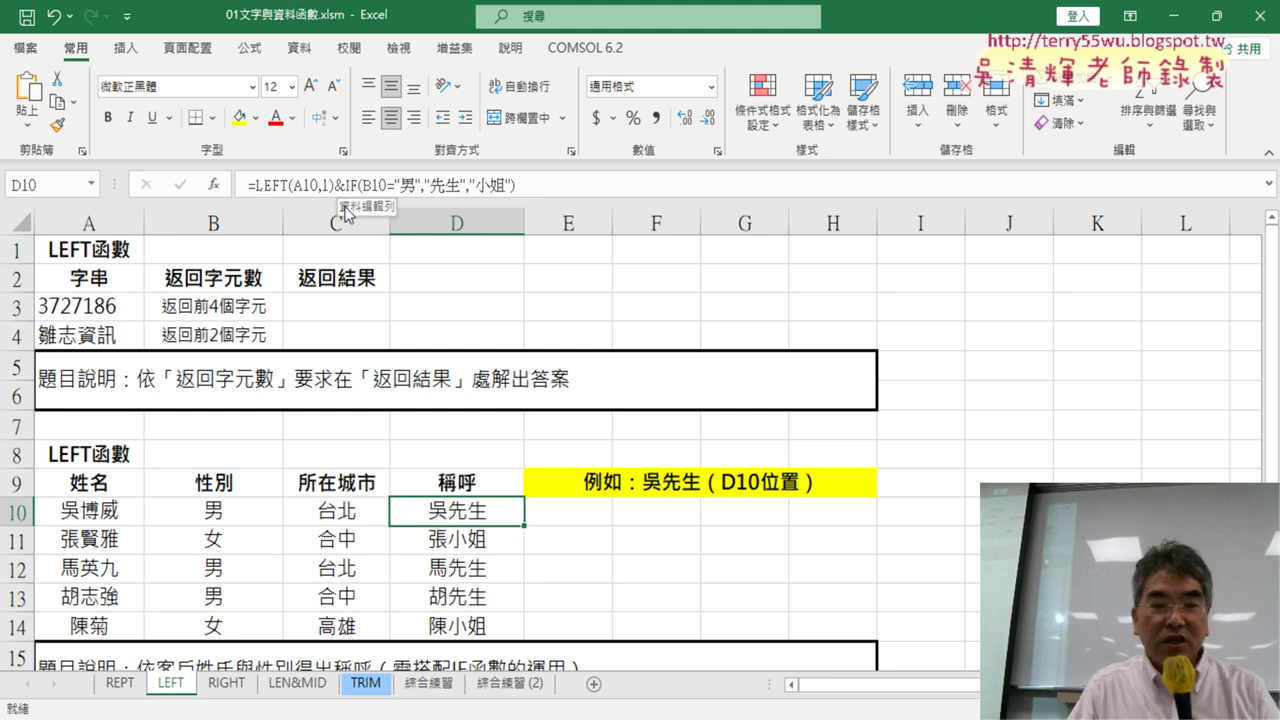
# - Inspect and re-enter the C12 IF/MID gender formula on LEN&MID, then show the TRIM sheet
pyautogui.click(309, 684)
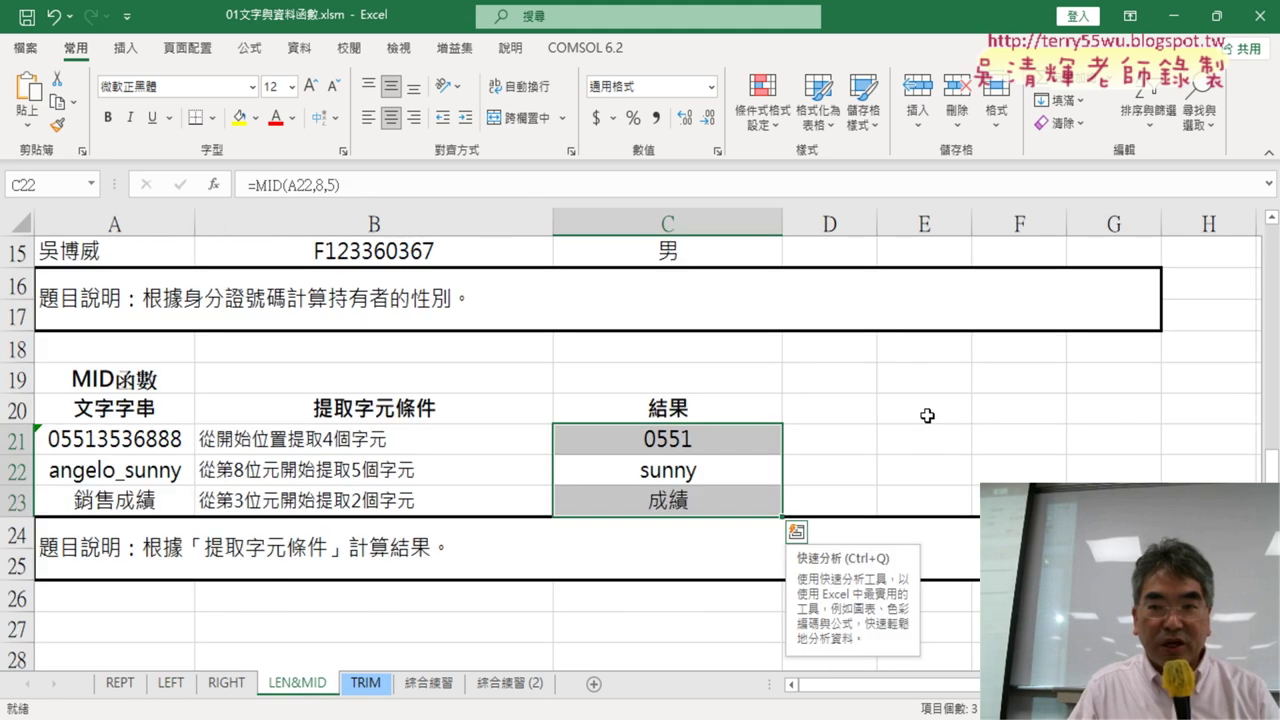
pyautogui.scroll(2, 715, 398)
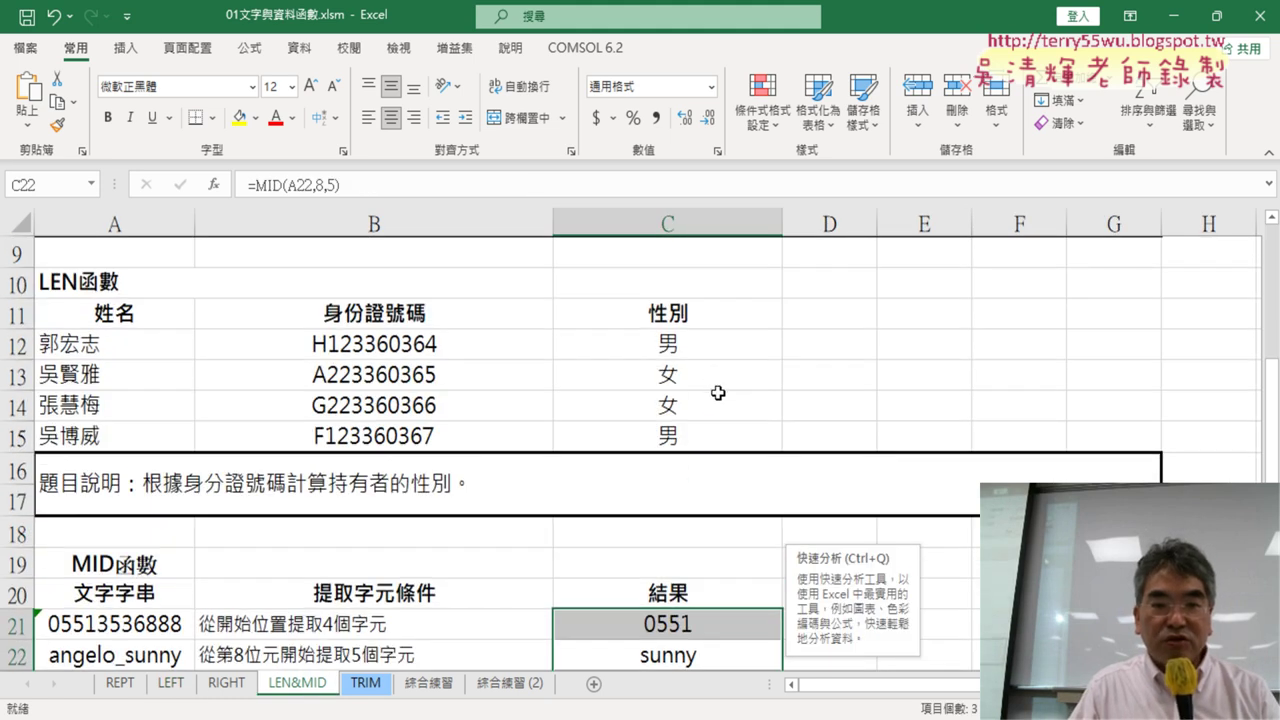
pyautogui.click(700, 343)
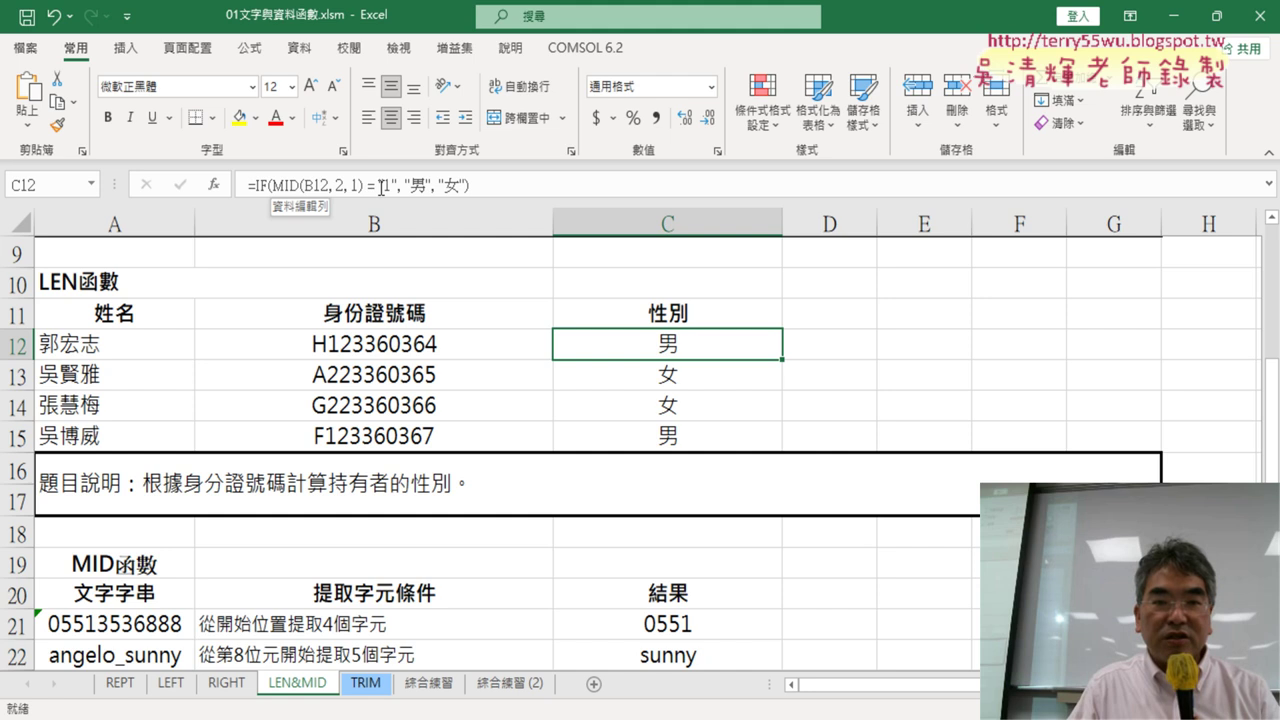
pyautogui.click(380, 187)
pyautogui.moveTo(380, 187); pyautogui.dragTo(399, 185)
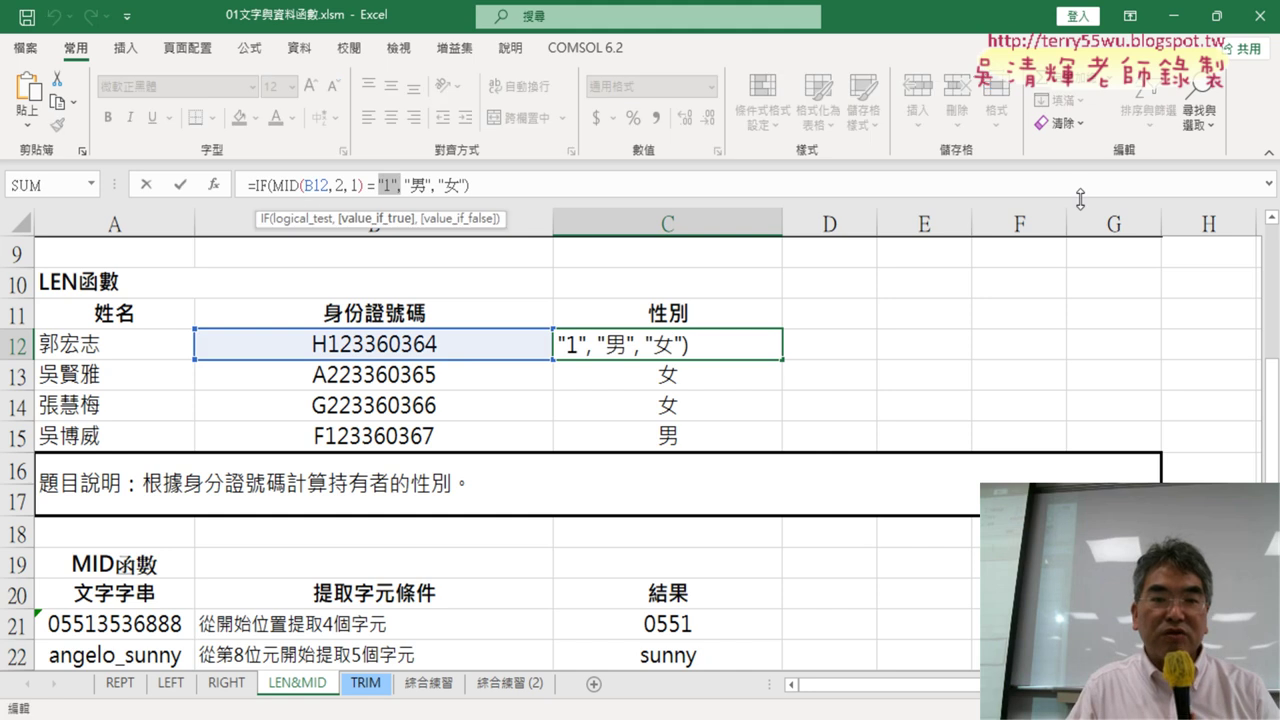
pyautogui.click(181, 185)
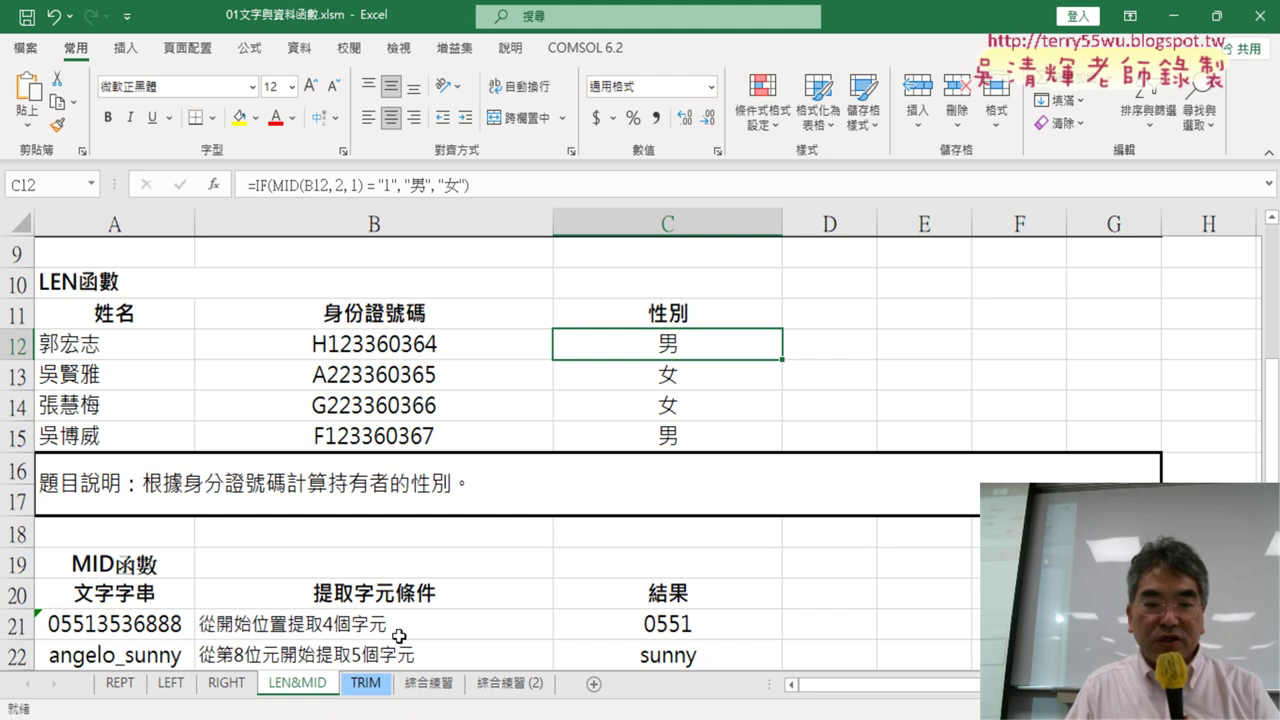
pyautogui.click(365, 684)
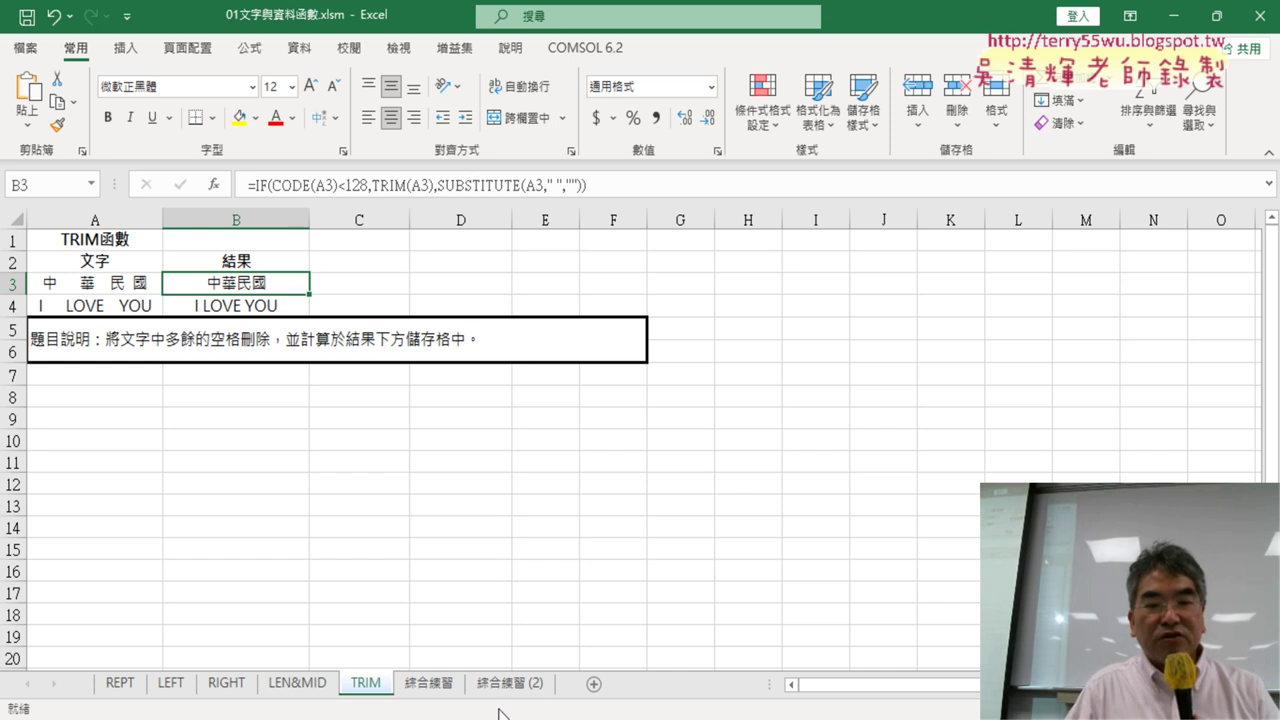
# - View the 綜合練習 sheet, then the 綜合練習 (2) sheet
pyautogui.click(428, 686)
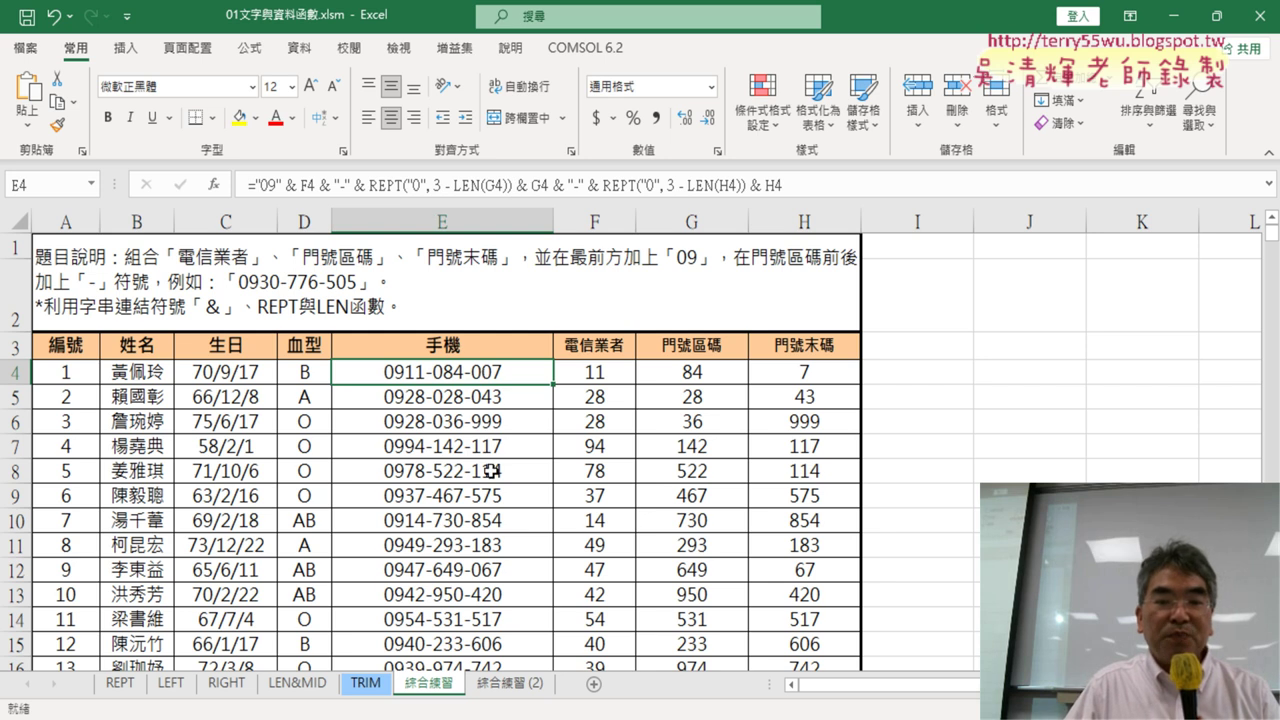
pyautogui.click(529, 688)
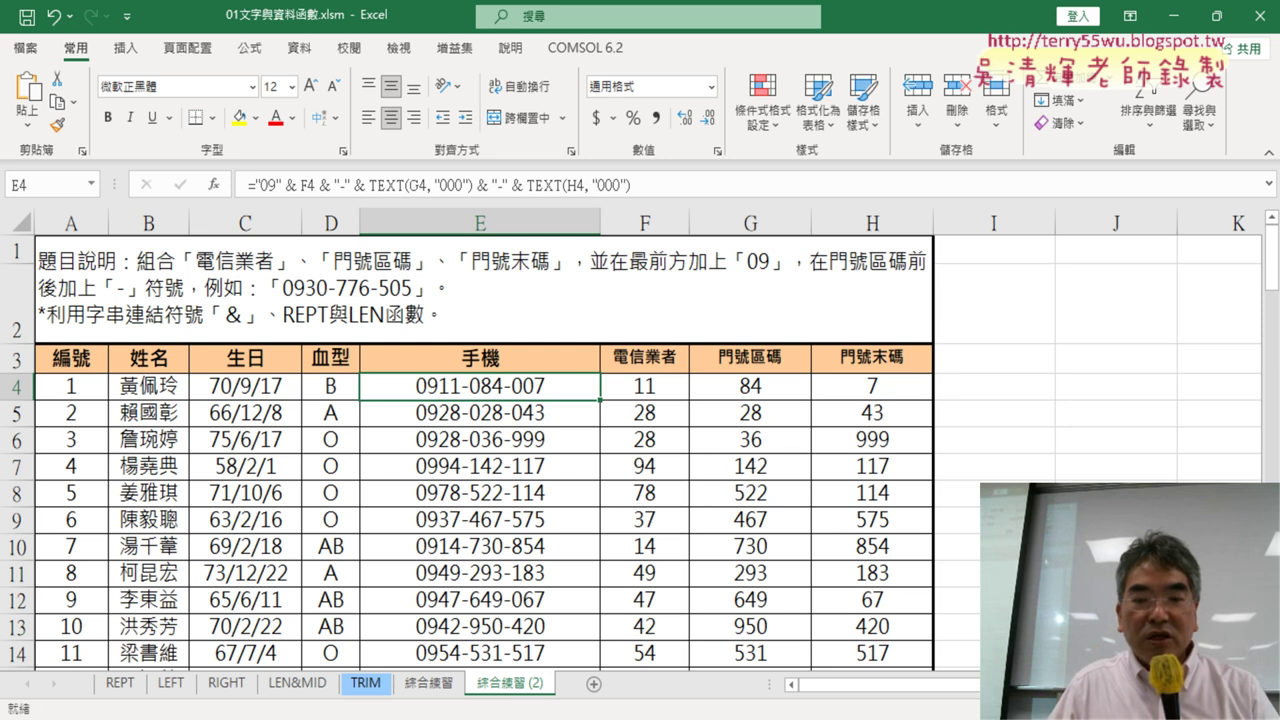
# - Bring Chrome forward and open the ChatGPT 計算字數 conversation on zero-padding G4
pyautogui.moveTo(617, 719)
pyautogui.click(587, 698)
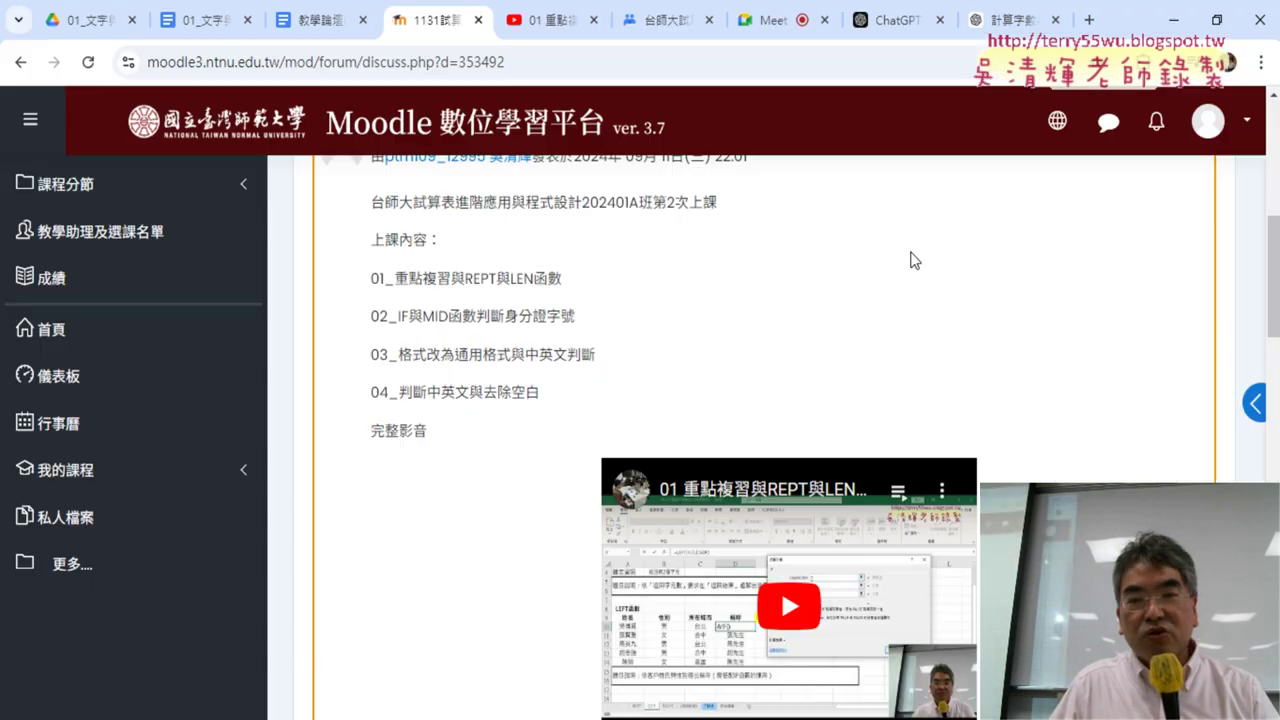
pyautogui.click(995, 20)
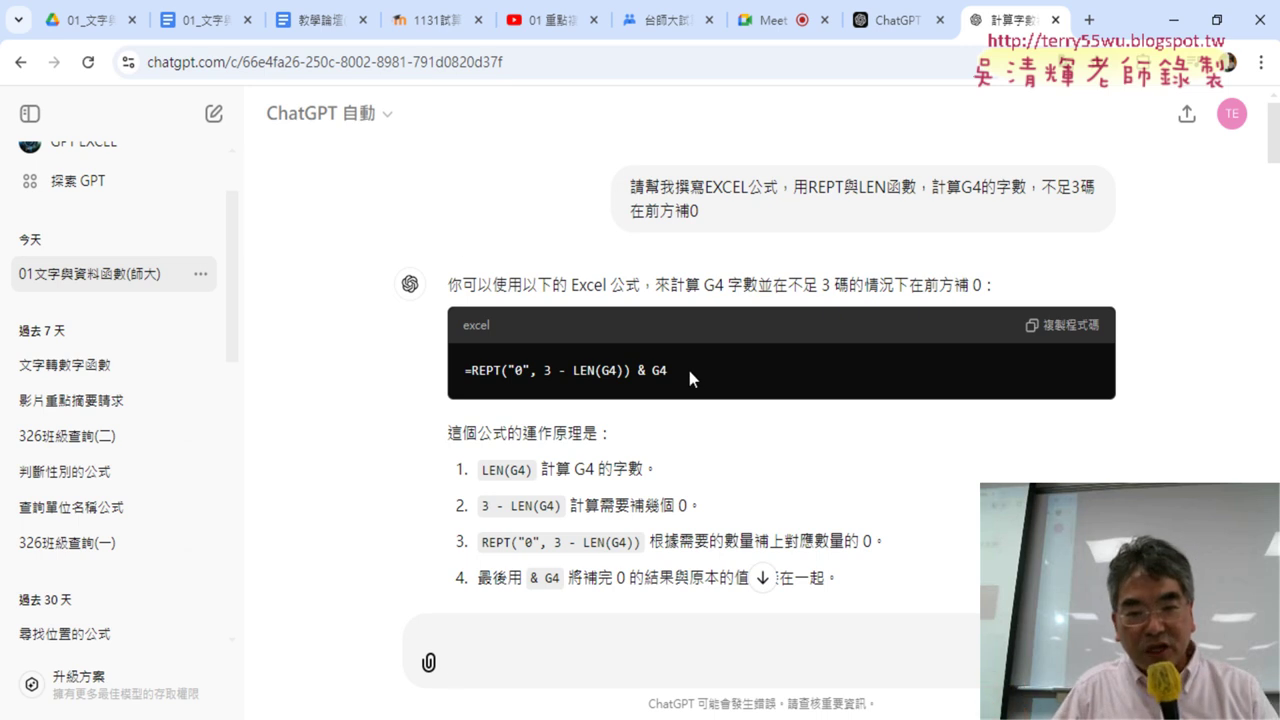
# - Highlight the =REPT("0", 3 - LEN(G4)) & G4 formula and its four-step explanation
pyautogui.moveTo(689, 371); pyautogui.dragTo(464, 371)
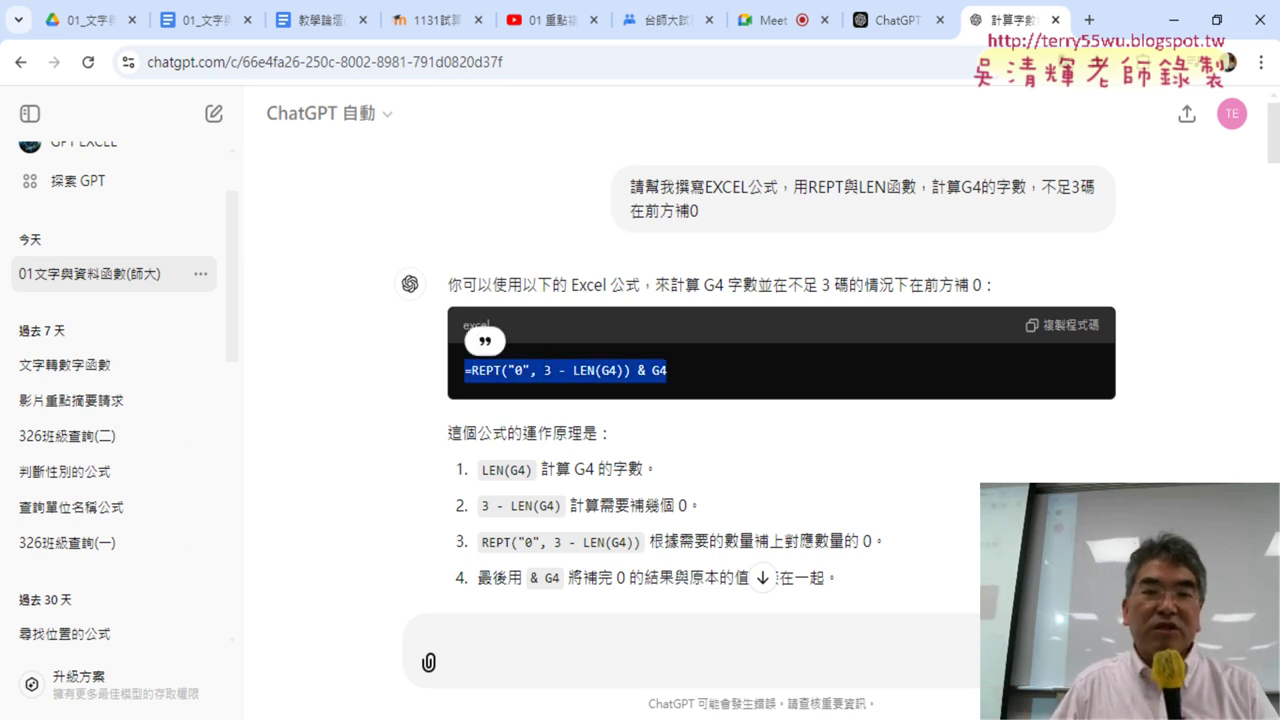
pyautogui.click(464, 371)
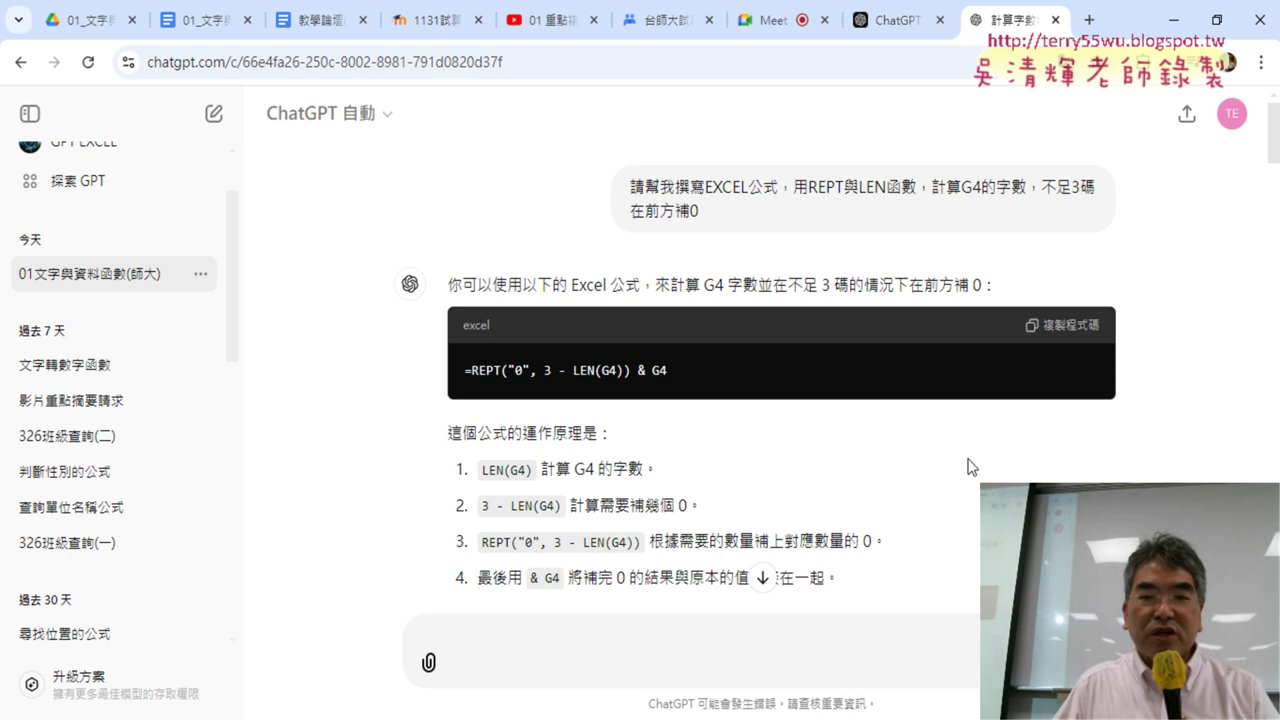
pyautogui.moveTo(684, 388); pyautogui.dragTo(464, 384)
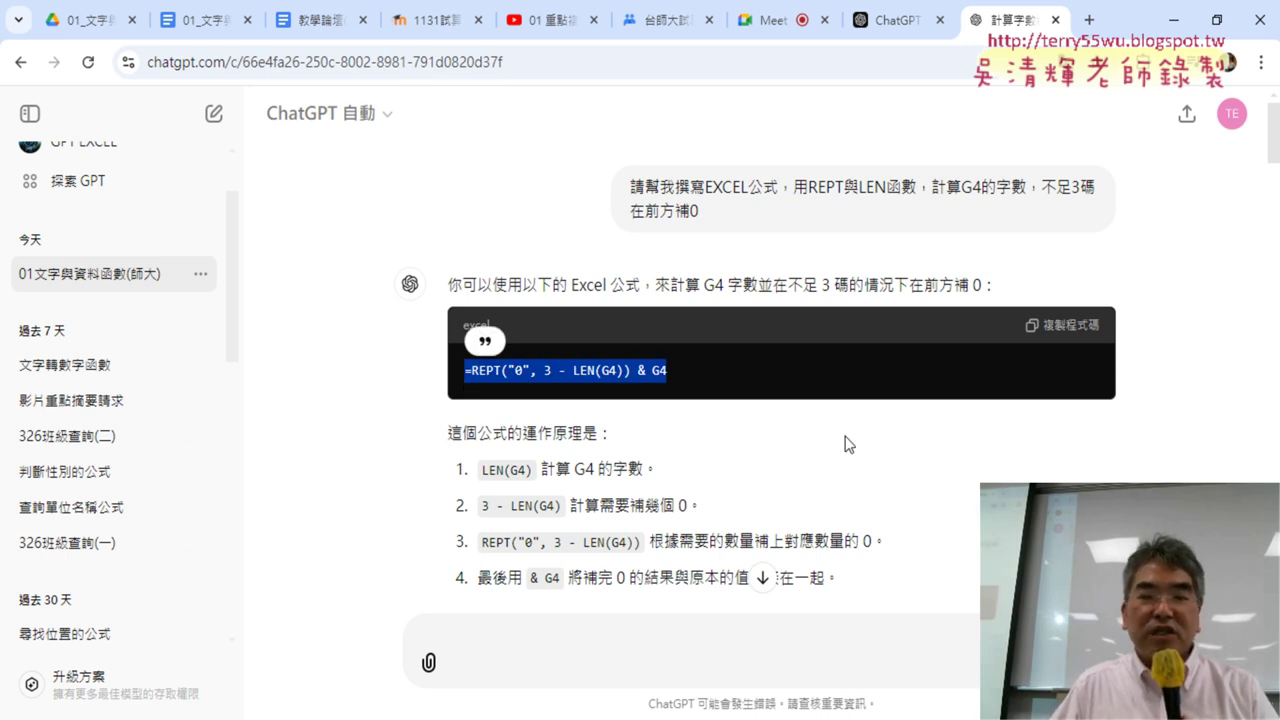
pyautogui.scroll(-2, 1043, 436)
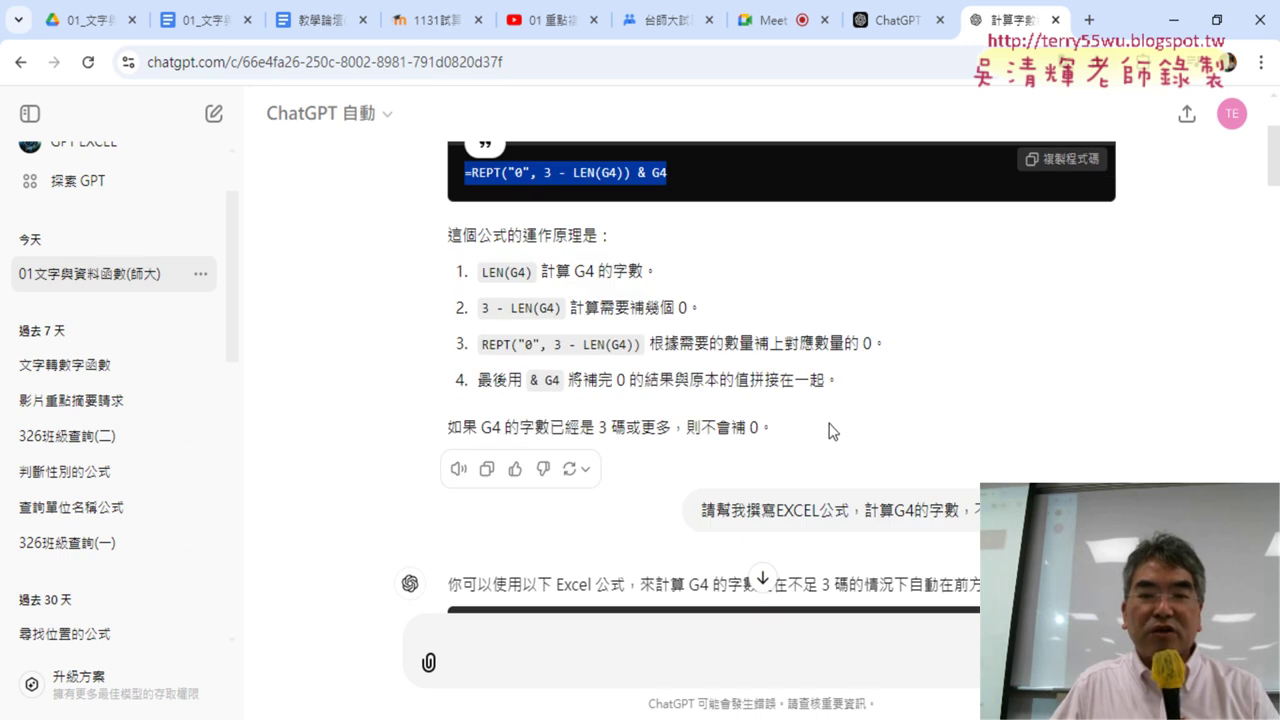
pyautogui.moveTo(845, 397); pyautogui.dragTo(457, 275)
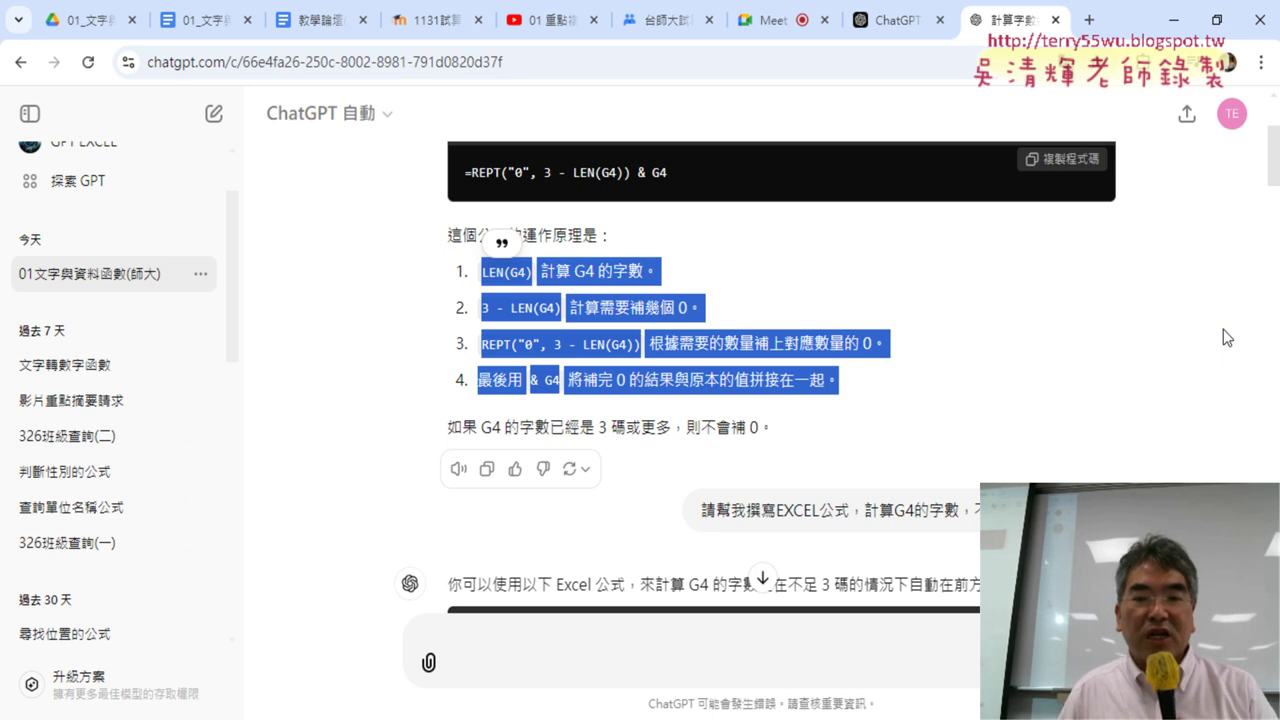
# - Scroll down to the VBA FormatCode reply, then minimize the browser to reveal Excel
pyautogui.scroll(-3, 1223, 337)
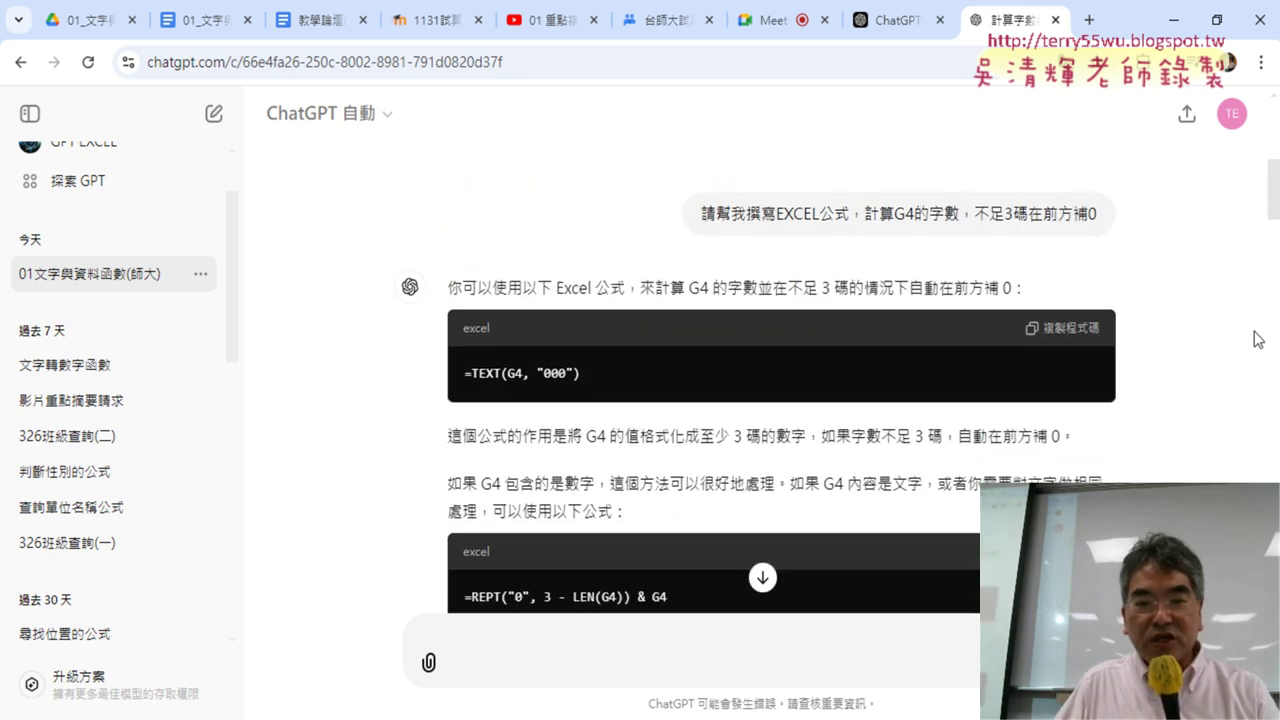
pyautogui.scroll(-3, 1240, 338)
pyautogui.scroll(-3, 1257, 342)
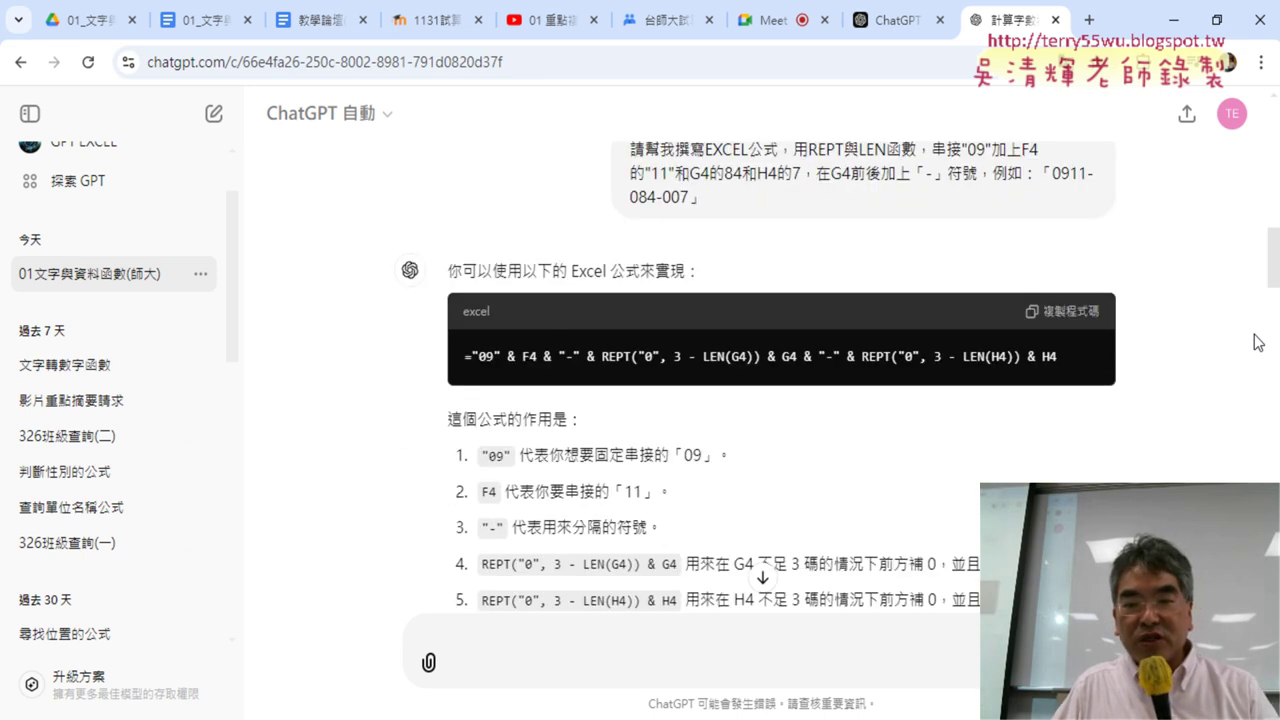
pyautogui.scroll(-2, 1228, 348)
pyautogui.scroll(-1, 1200, 356)
pyautogui.scroll(-2, 1177, 366)
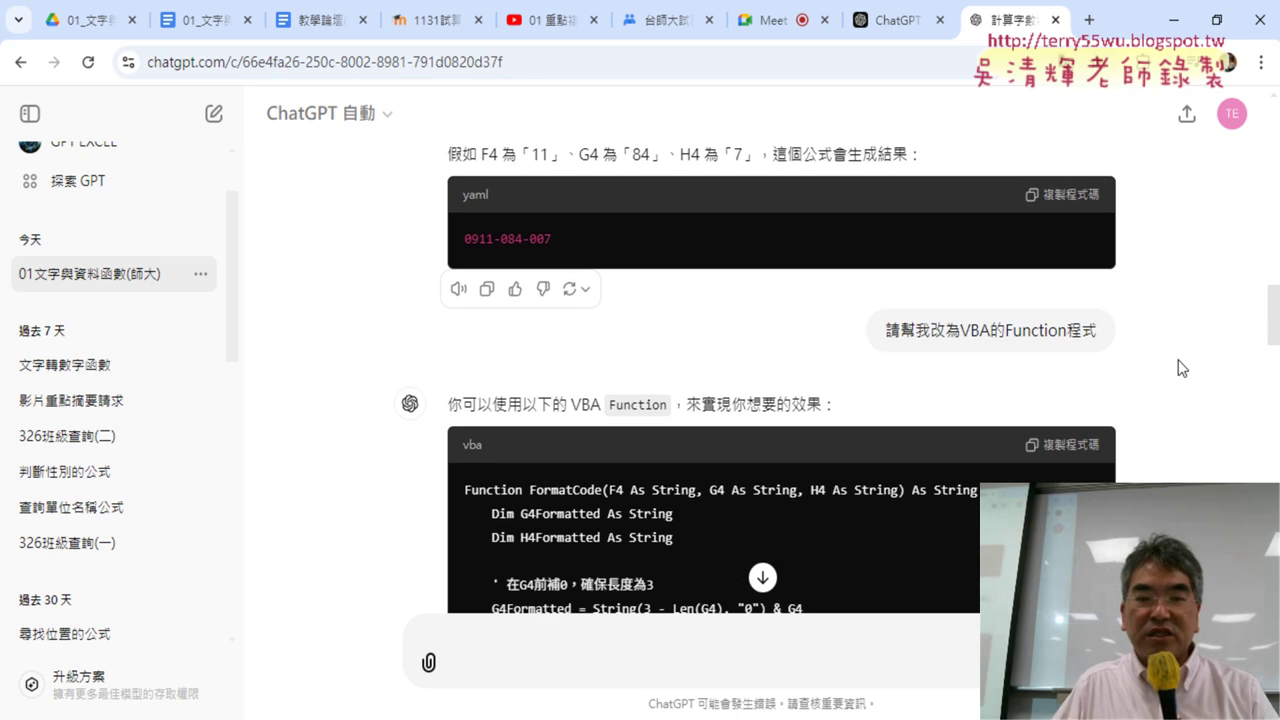
pyautogui.scroll(3, 1177, 364)
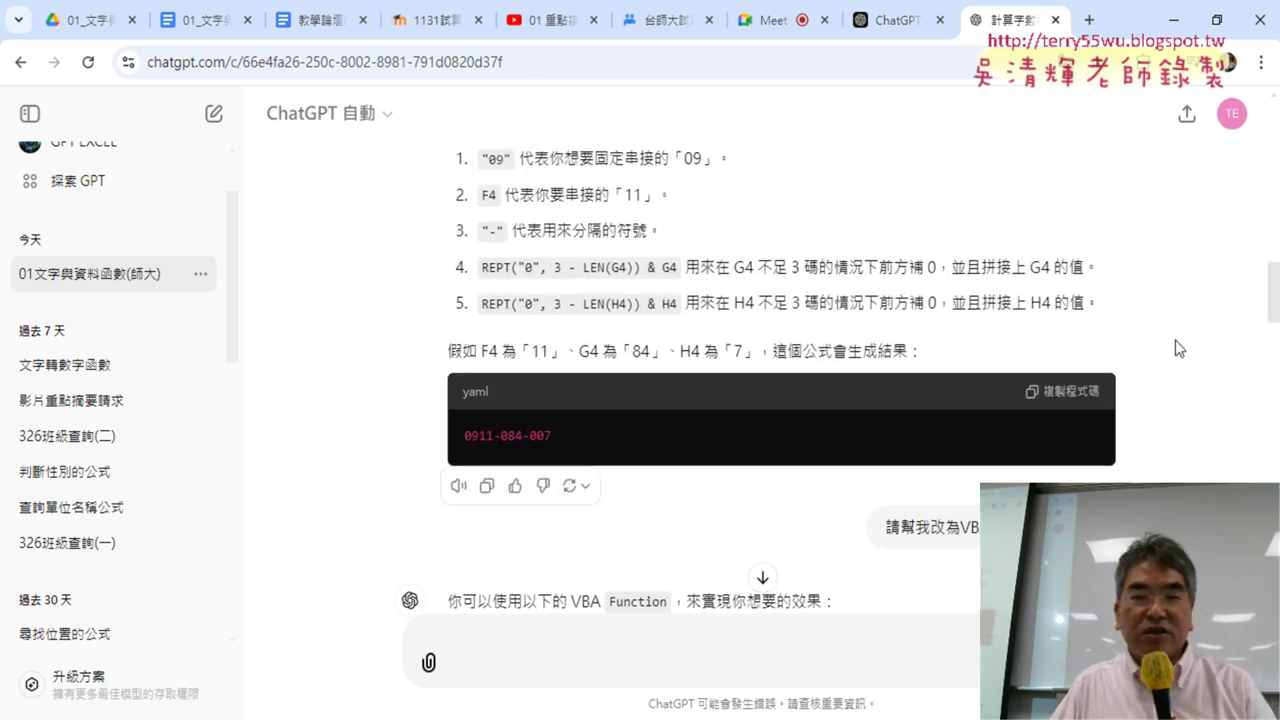
pyautogui.click(1170, 19)
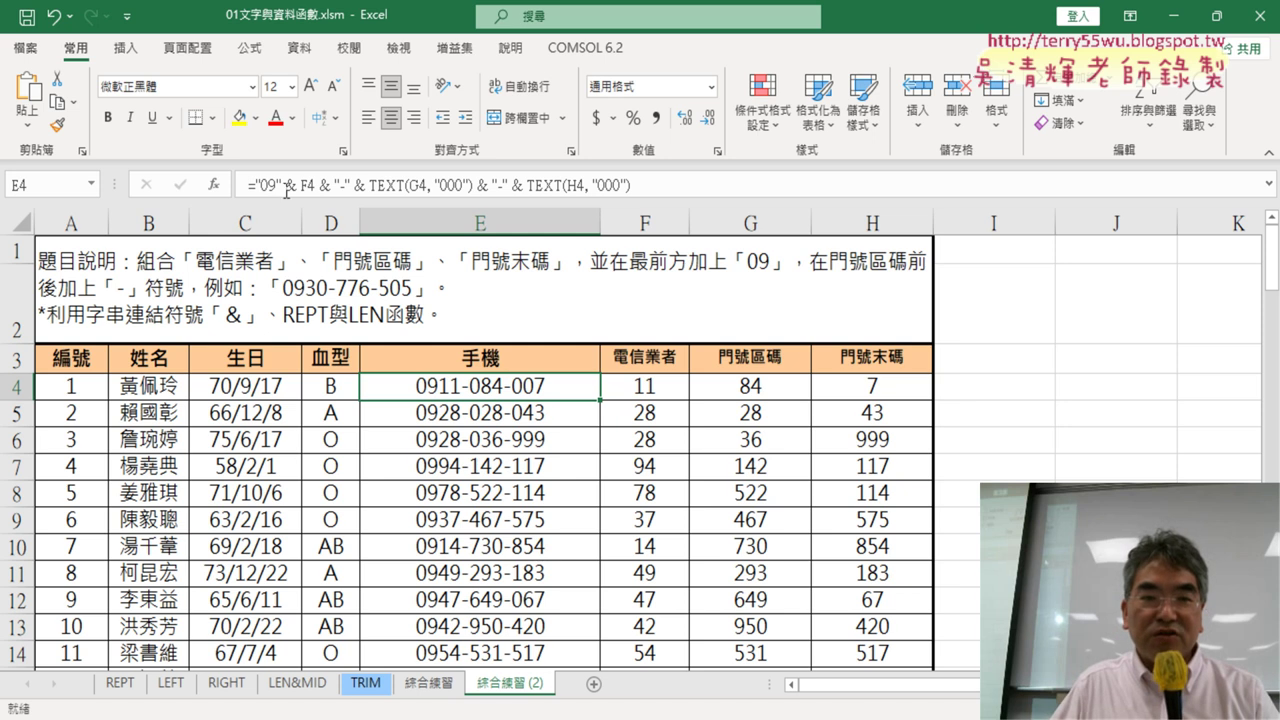
pyautogui.click(649, 186)
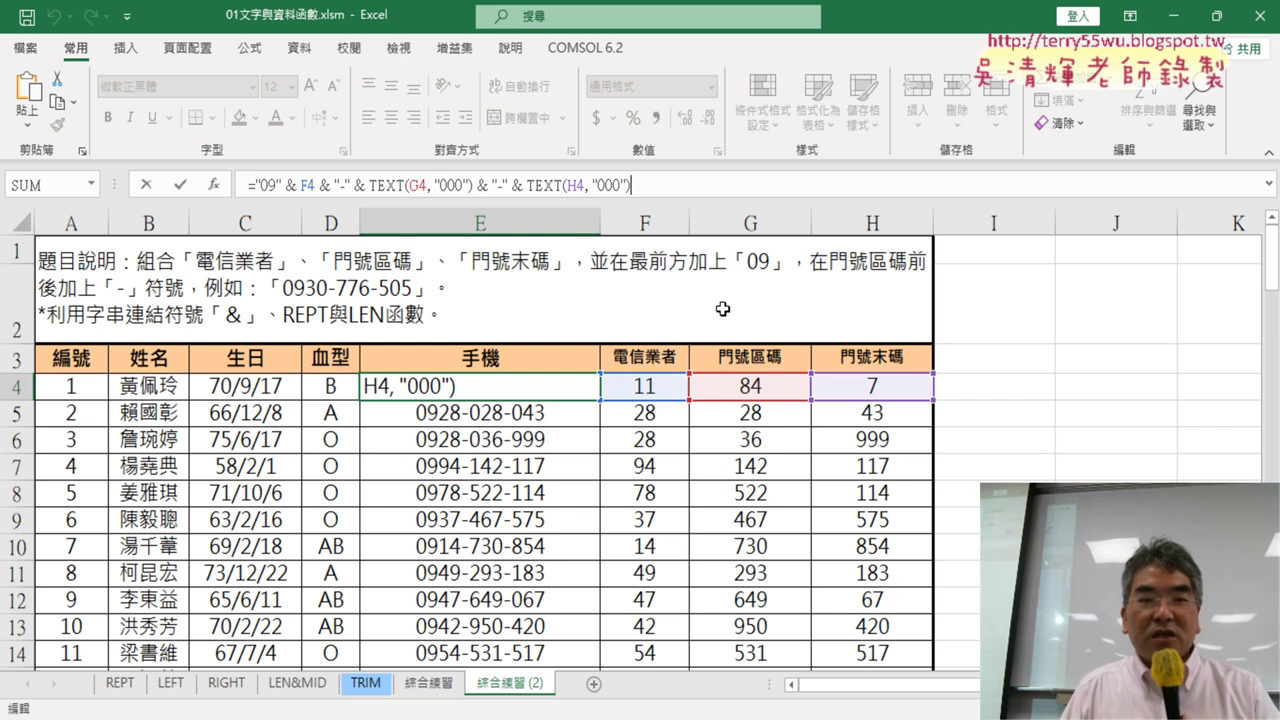
pyautogui.click(147, 185)
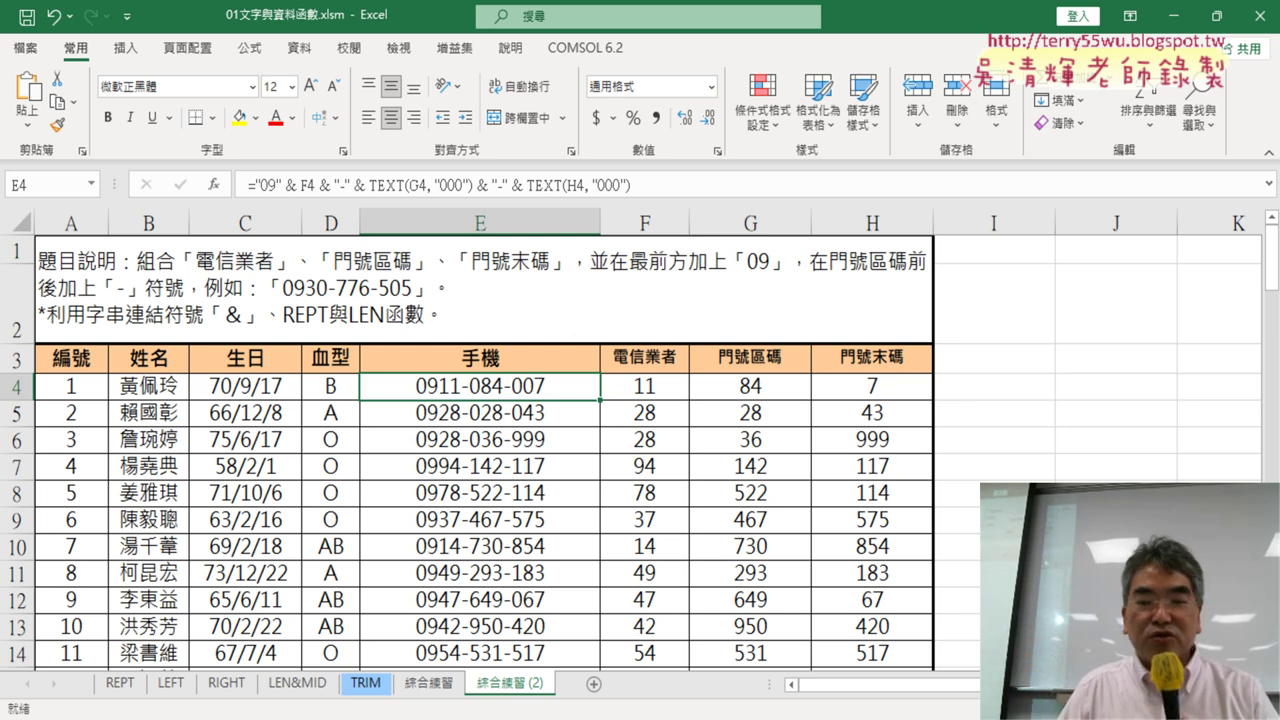
pyautogui.click(512, 645)
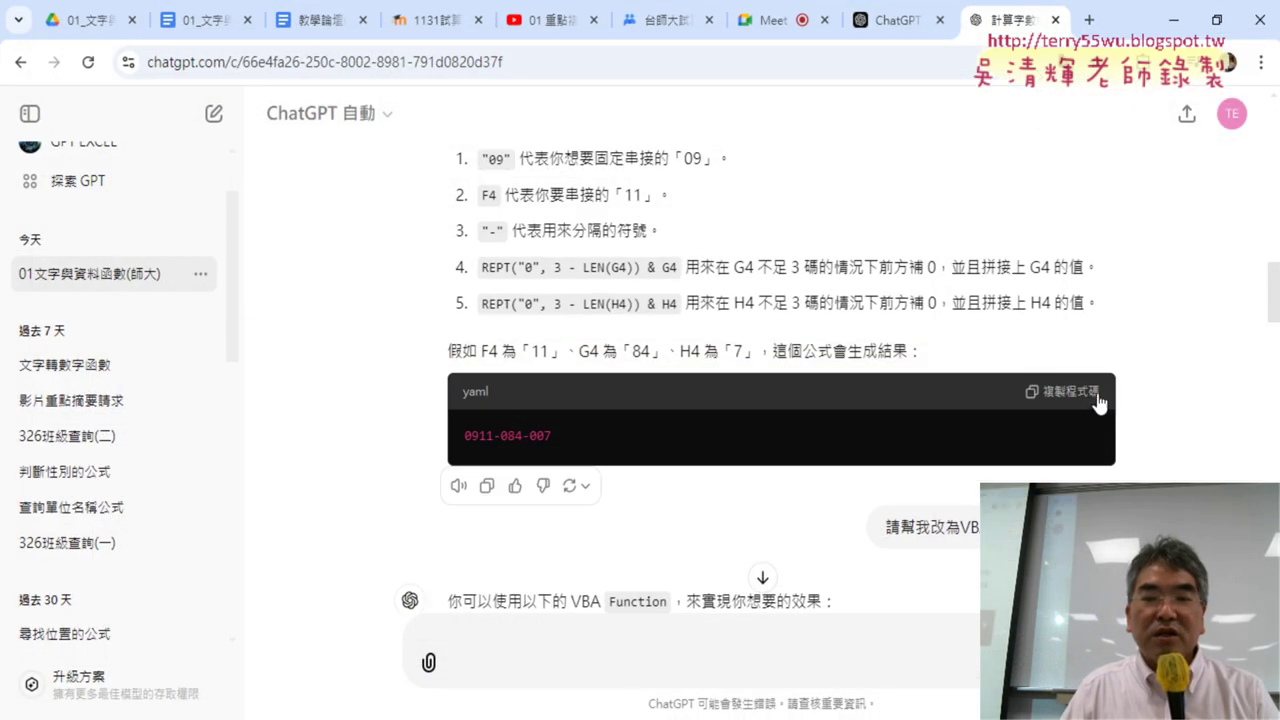
pyautogui.scroll(-3, 1100, 400)
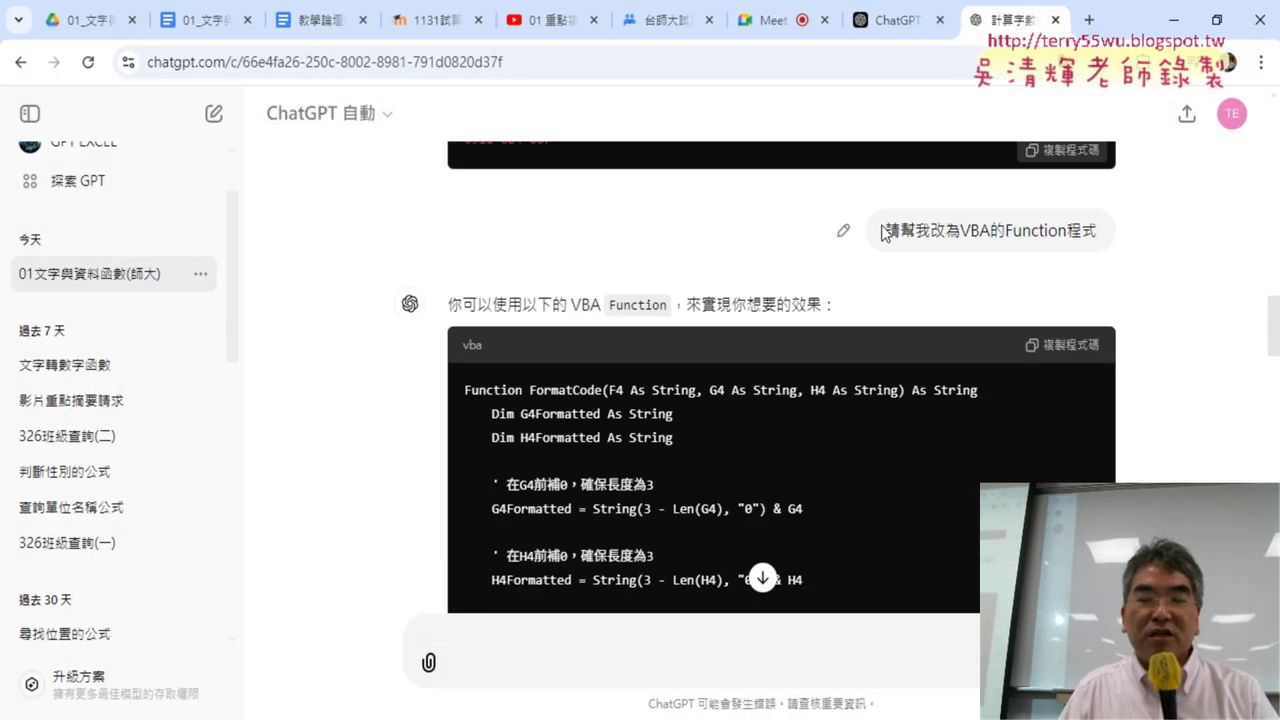
pyautogui.moveTo(882, 231); pyautogui.dragTo(1098, 232)
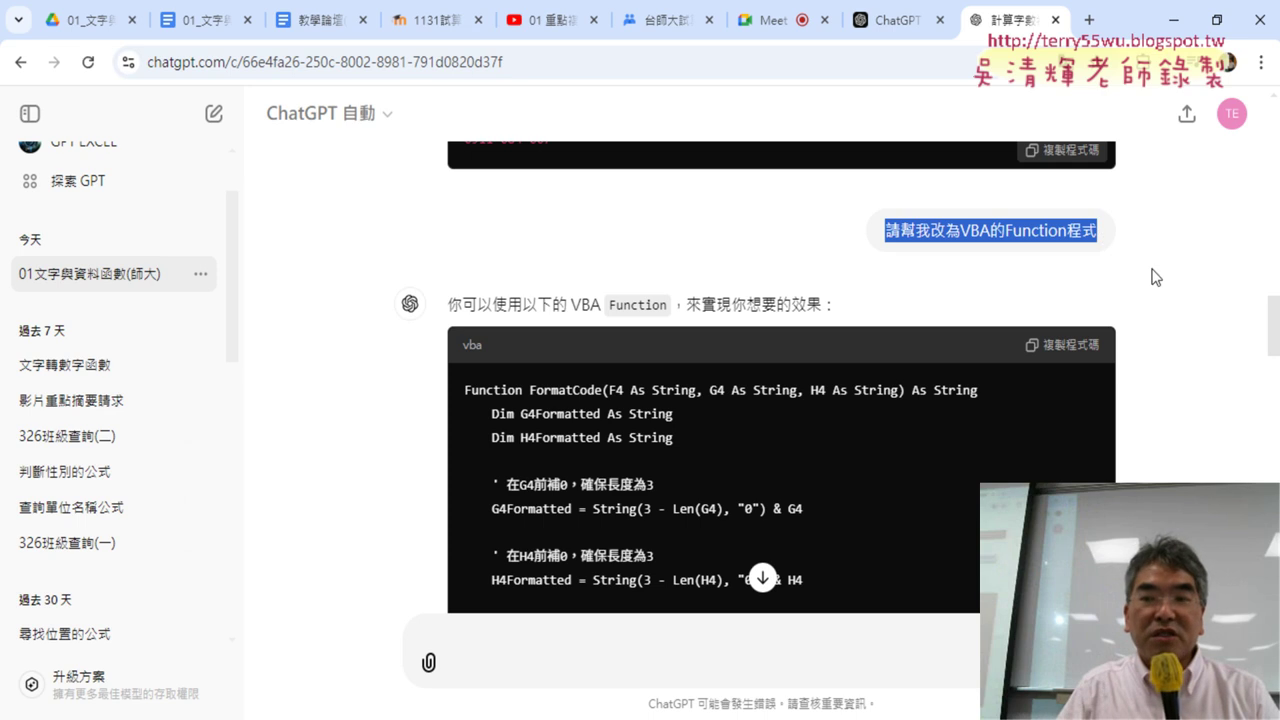
pyautogui.scroll(4, 1157, 277)
pyautogui.scroll(-2, 1163, 323)
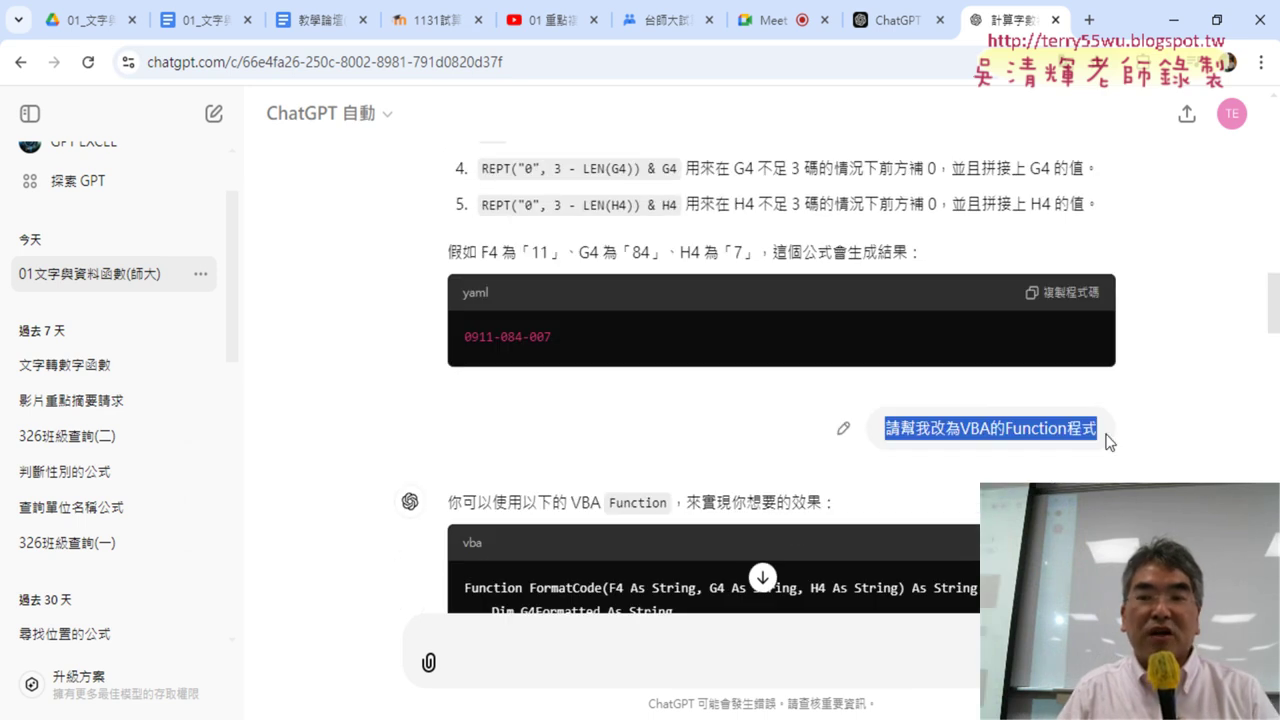
pyautogui.click(1005, 474)
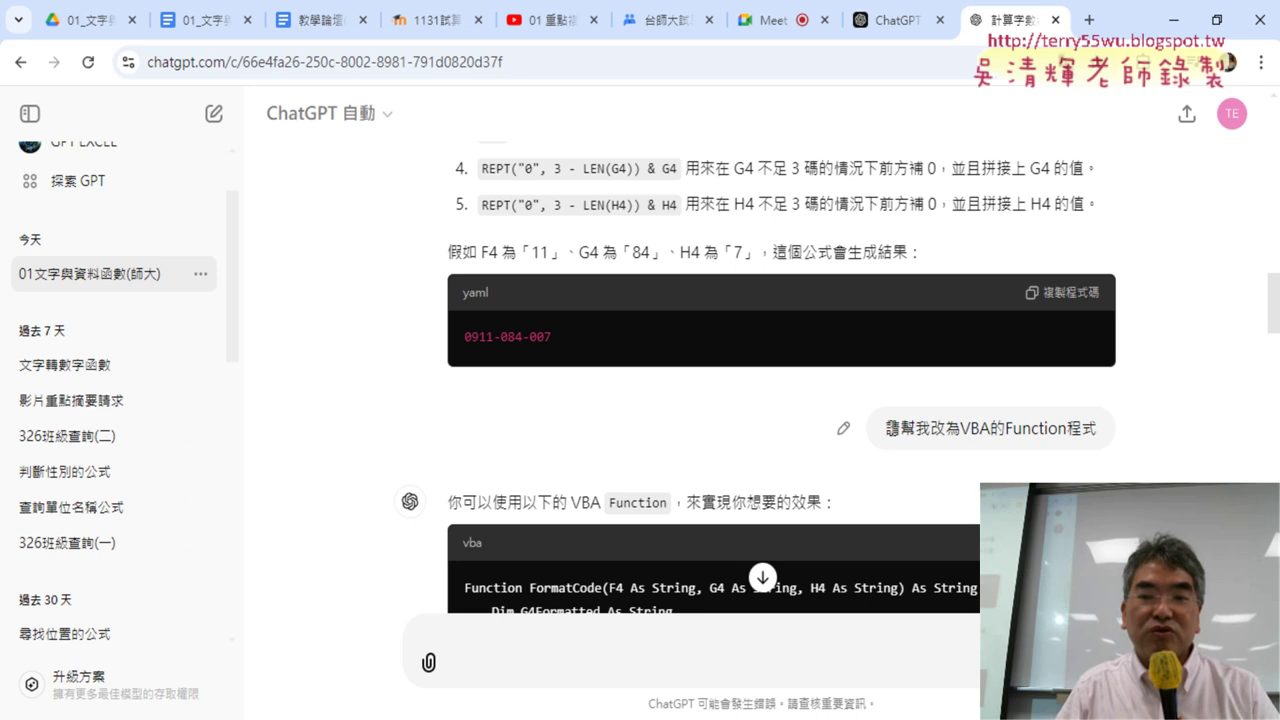
pyautogui.moveTo(886, 428); pyautogui.dragTo(960, 428)
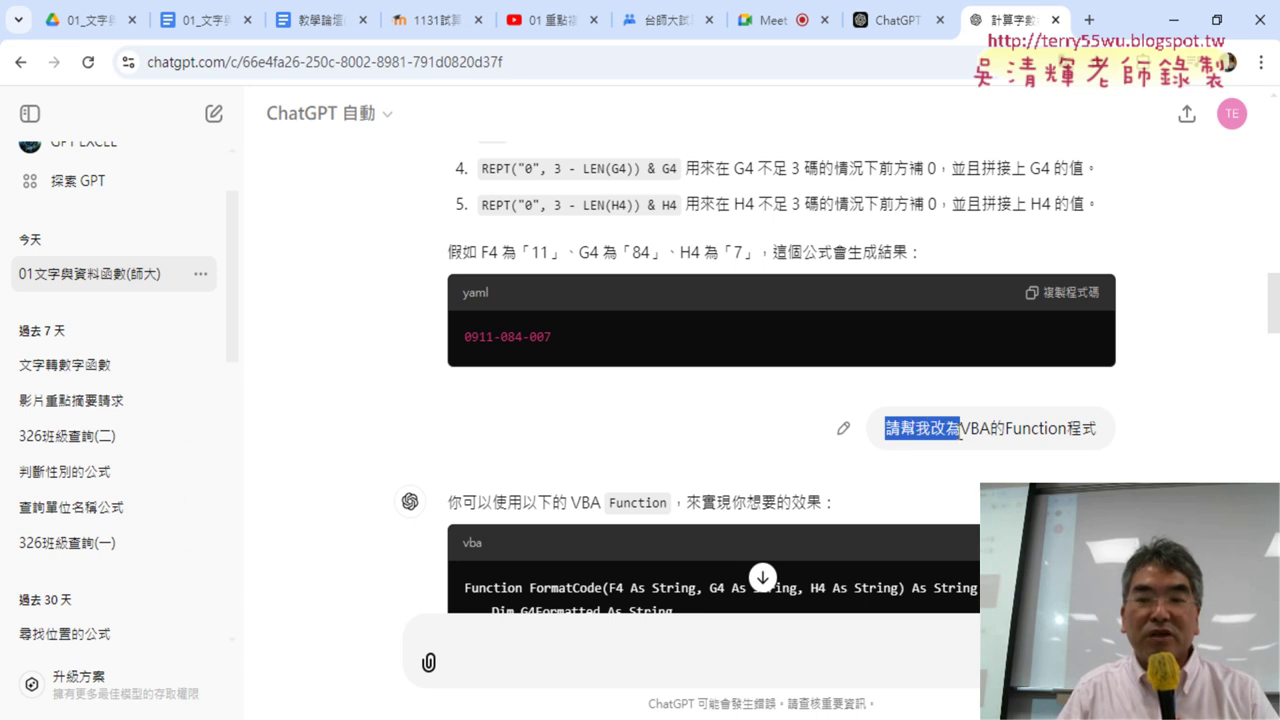
pyautogui.click(997, 430)
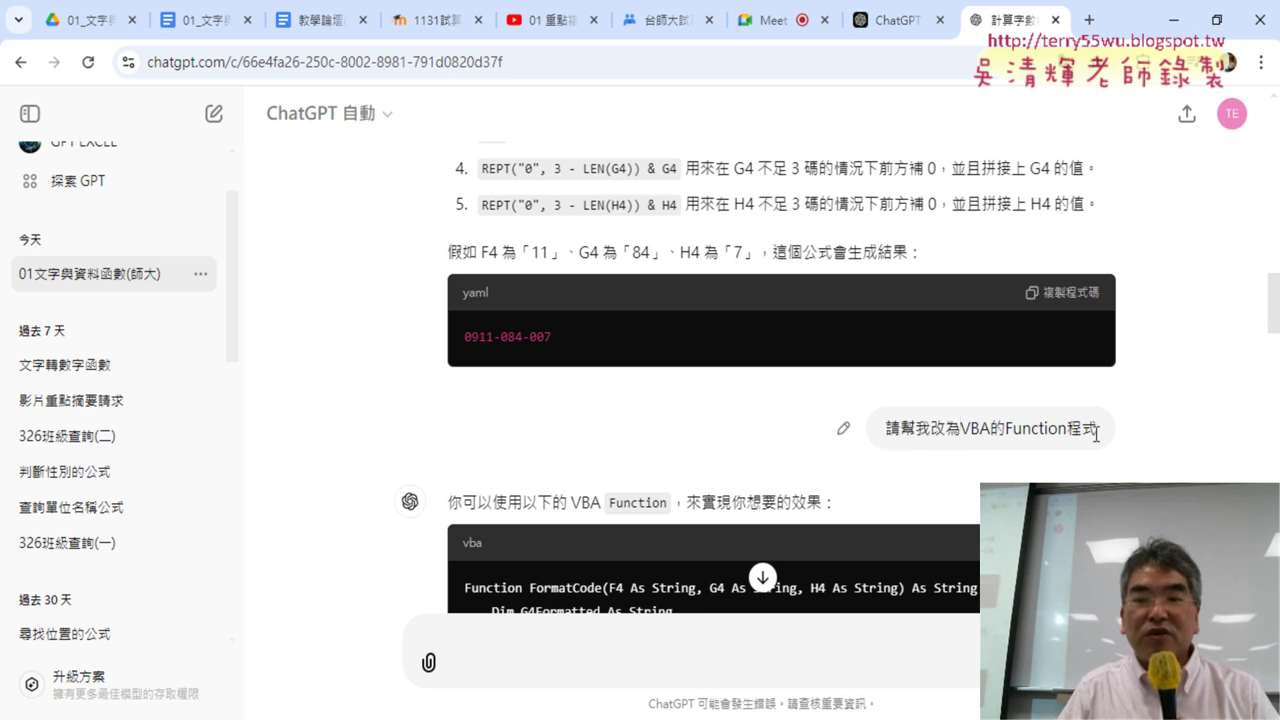
pyautogui.moveTo(1096, 430); pyautogui.dragTo(960, 428)
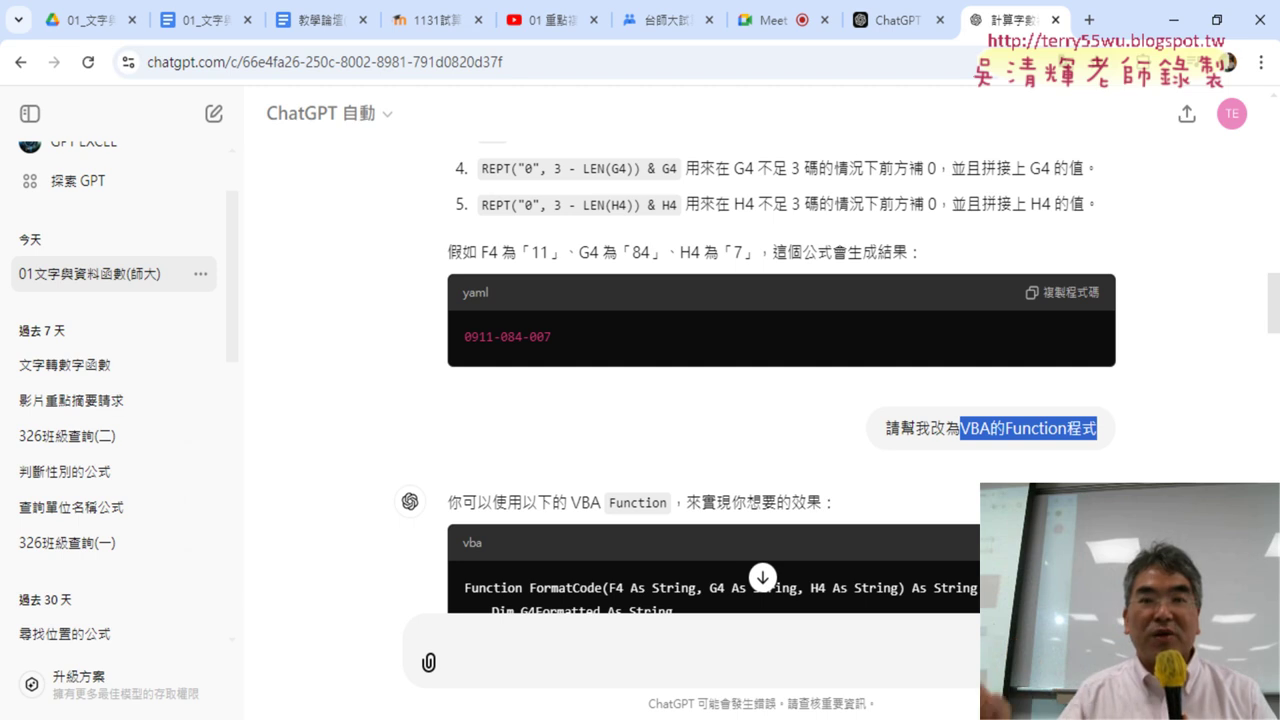
pyautogui.scroll(2, 1143, 294)
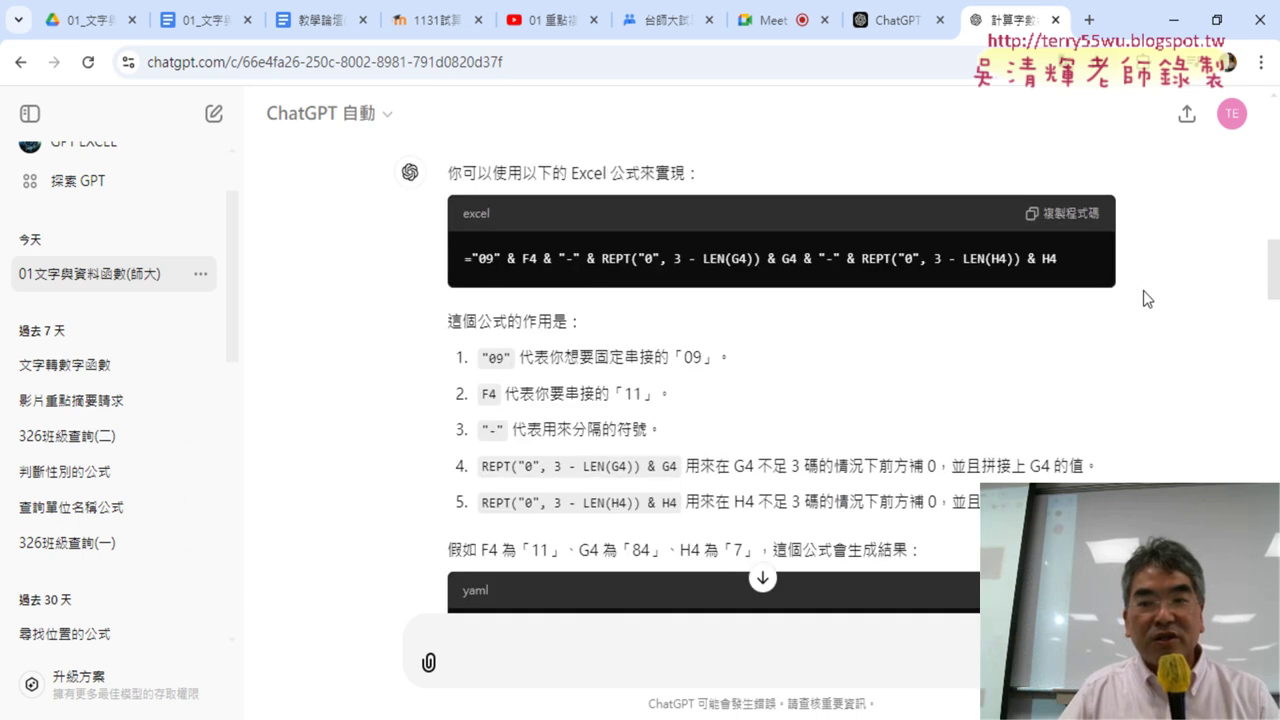
pyautogui.scroll(3, 1143, 294)
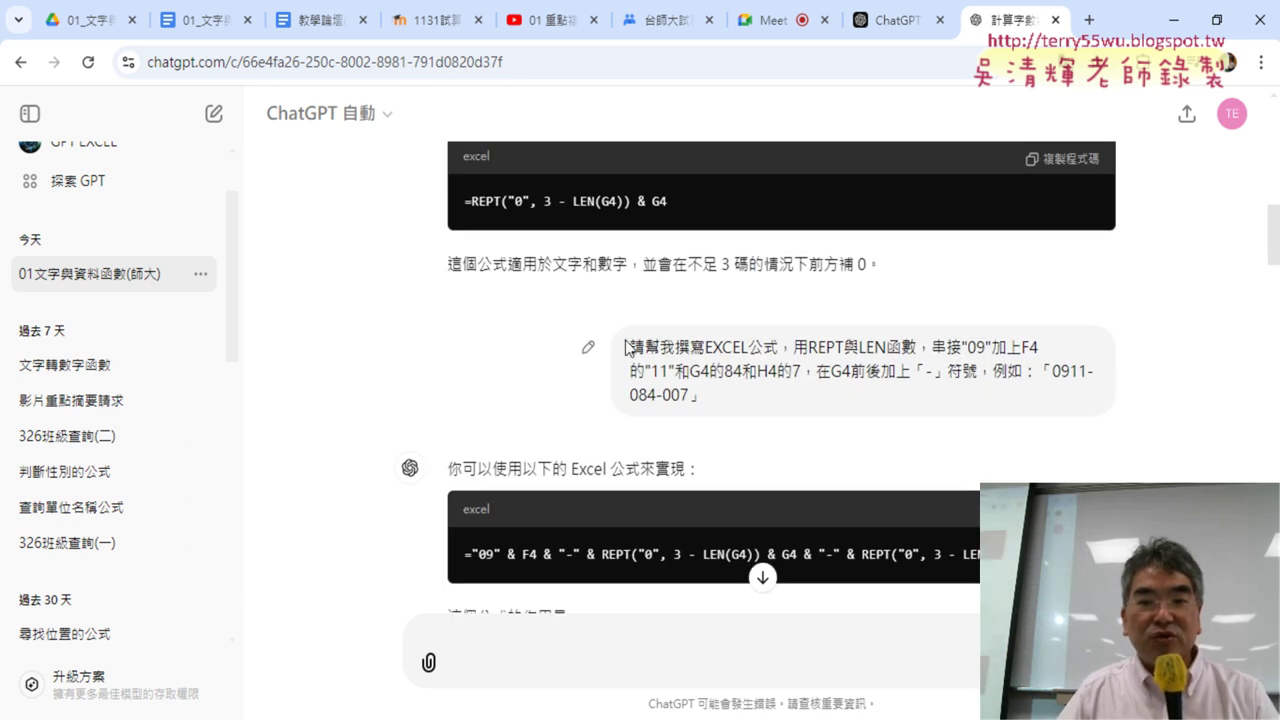
pyautogui.moveTo(629, 348)
pyautogui.mouseDown()
pyautogui.moveTo(863, 354)
pyautogui.moveTo(1096, 408)
pyautogui.mouseUp()
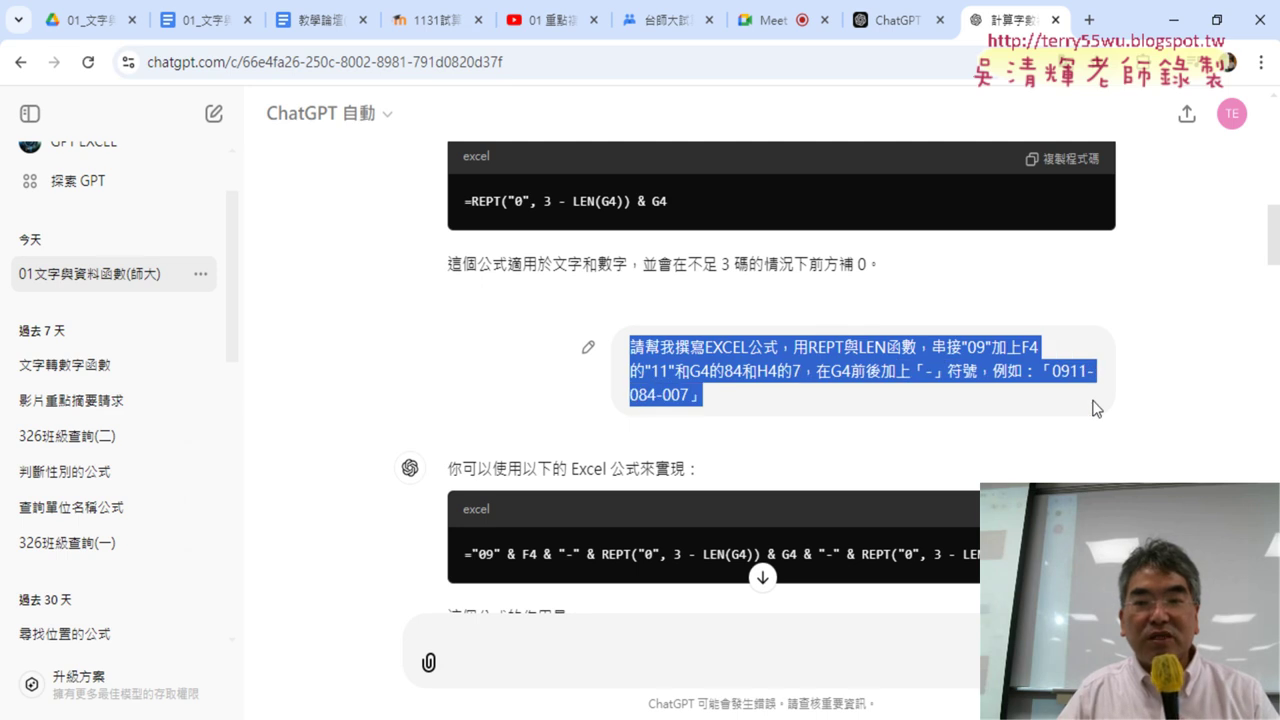
pyautogui.click(693, 350)
pyautogui.moveTo(675, 347)
pyautogui.mouseDown()
pyautogui.moveTo(781, 347)
pyautogui.moveTo(930, 372)
pyautogui.moveTo(960, 405)
pyautogui.mouseUp()
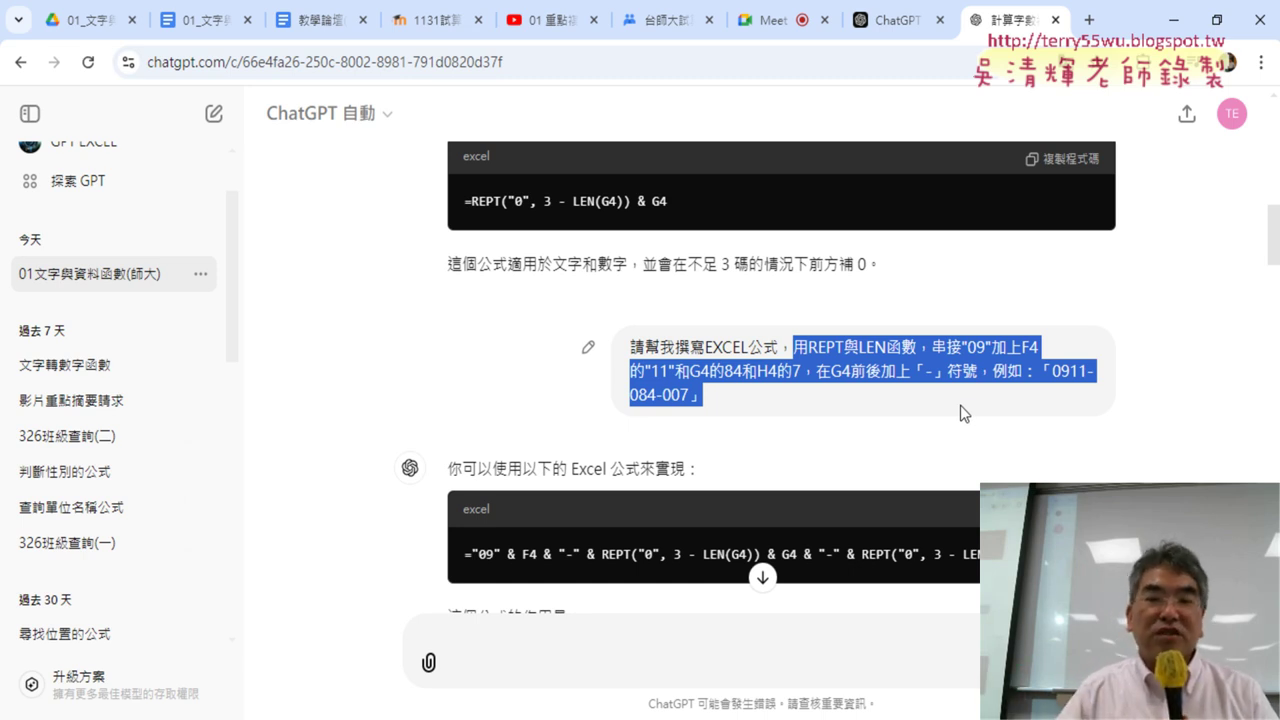
pyautogui.scroll(-6, 1160, 449)
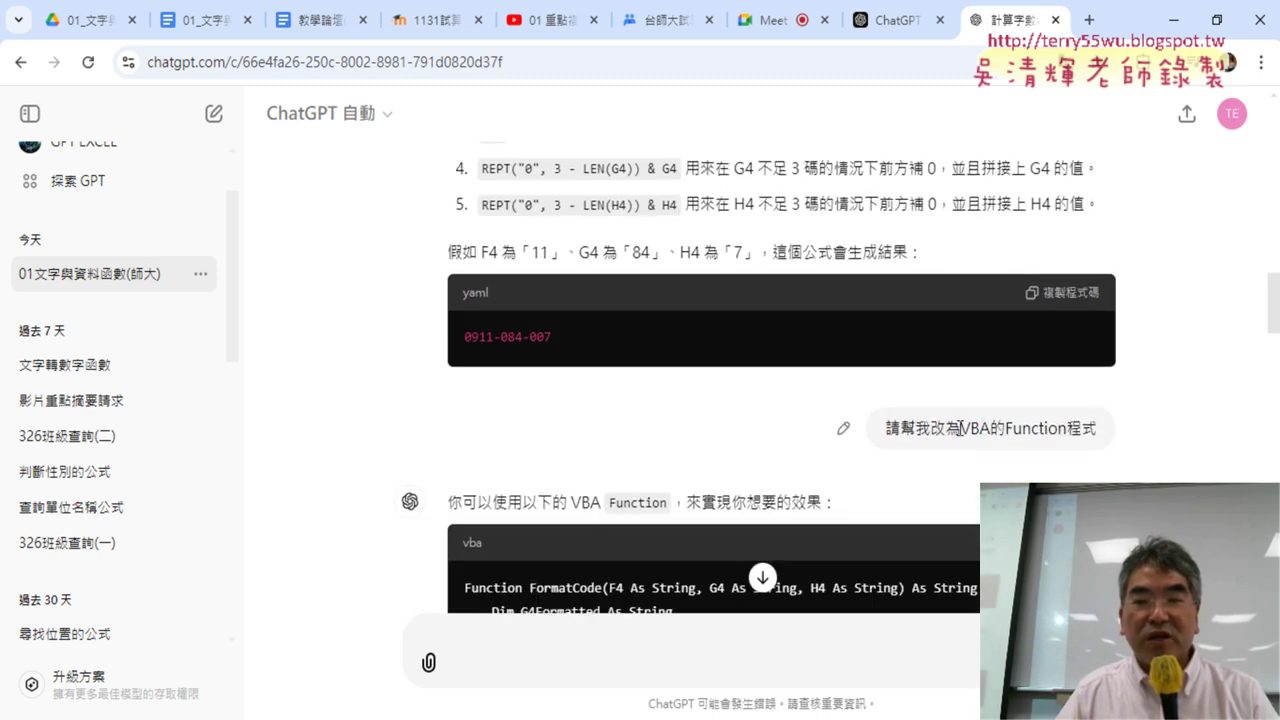
pyautogui.moveTo(1098, 430); pyautogui.dragTo(886, 437)
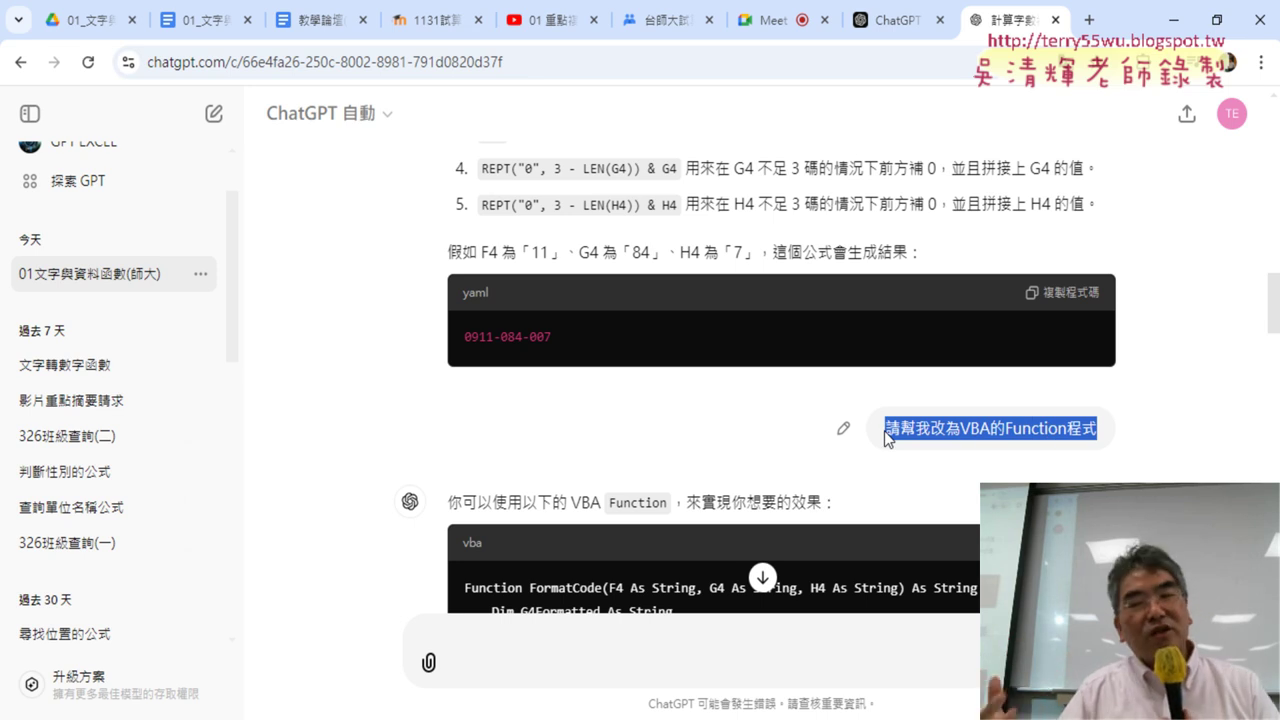
pyautogui.scroll(3, 853, 393)
pyautogui.scroll(2, 689, 338)
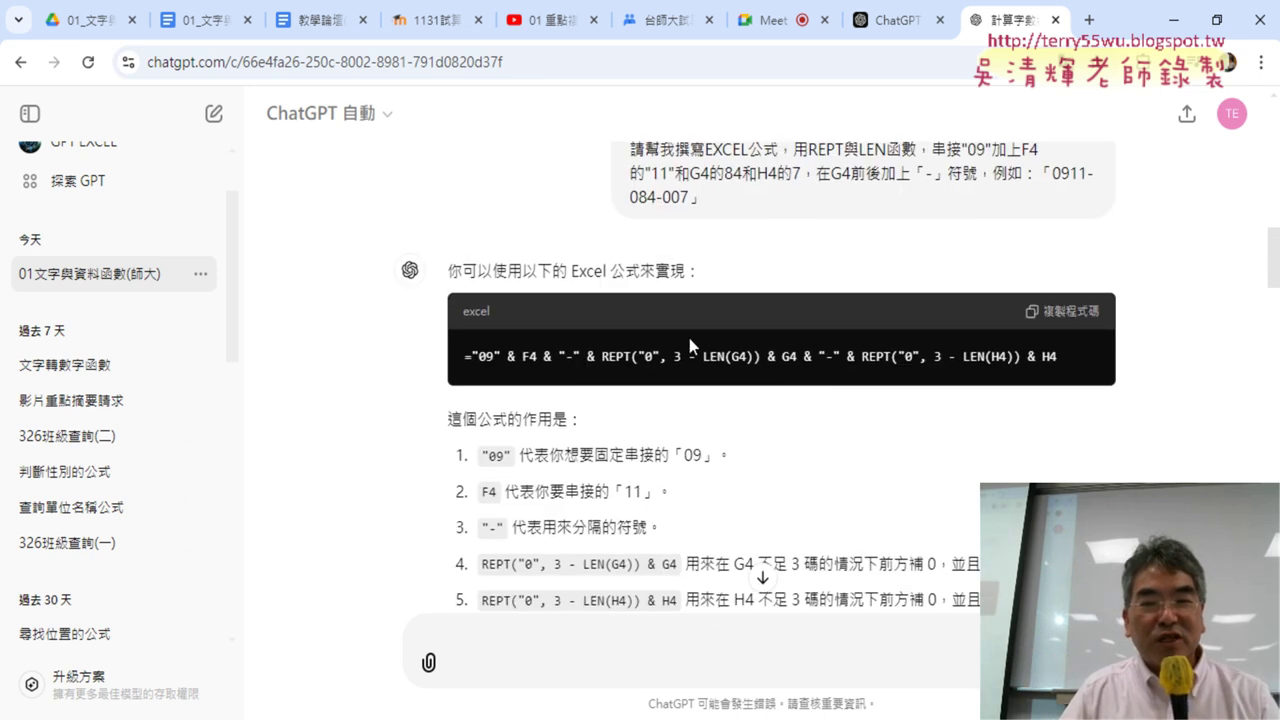
pyautogui.scroll(3, 670, 324)
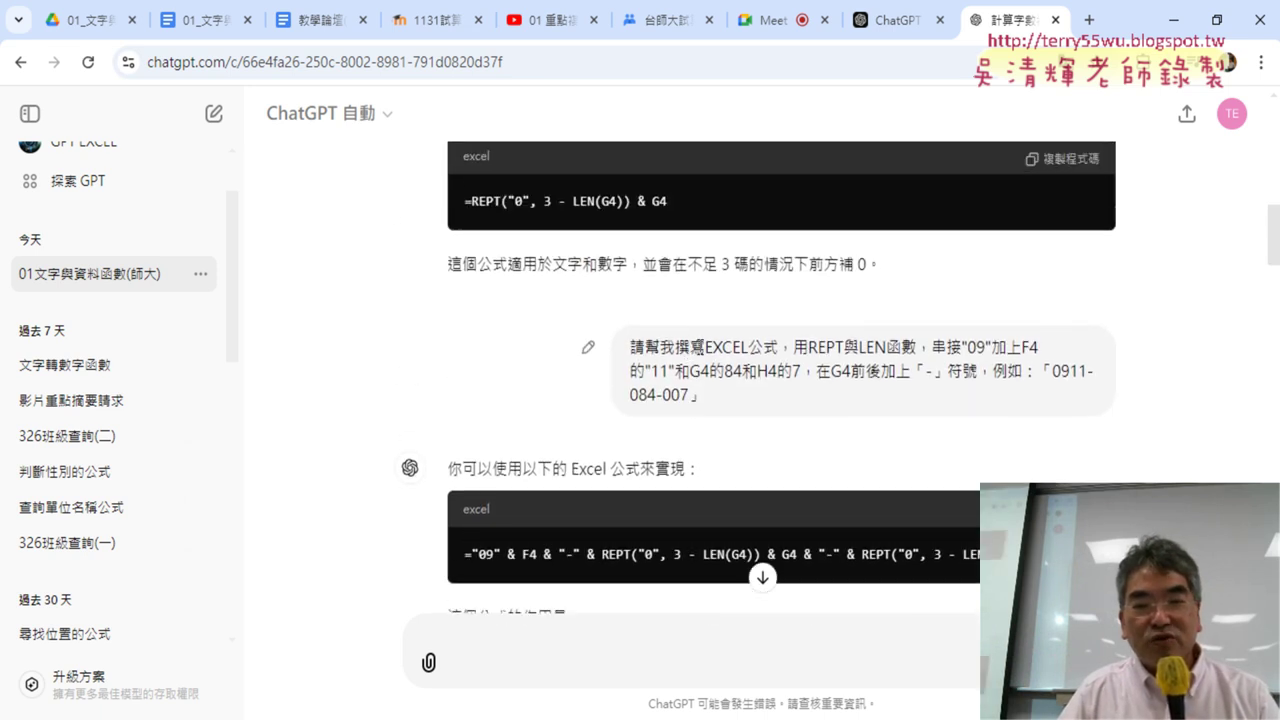
pyautogui.moveTo(706, 347); pyautogui.dragTo(779, 350)
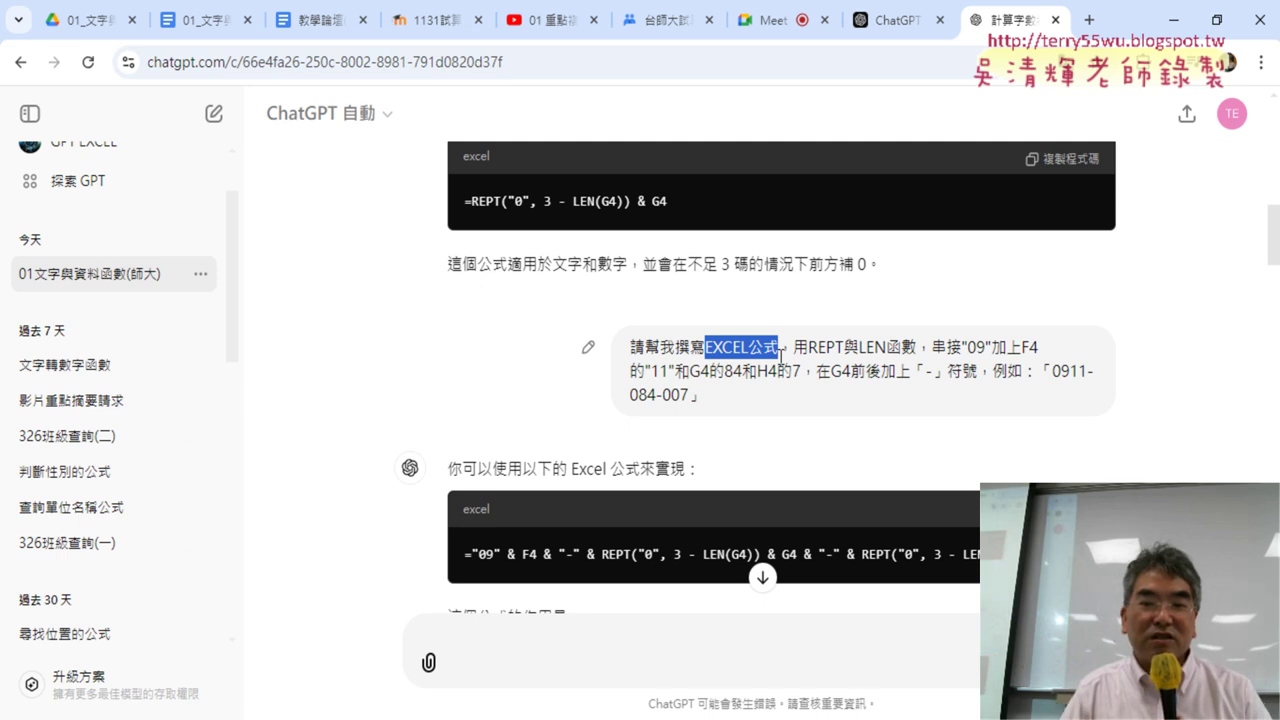
pyautogui.scroll(-5, 1022, 414)
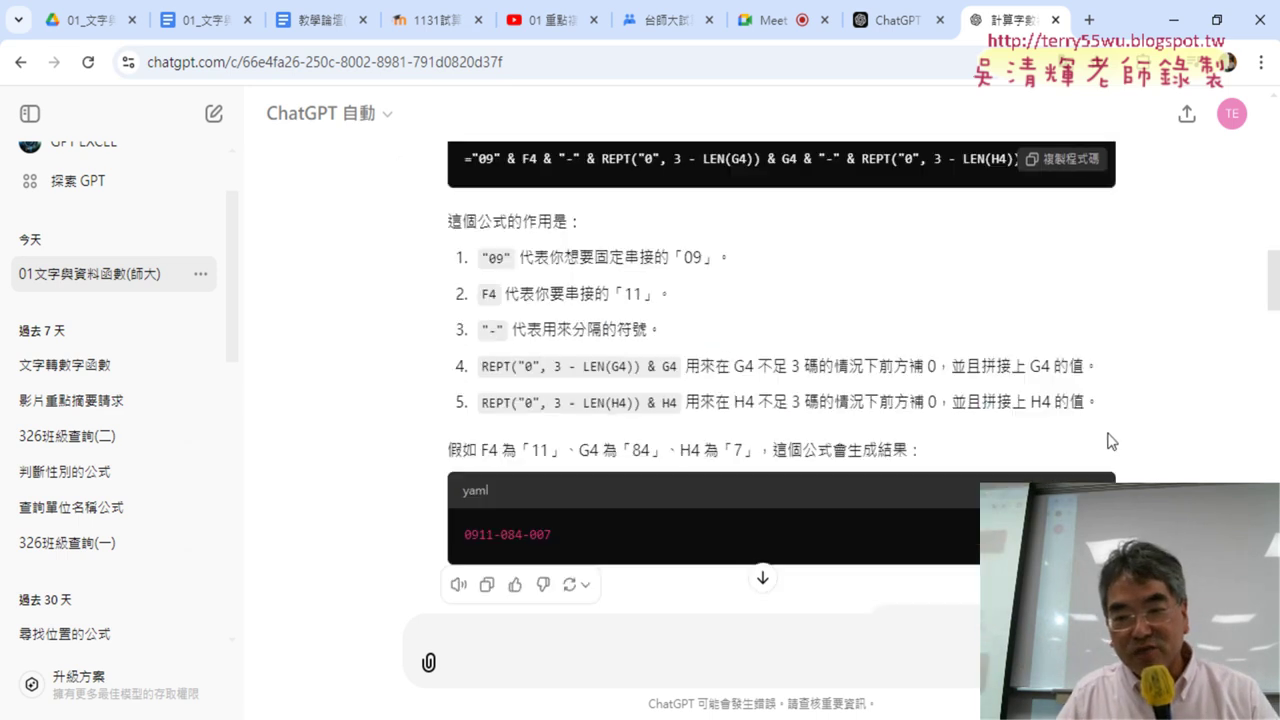
pyautogui.scroll(-1, 1112, 455)
pyautogui.moveTo(959, 430); pyautogui.dragTo(1097, 430)
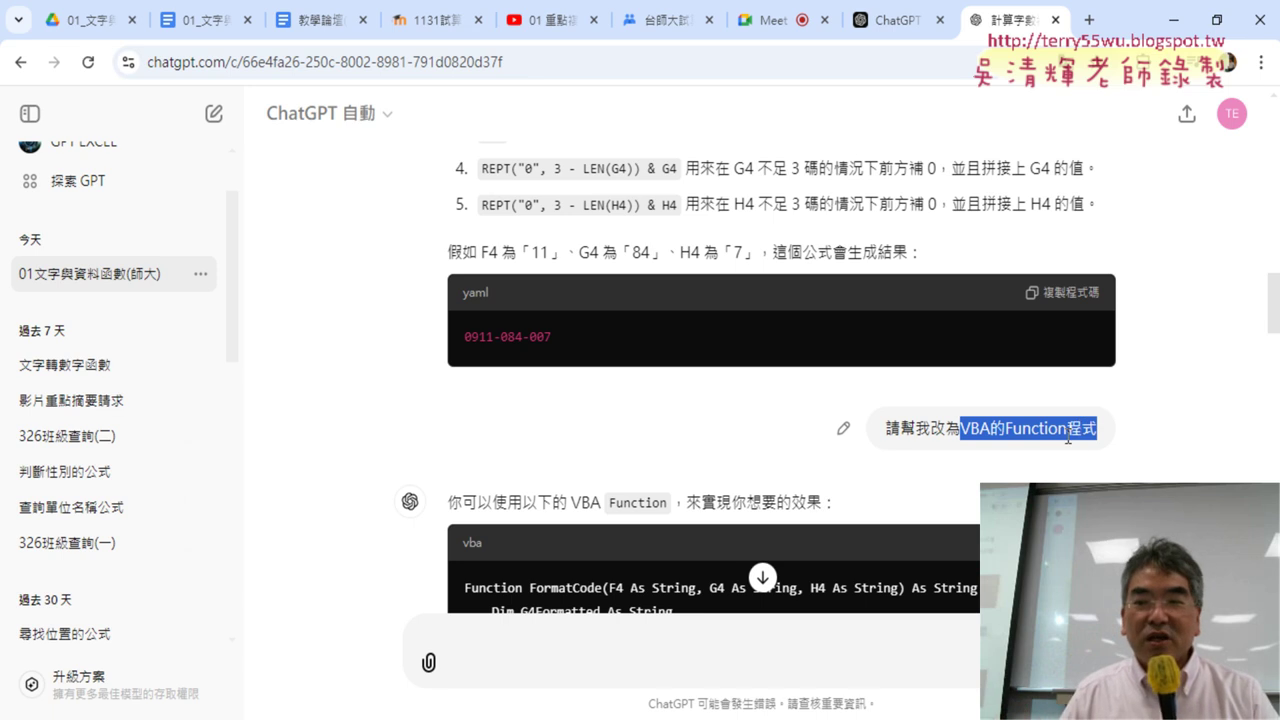
pyautogui.click(1010, 452)
pyautogui.moveTo(1004, 428); pyautogui.dragTo(1192, 432)
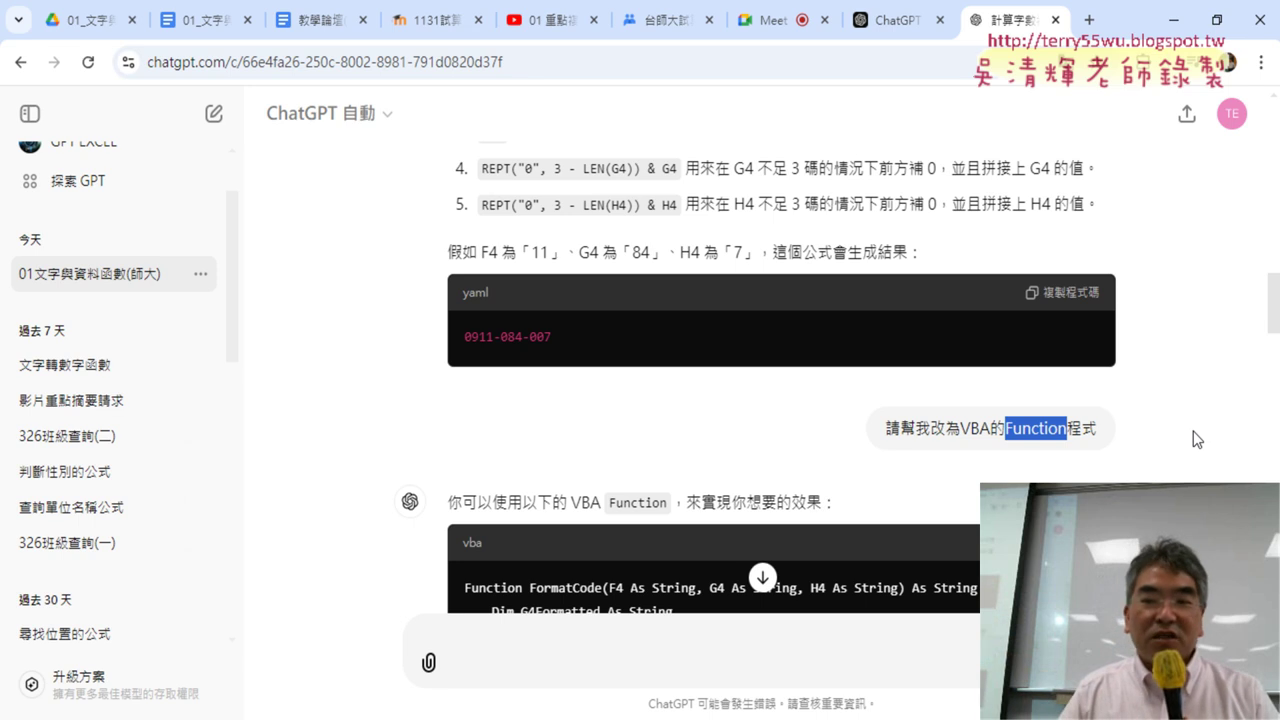
pyautogui.scroll(-1, 1099, 431)
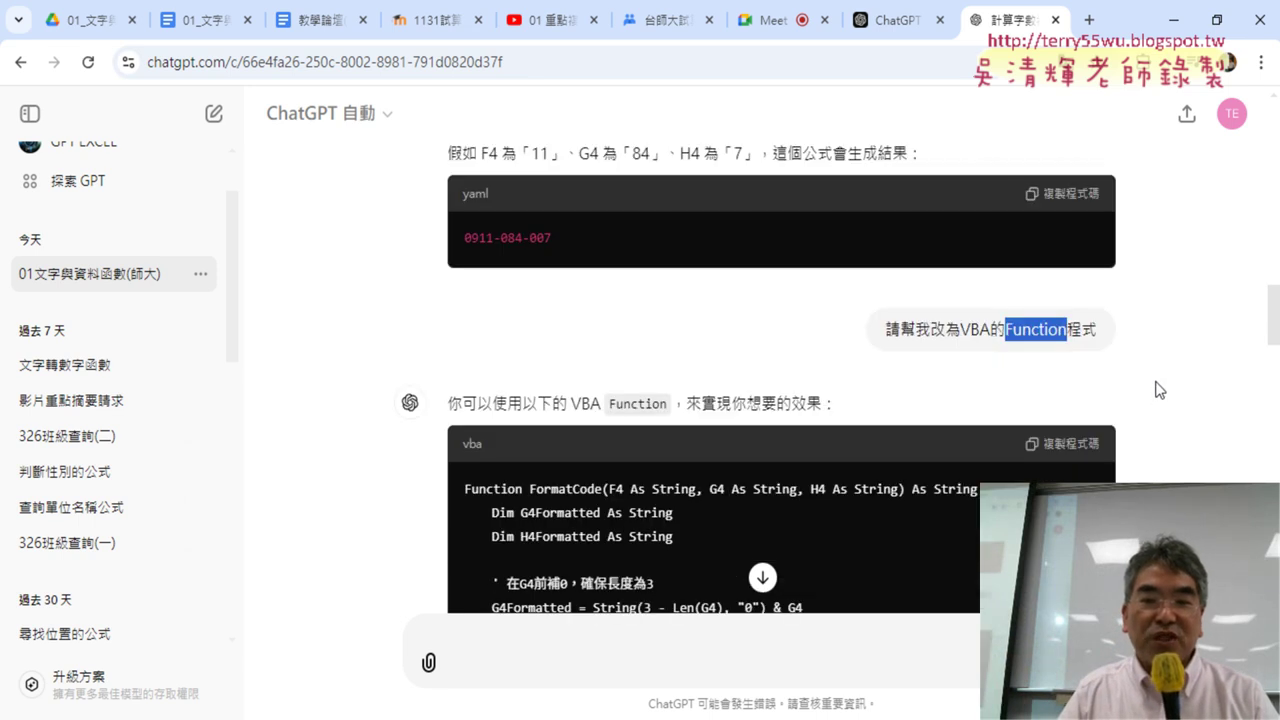
# - Select the entire FormatCode VBA function code block
pyautogui.scroll(-2, 1158, 390)
pyautogui.scroll(-1, 1153, 389)
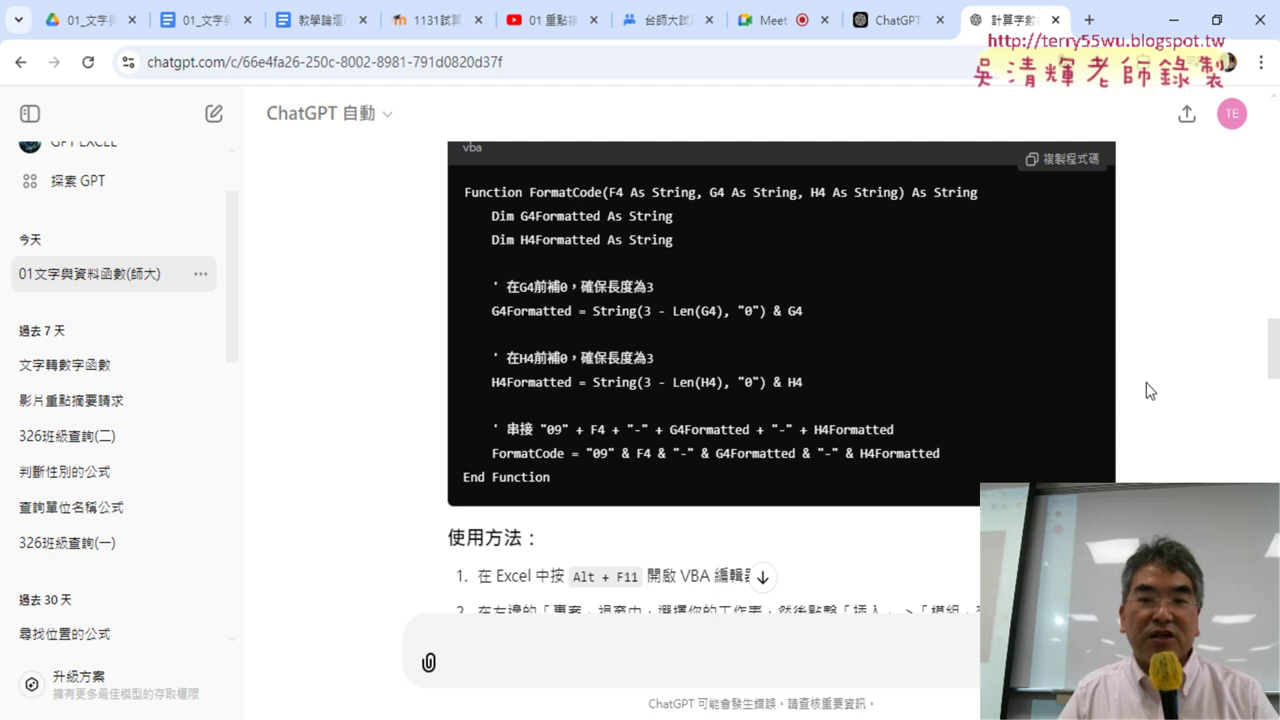
pyautogui.moveTo(457, 192); pyautogui.dragTo(648, 477)
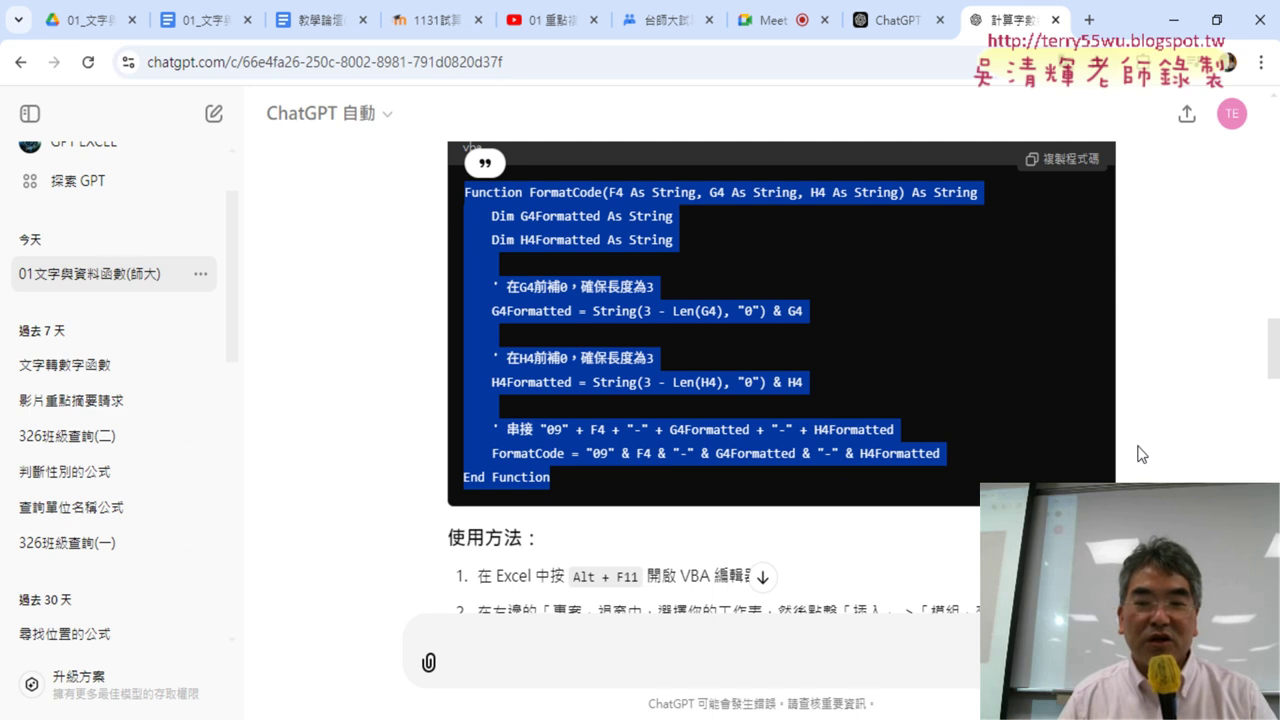
# - Highlight Alt + F11 in the first usage step, then switch to Excel
pyautogui.scroll(-2, 1141, 454)
pyautogui.click(856, 370)
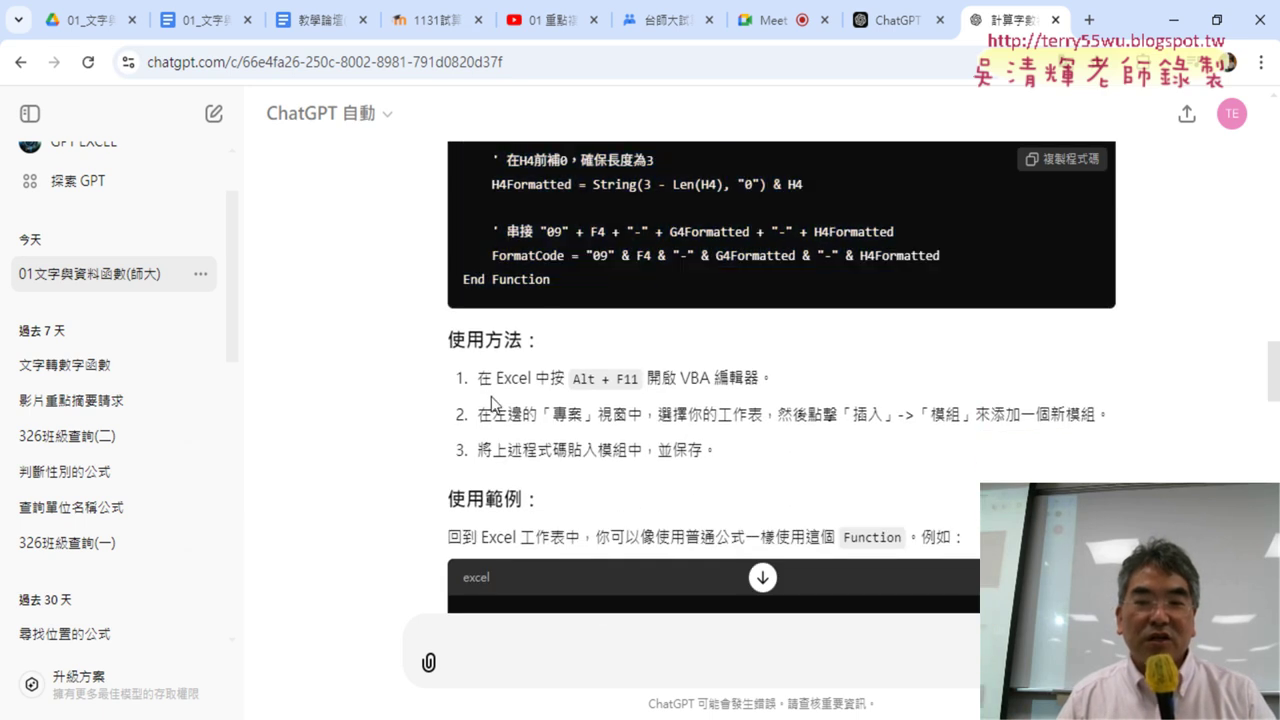
pyautogui.moveTo(484, 377); pyautogui.dragTo(638, 379)
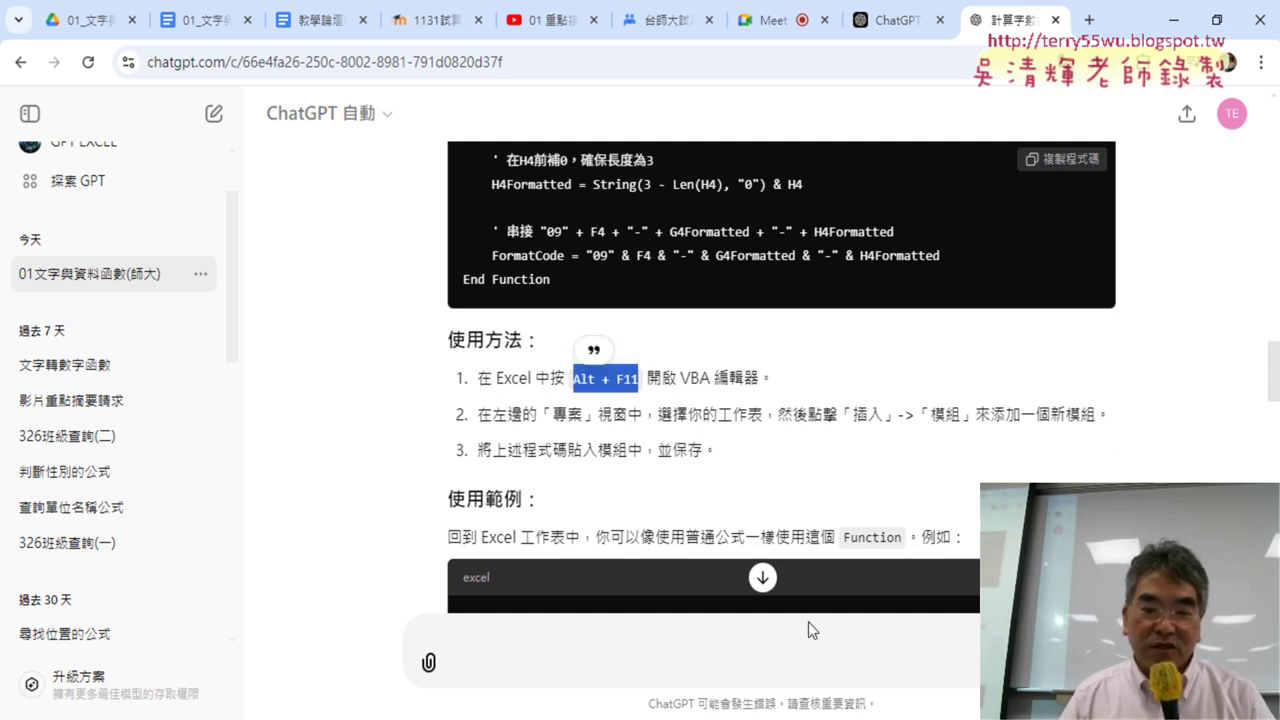
pyautogui.hotkey('alt', 'Tab')
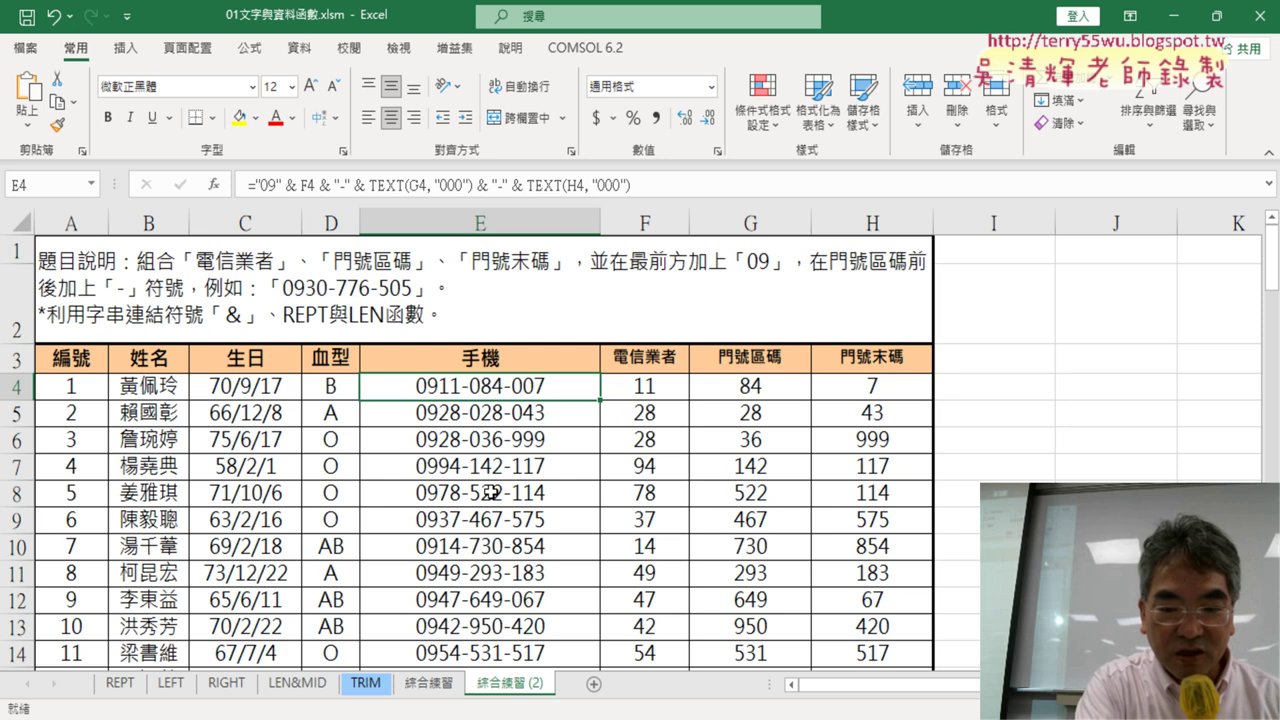
# - Open the VBA editor with Alt+F11 twice, resizing and moving it over the sheet, then close it
pyautogui.hotkey('alt', 'F11')
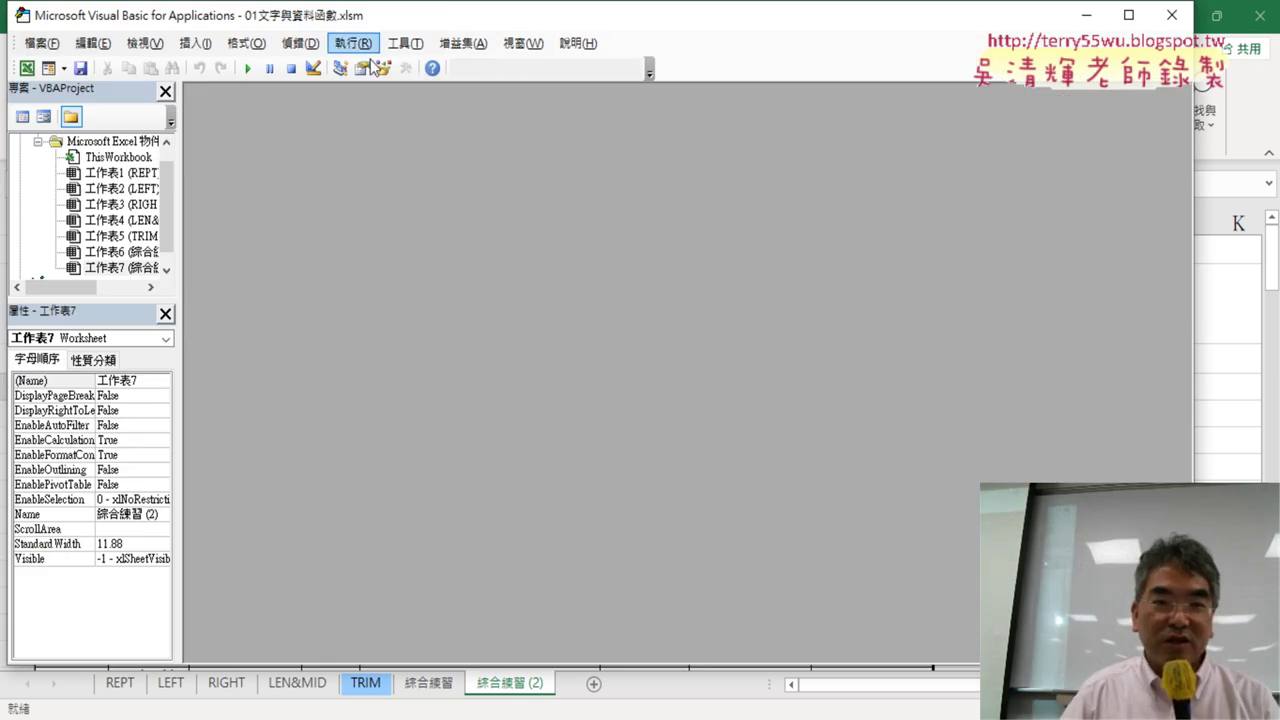
pyautogui.moveTo(370, 15); pyautogui.dragTo(425, 80)
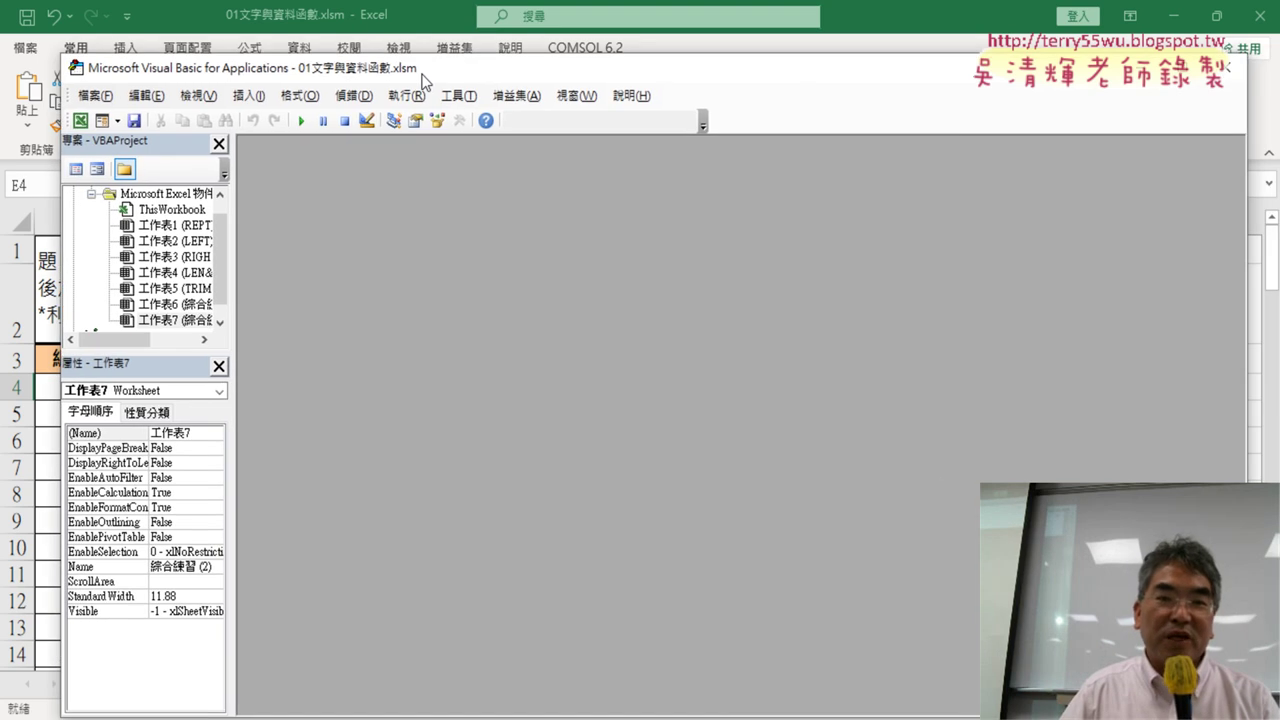
pyautogui.click(1229, 66)
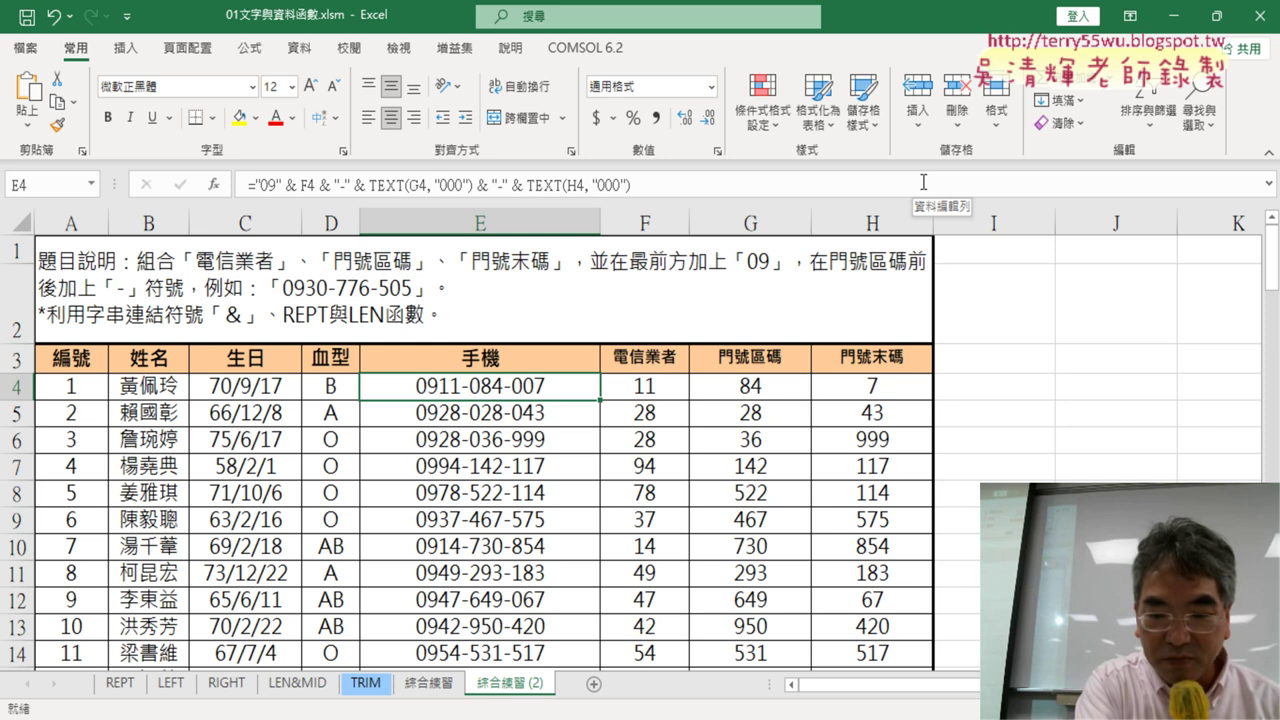
pyautogui.hotkey('alt', 'F11')
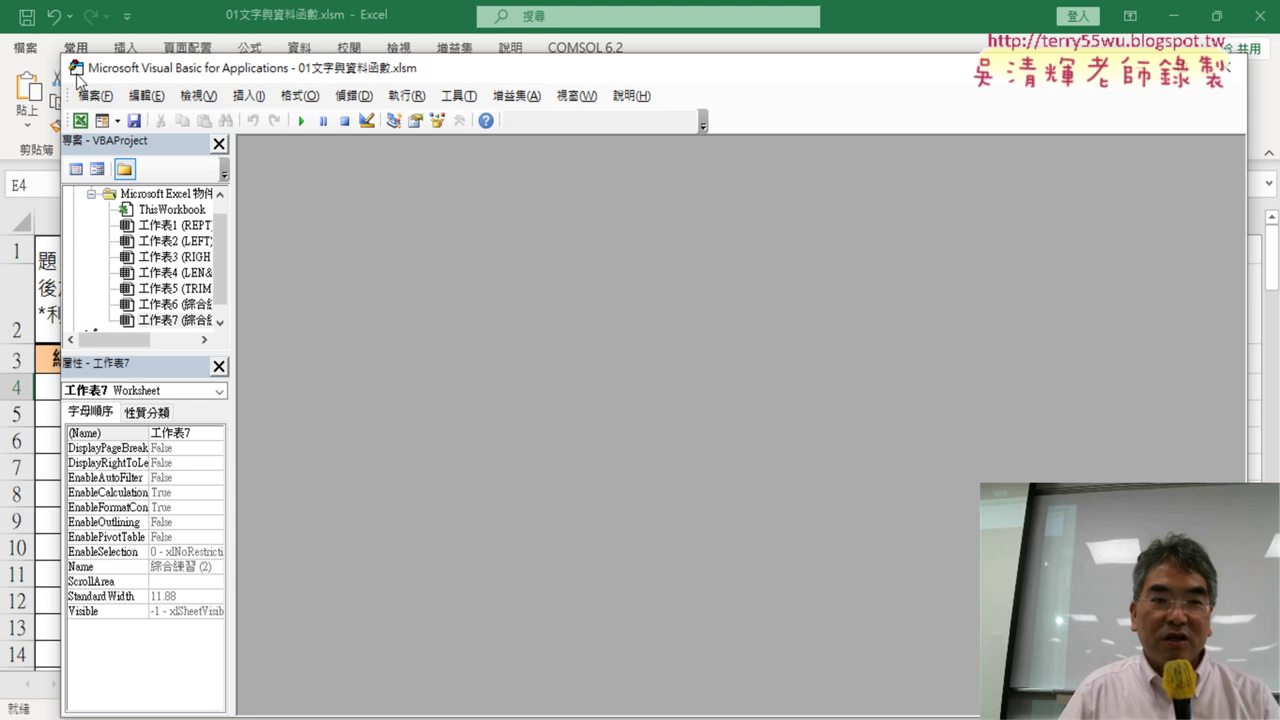
pyautogui.moveTo(66, 59); pyautogui.dragTo(307, 244)
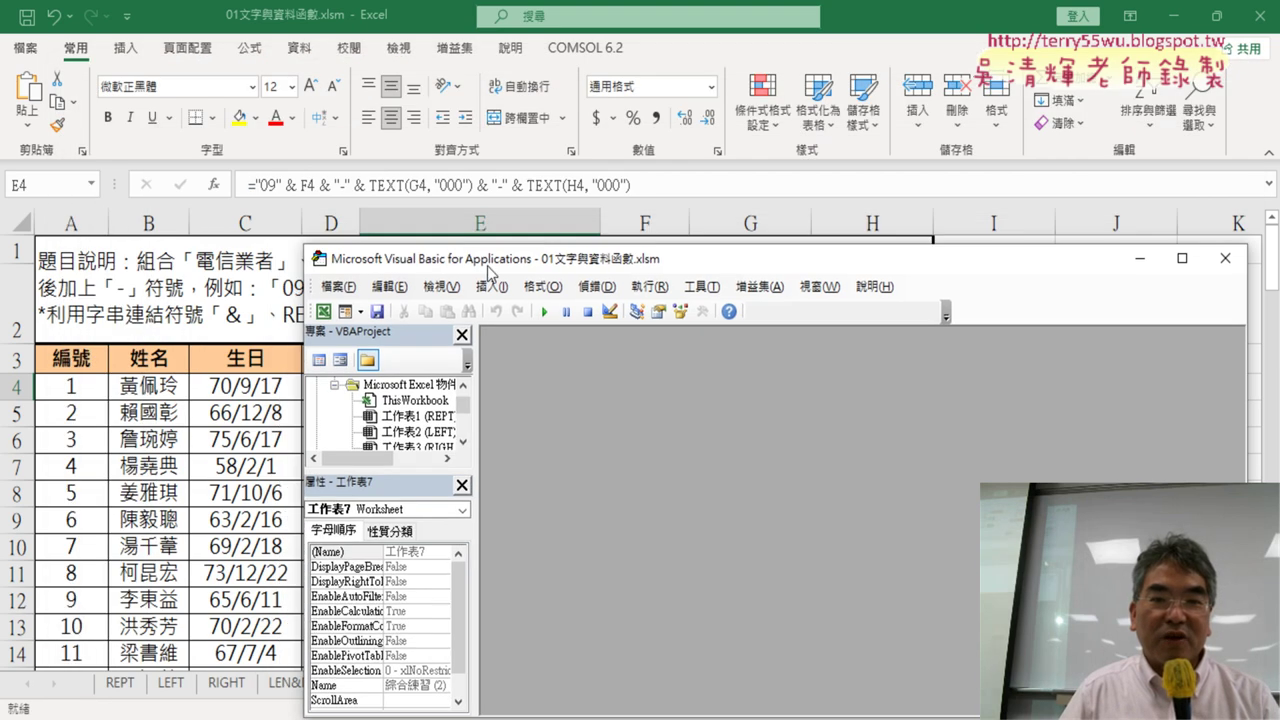
pyautogui.moveTo(489, 271); pyautogui.dragTo(336, 126)
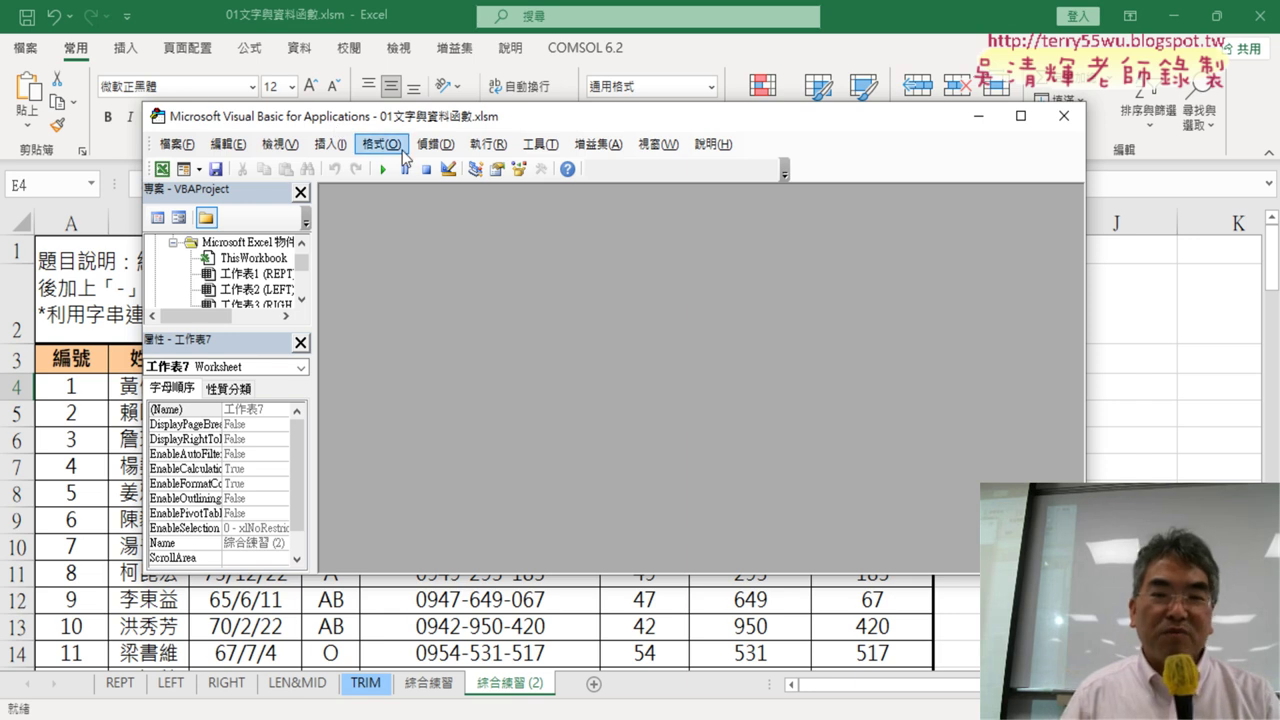
pyautogui.click(1063, 120)
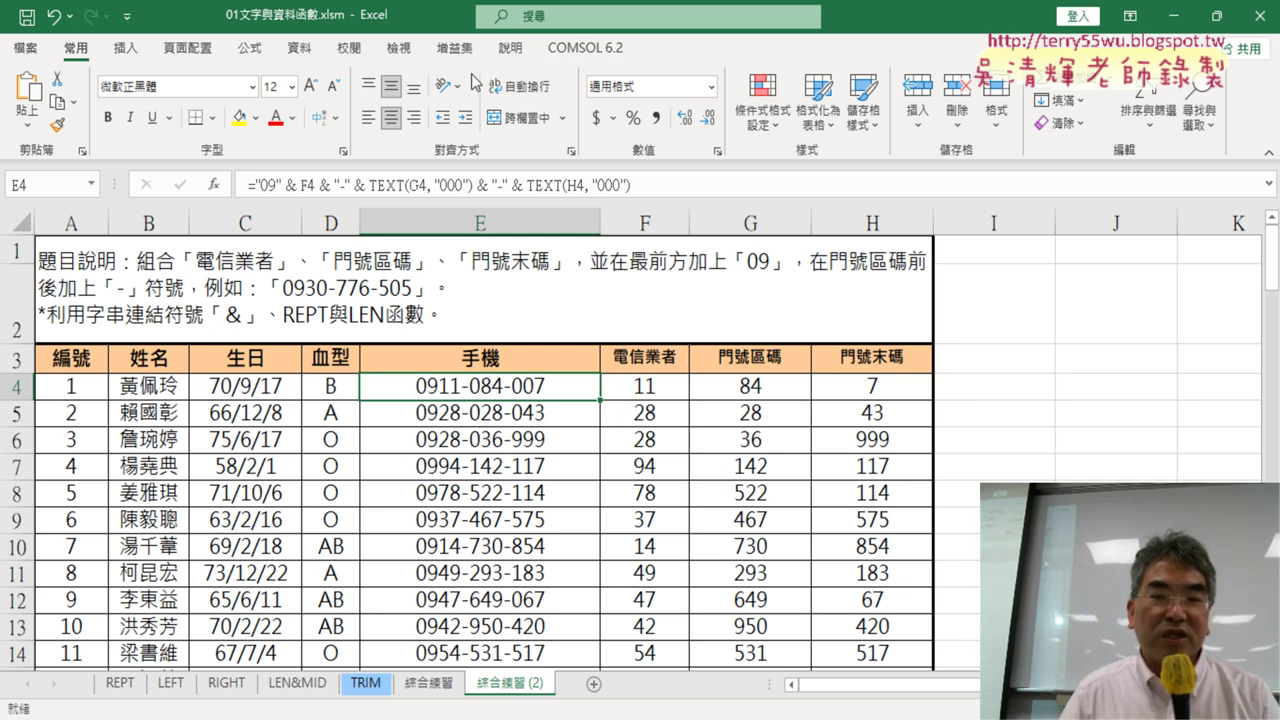
# - Tick 開發人員 (Developer) under More Commands > Customize Ribbon and confirm with OK
pyautogui.click(127, 17)
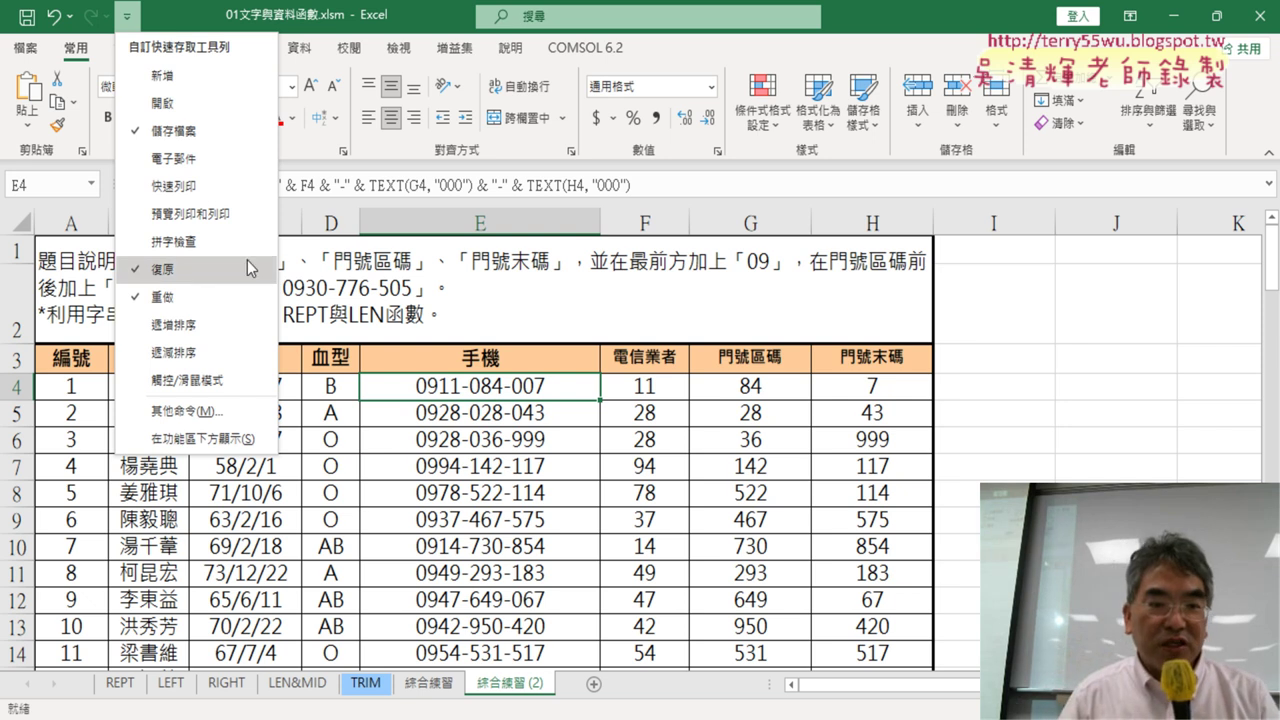
pyautogui.click(229, 410)
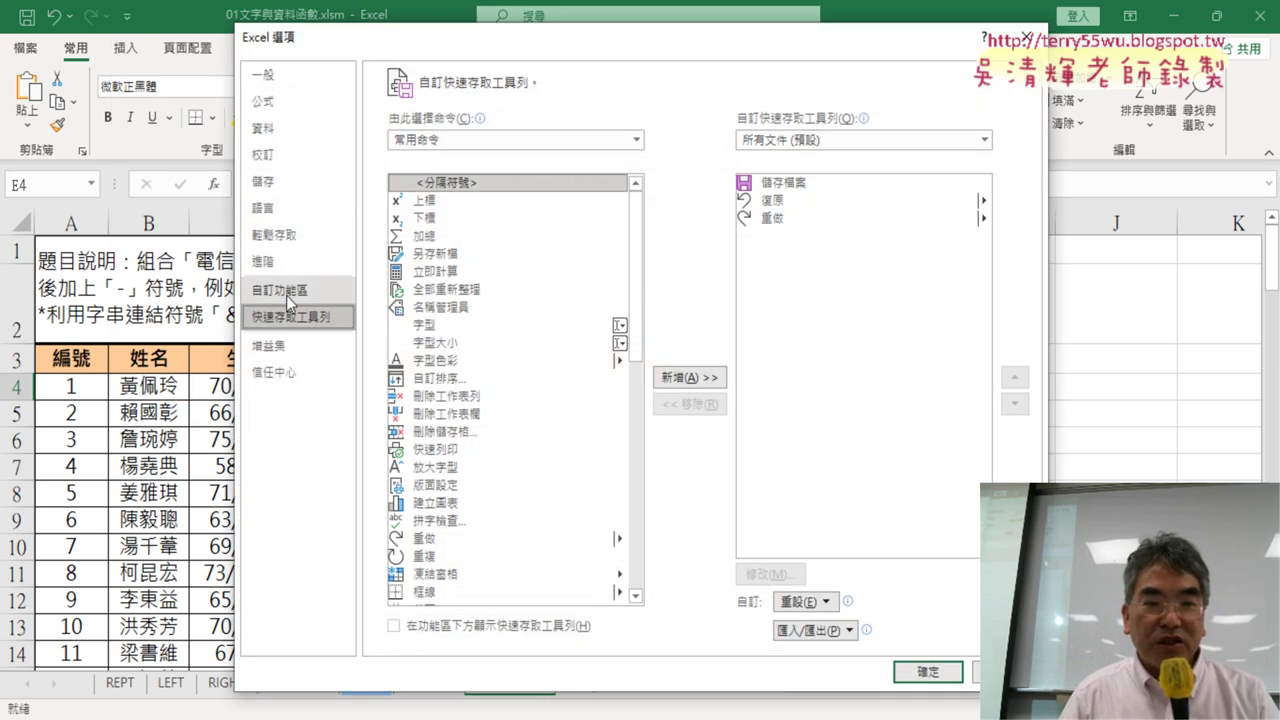
pyautogui.click(290, 296)
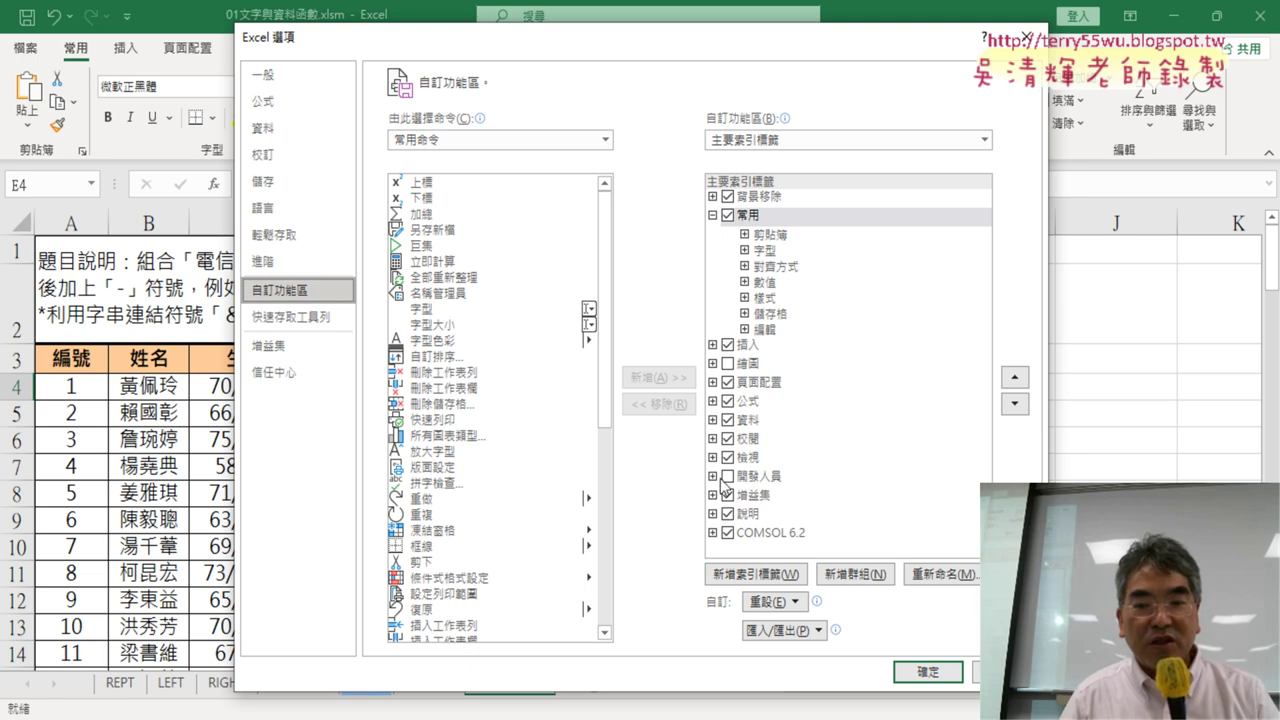
pyautogui.click(729, 477)
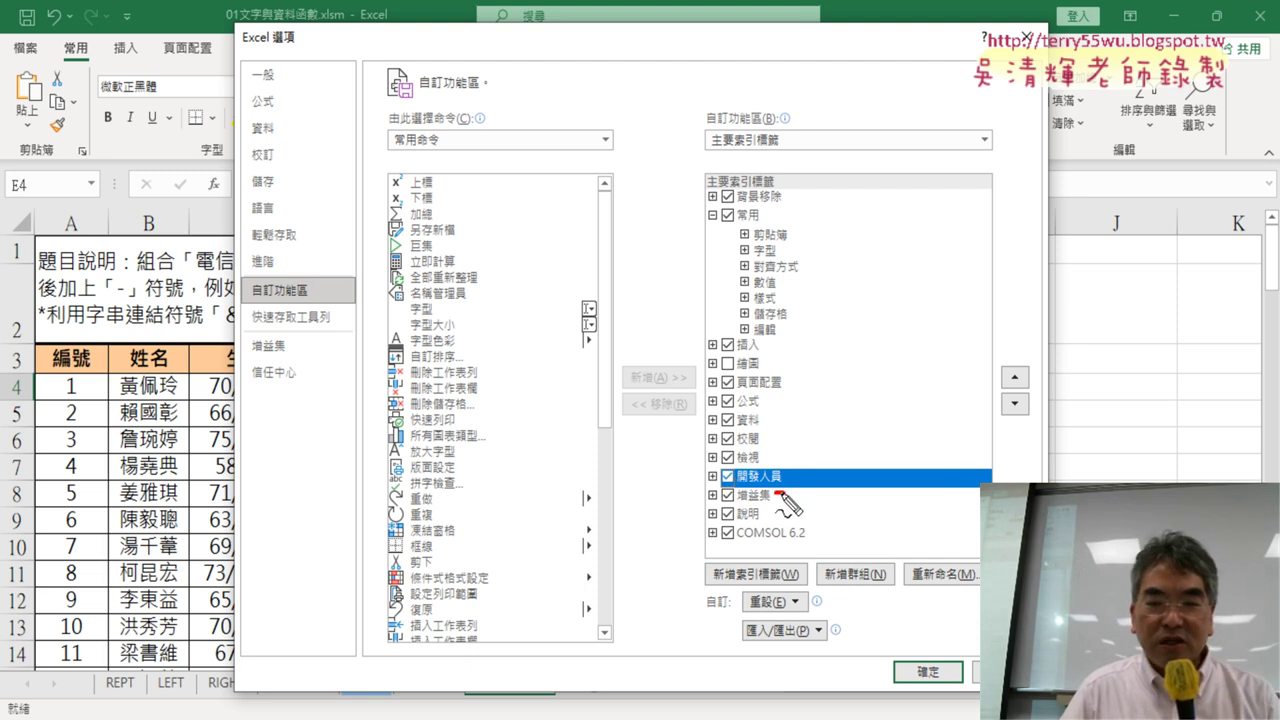
pyautogui.moveTo(750, 491); pyautogui.dragTo(795, 489)
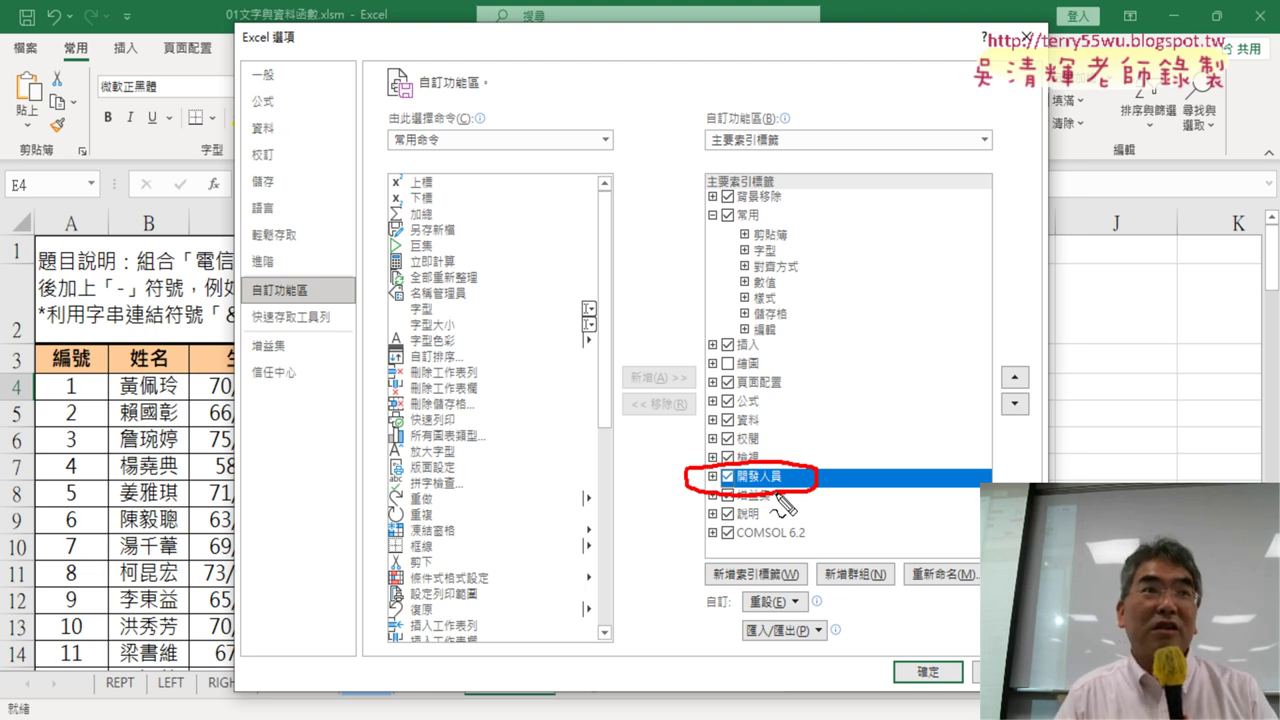
pyautogui.press('Escape')
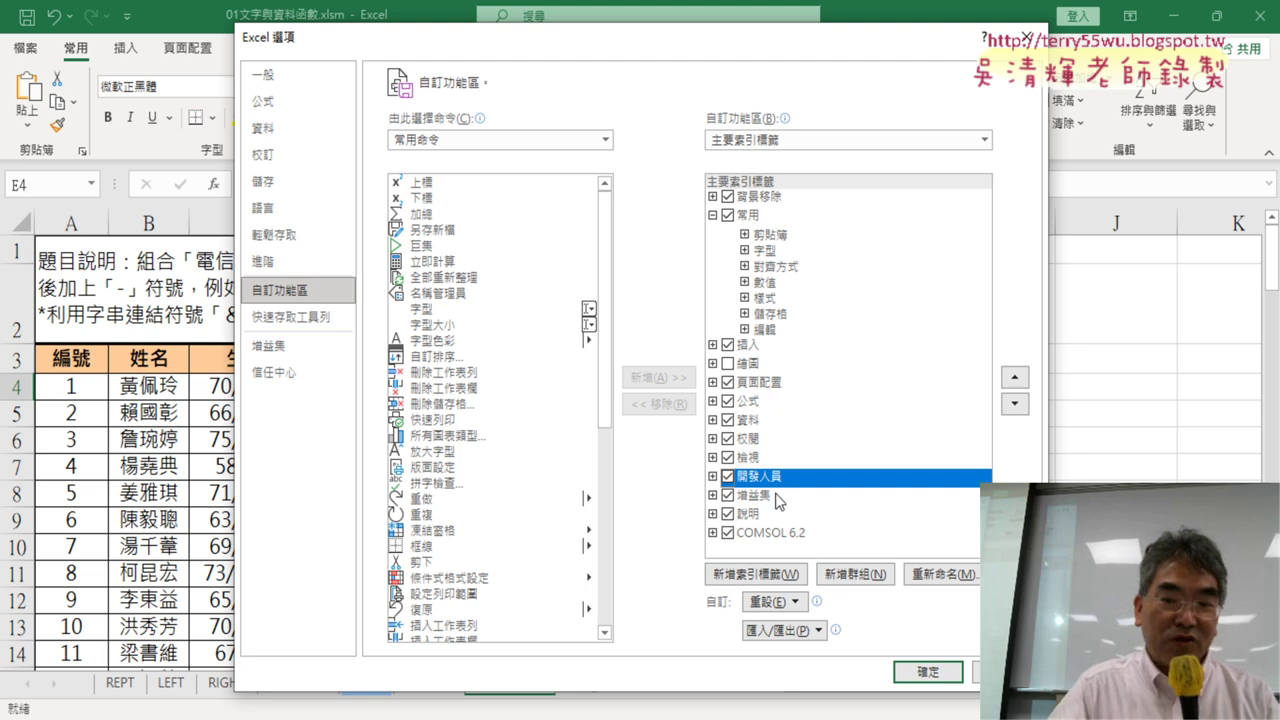
pyautogui.click(930, 672)
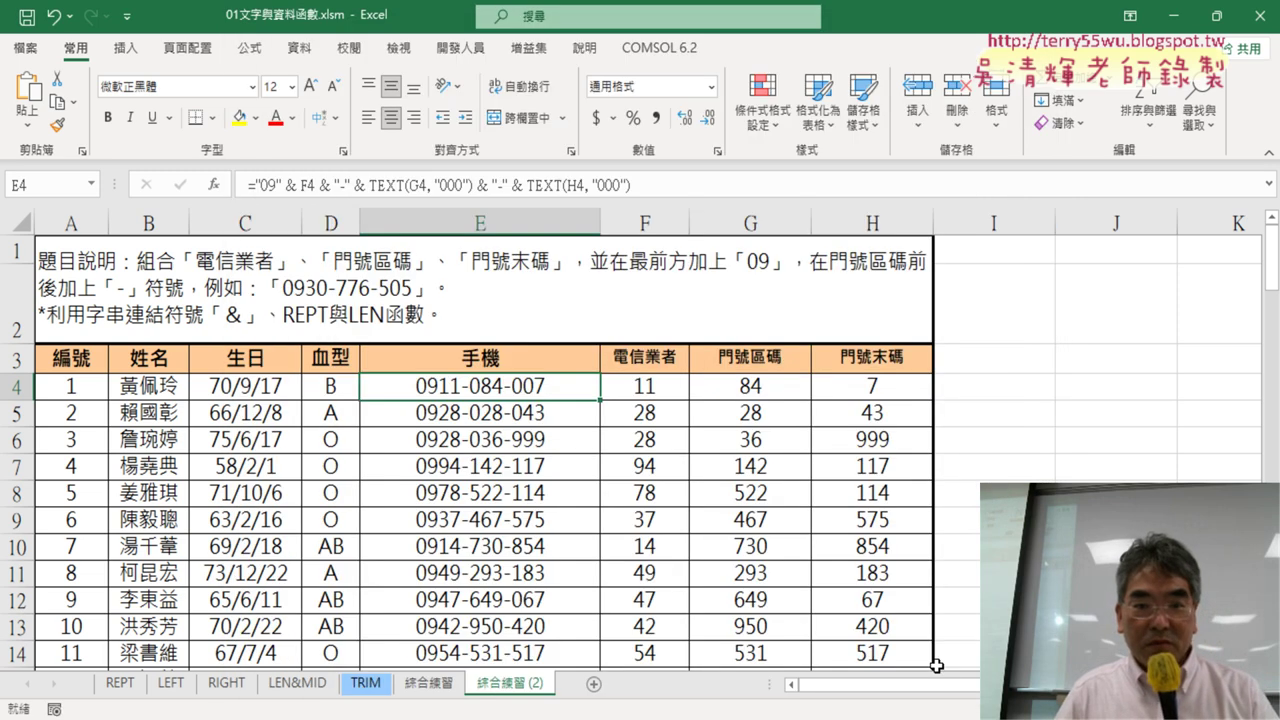
# - On the 開發人員 tab, annotate the developer tools, then launch Visual Basic for 01文字與資料函數.xlsm
pyautogui.click(462, 48)
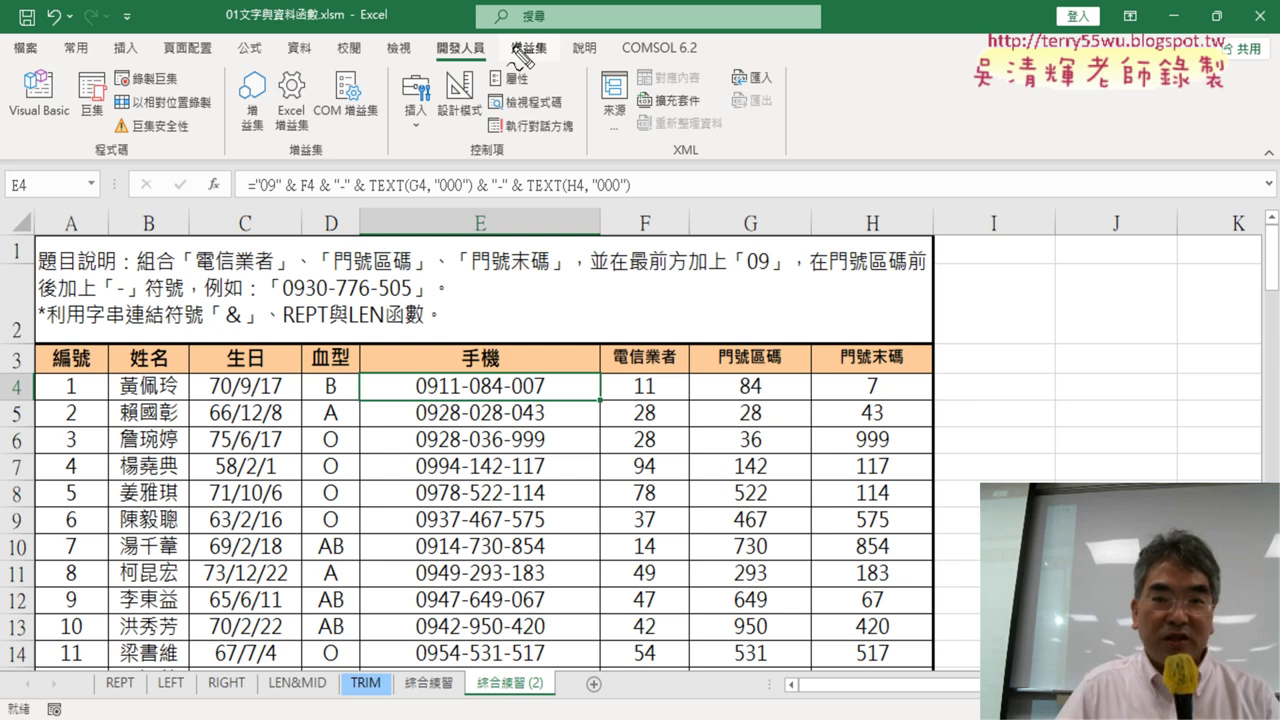
pyautogui.moveTo(540, 95); pyautogui.dragTo(612, 308)
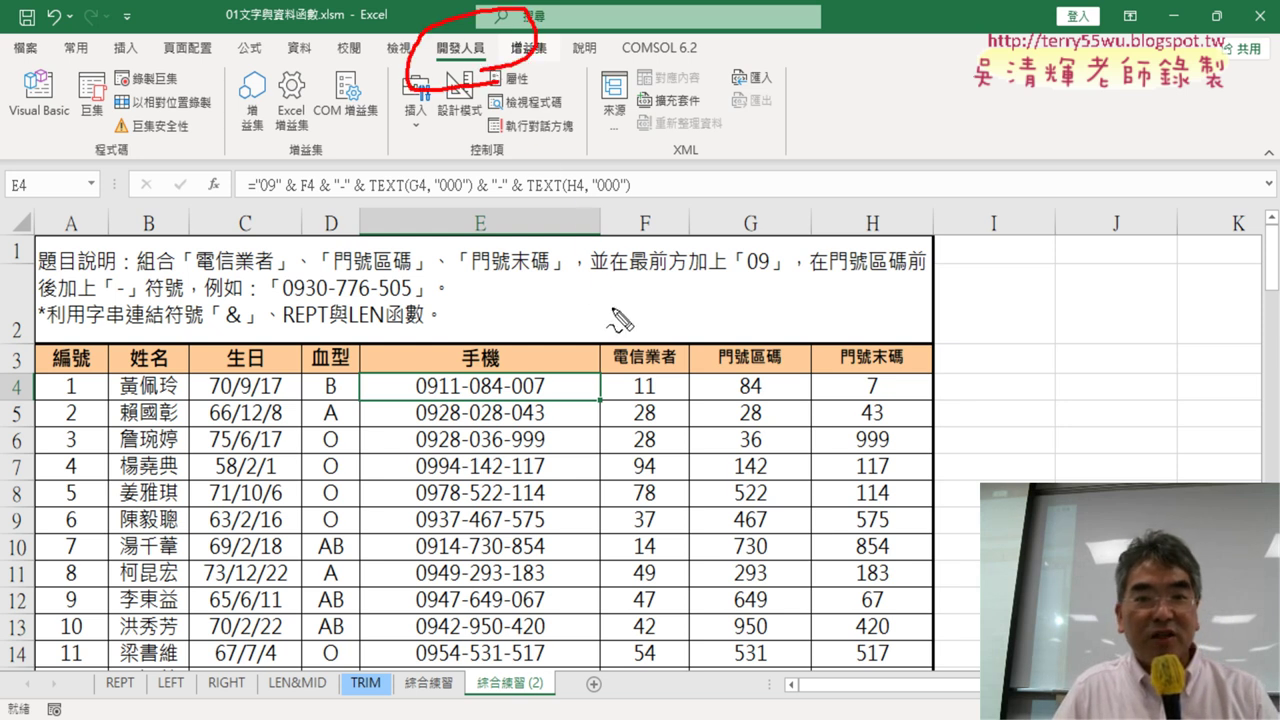
pyautogui.moveTo(512, 95); pyautogui.dragTo(598, 125)
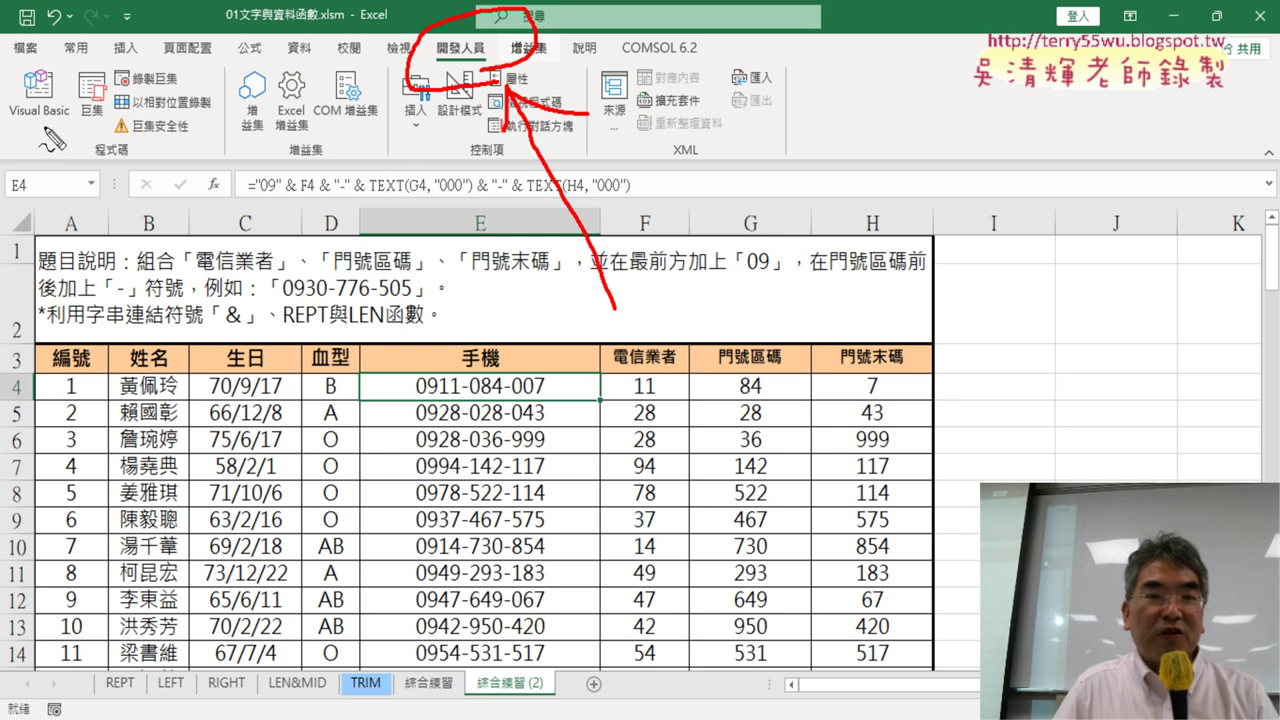
pyautogui.moveTo(60, 132); pyautogui.dragTo(85, 110)
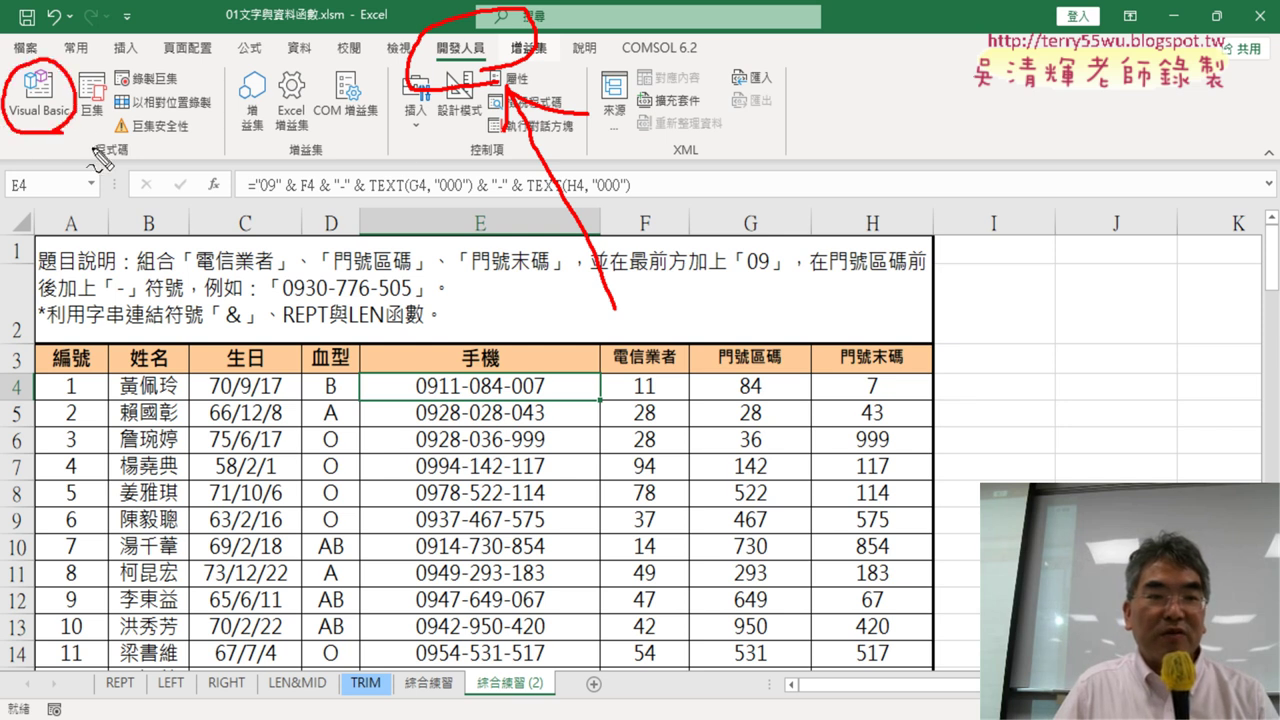
pyautogui.moveTo(355, 345)
pyautogui.mouseDown()
pyautogui.moveTo(72, 165)
pyautogui.moveTo(100, 160)
pyautogui.mouseUp()
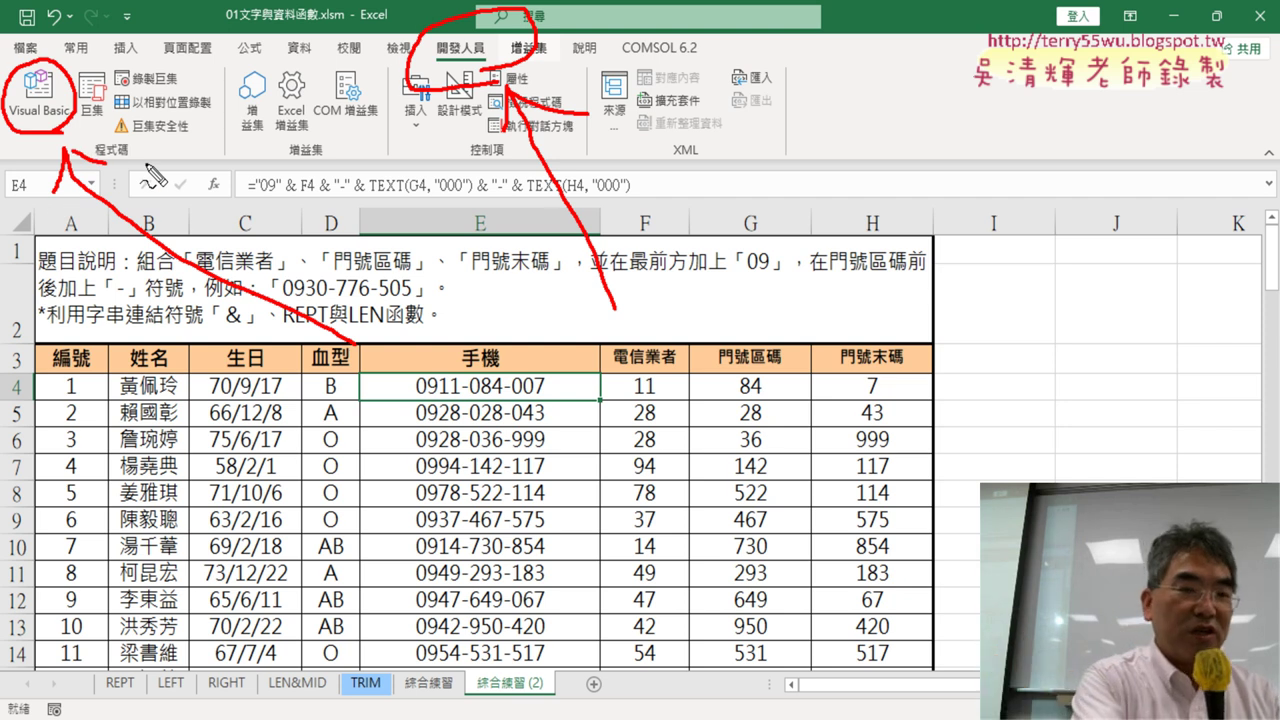
pyautogui.press('Escape')
pyautogui.click(21, 119)
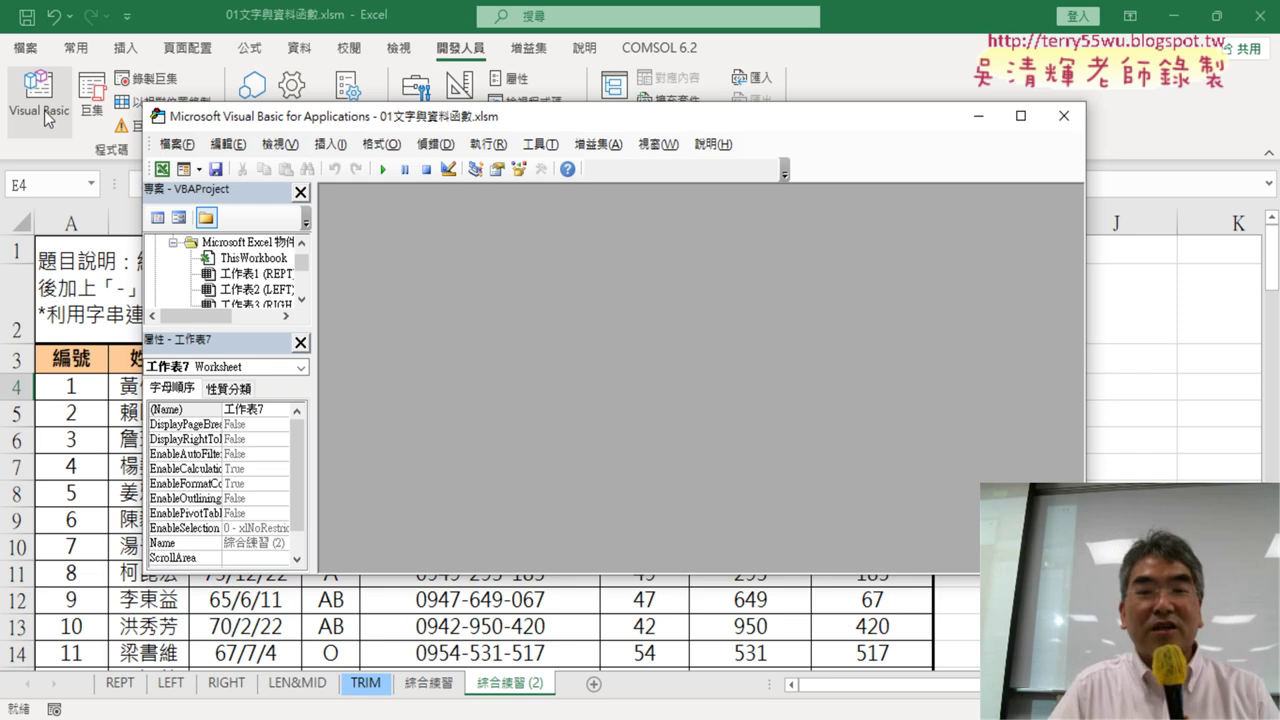
# - Close the VBA editor, revisit Customize Ribbon showing 開發人員 enabled, and confirm with OK
pyautogui.click(1064, 116)
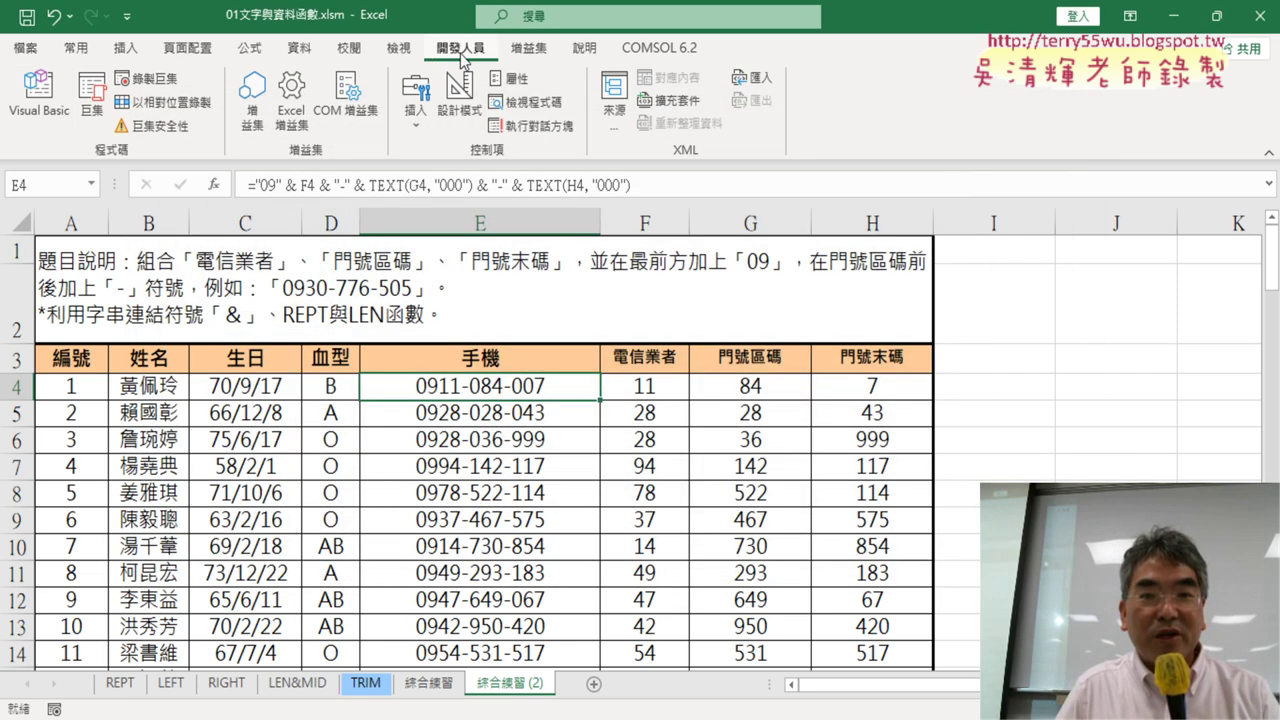
pyautogui.click(128, 18)
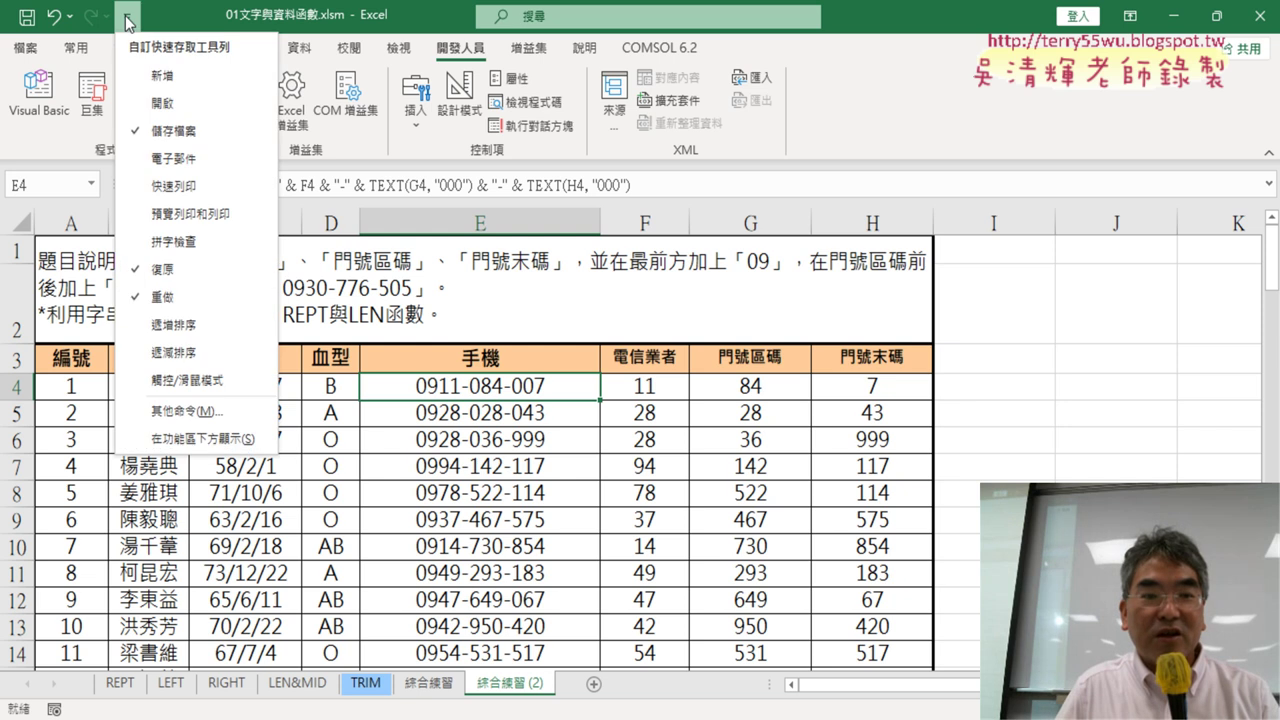
pyautogui.click(181, 414)
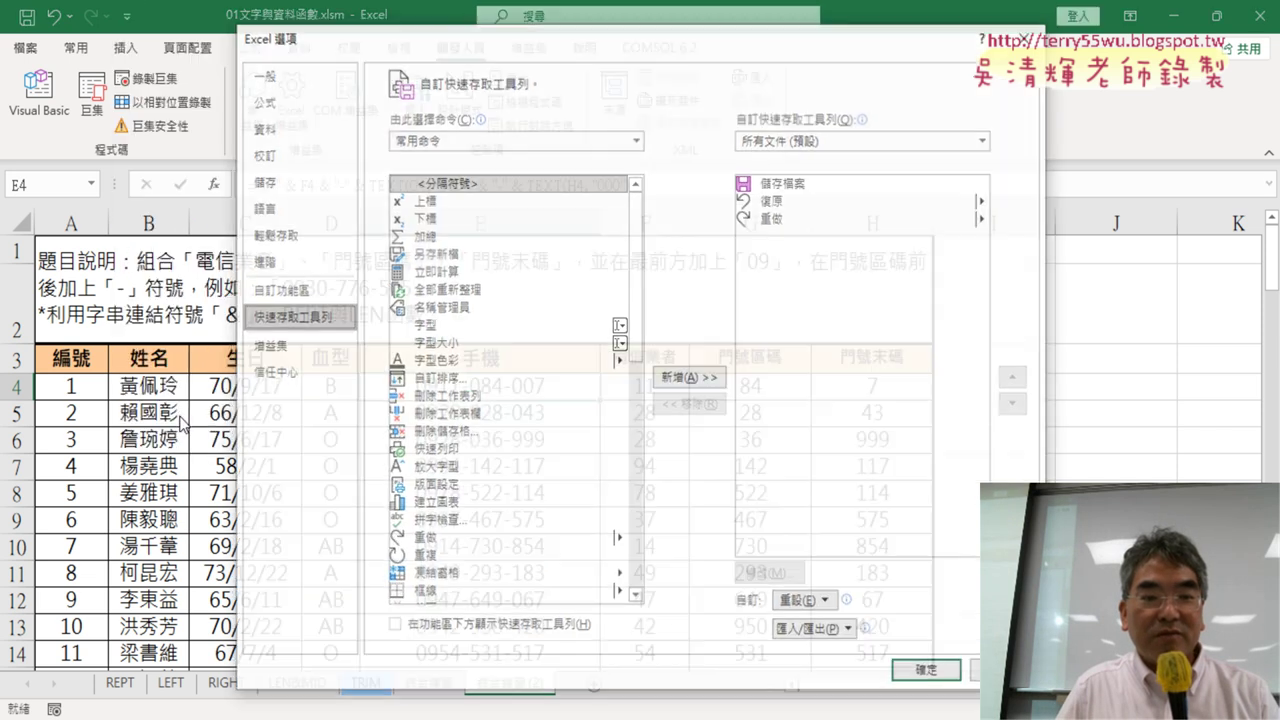
pyautogui.click(304, 290)
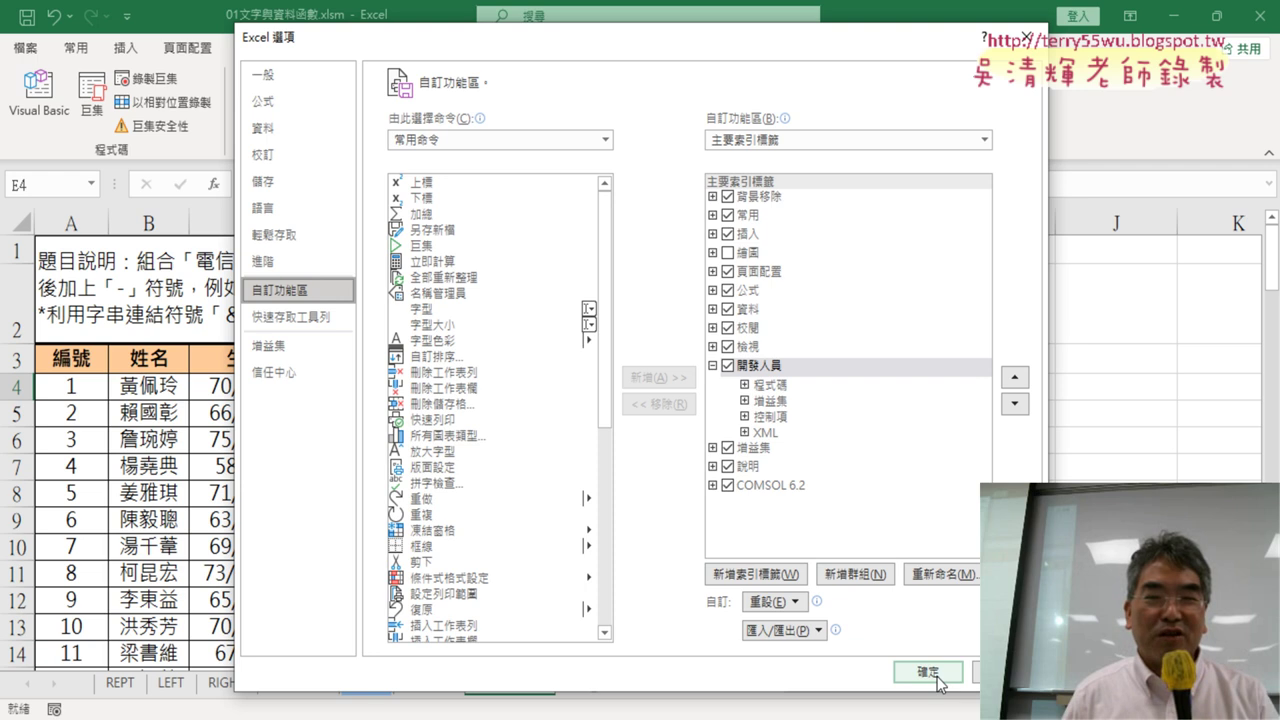
pyautogui.click(938, 681)
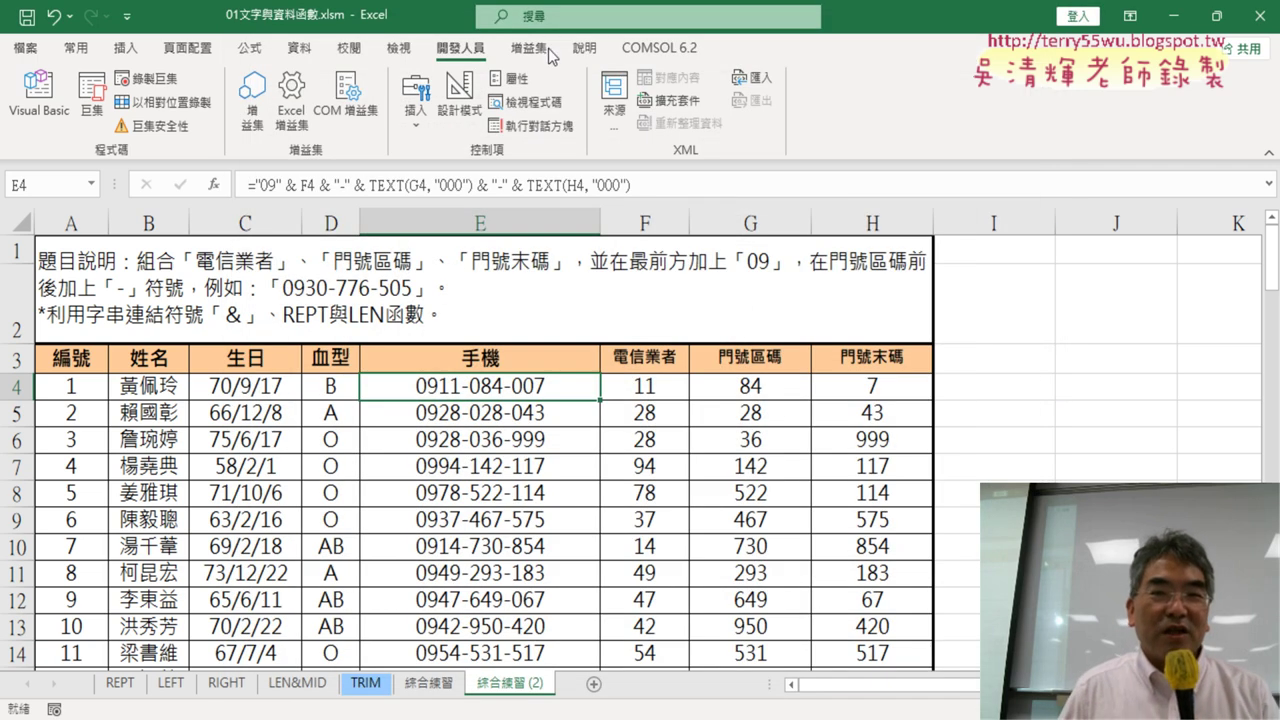
# - Reopen the VBA editor, enlarge the project panes, and mark the project area in red
pyautogui.click(45, 100)
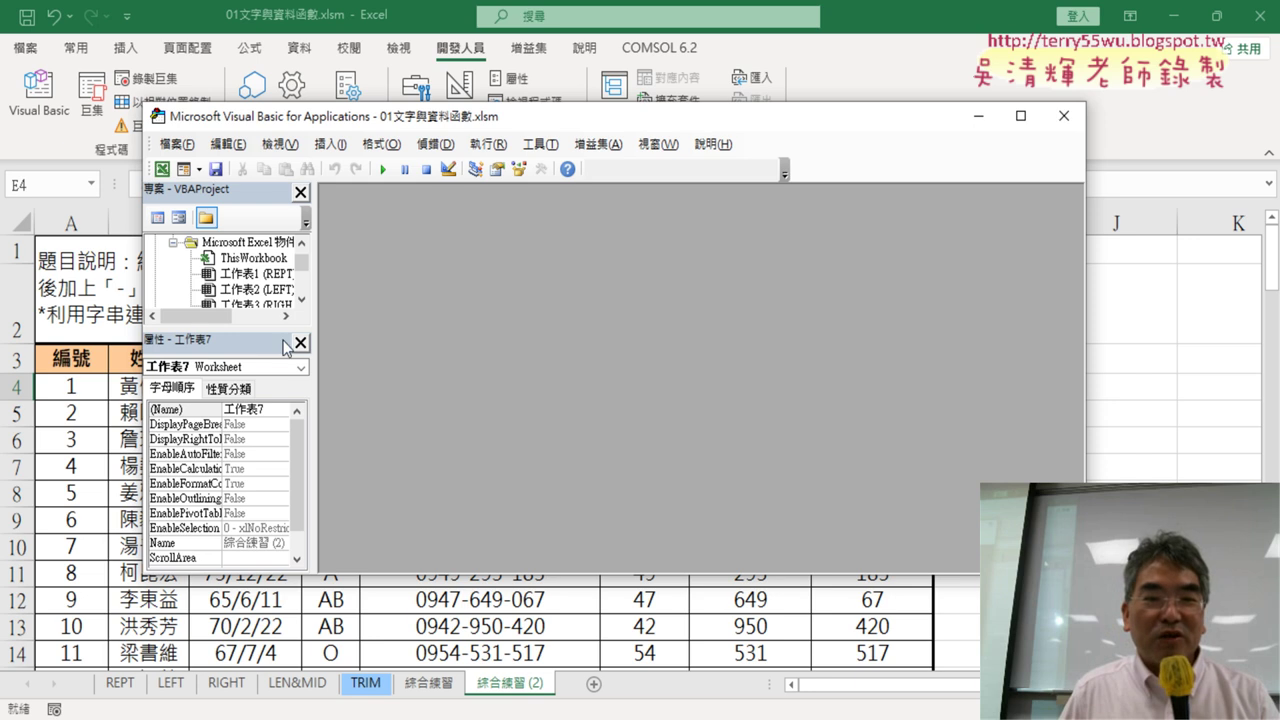
pyautogui.moveTo(268, 328); pyautogui.dragTo(272, 421)
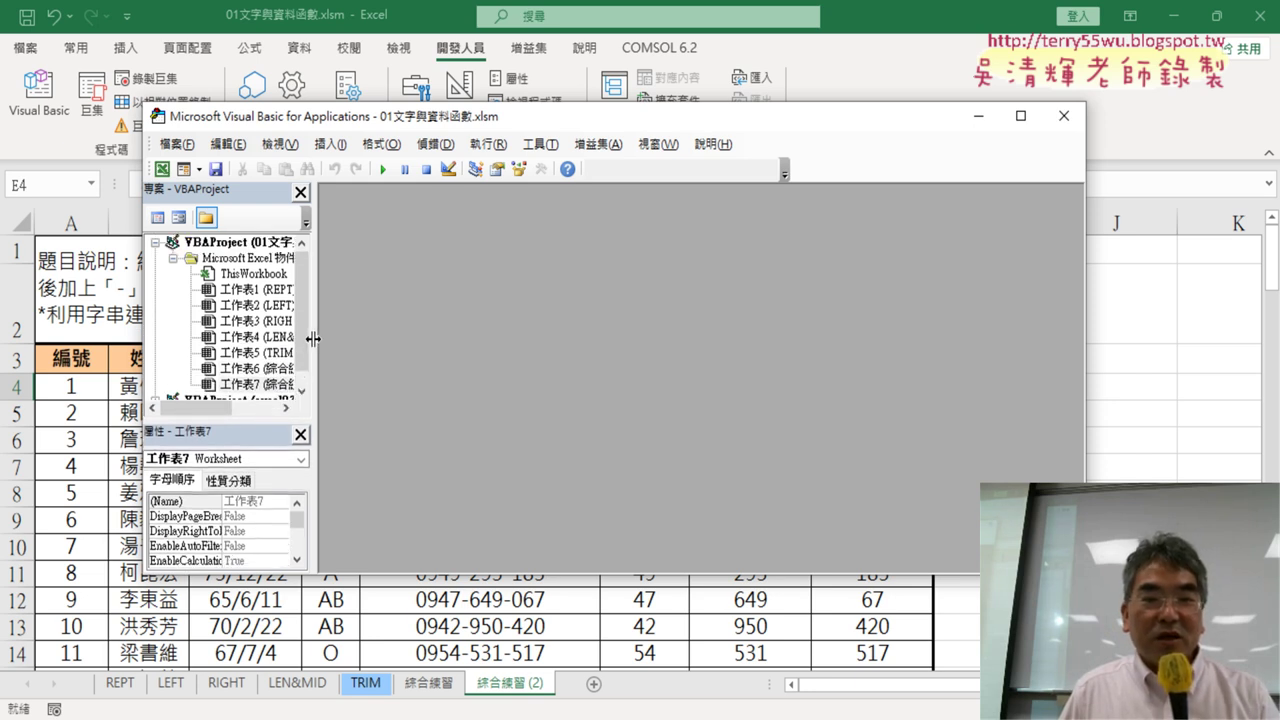
pyautogui.moveTo(313, 339); pyautogui.dragTo(400, 343)
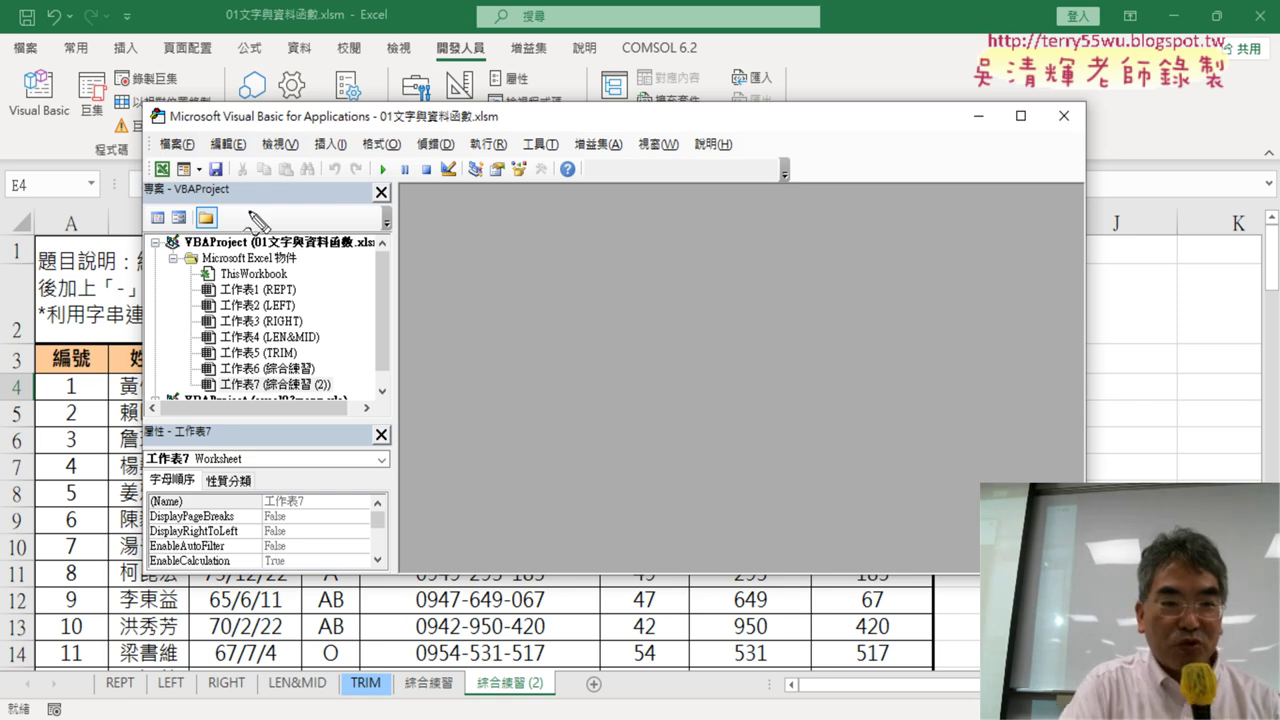
pyautogui.moveTo(142, 160)
pyautogui.mouseDown()
pyautogui.moveTo(412, 362)
pyautogui.moveTo(180, 268)
pyautogui.mouseUp()
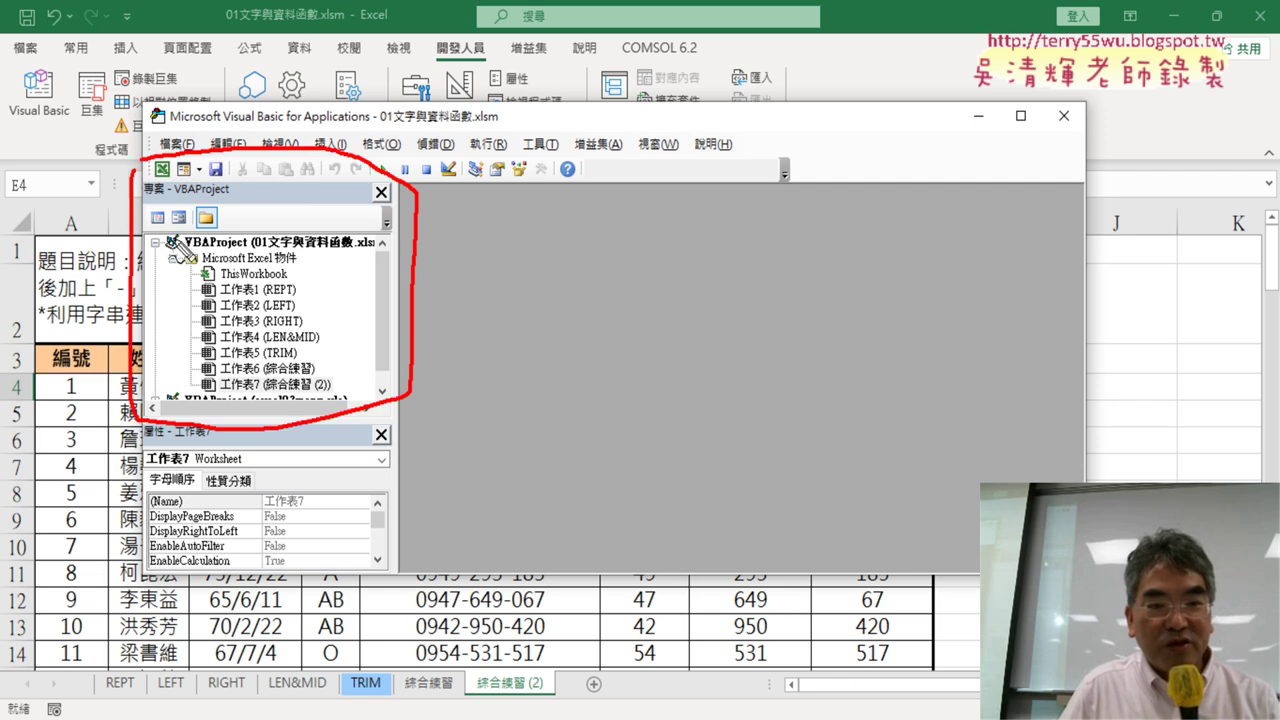
pyautogui.moveTo(190, 268)
pyautogui.mouseDown()
pyautogui.moveTo(295, 402)
pyautogui.moveTo(268, 265)
pyautogui.mouseUp()
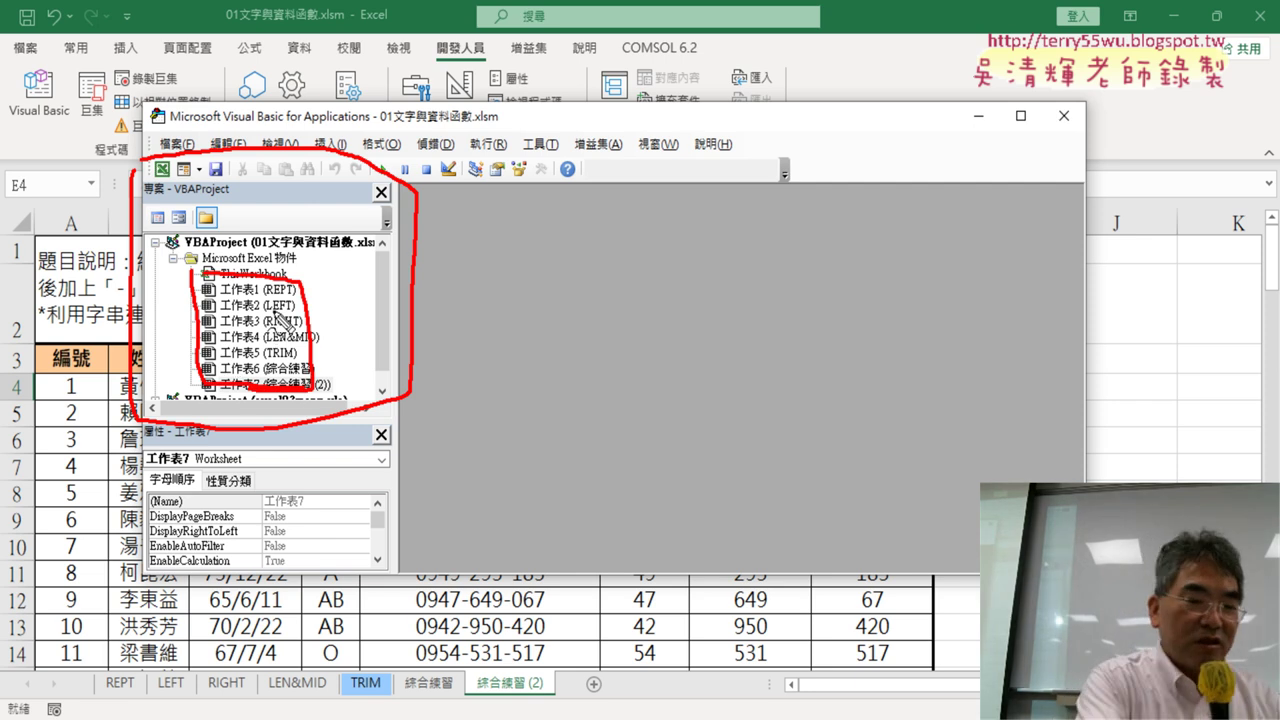
pyautogui.press('Escape')
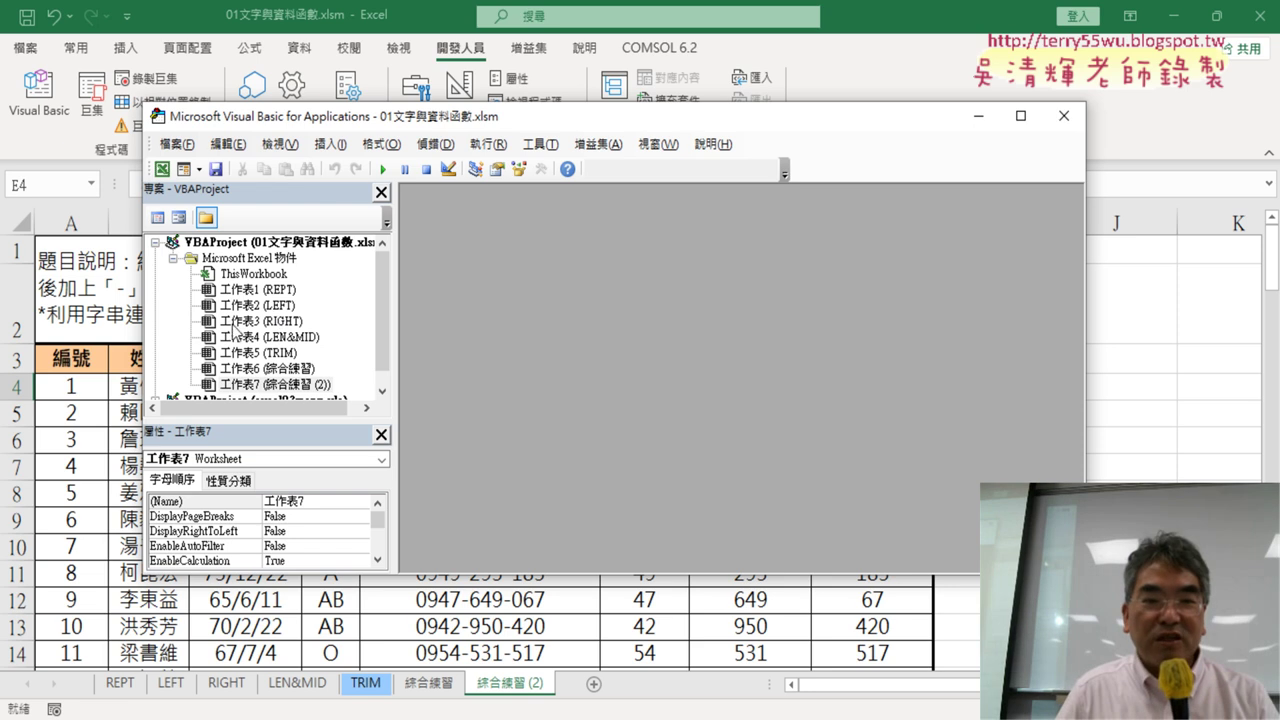
# - Show the project's right-click menu and annotate the path to 插入 > 模組
pyautogui.rightClick(250, 321)
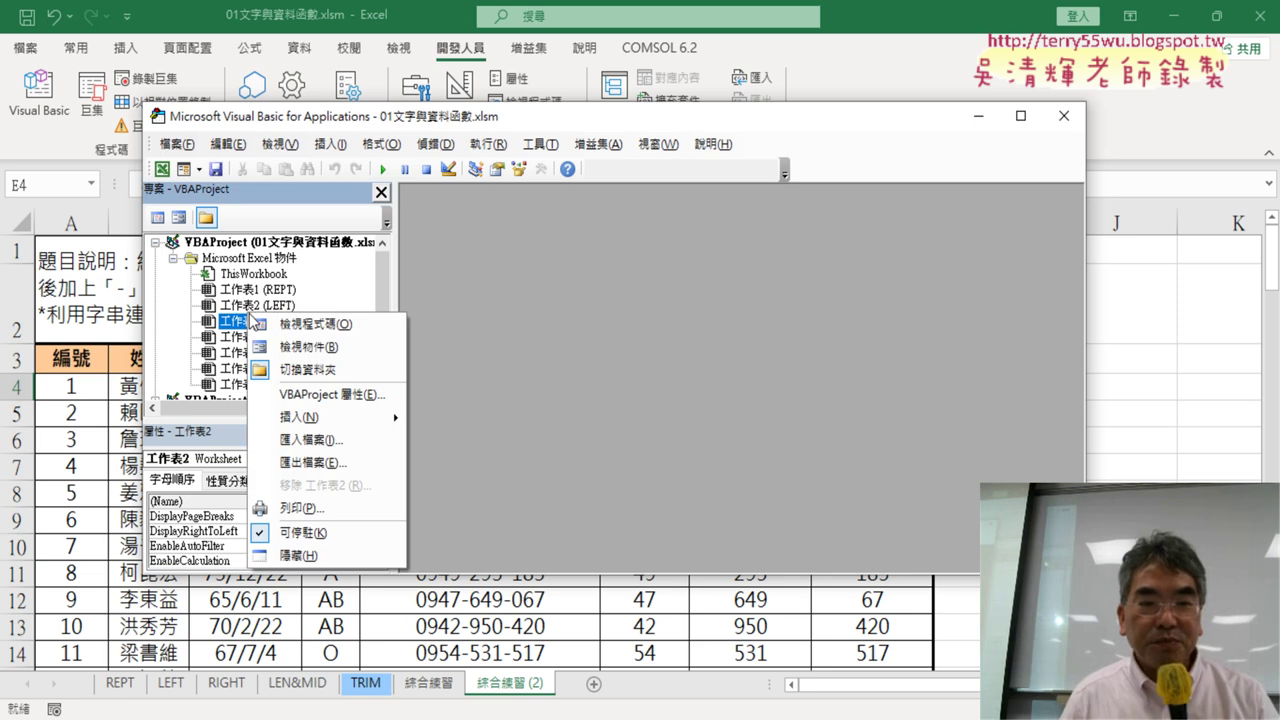
pyautogui.rightClick(330, 288)
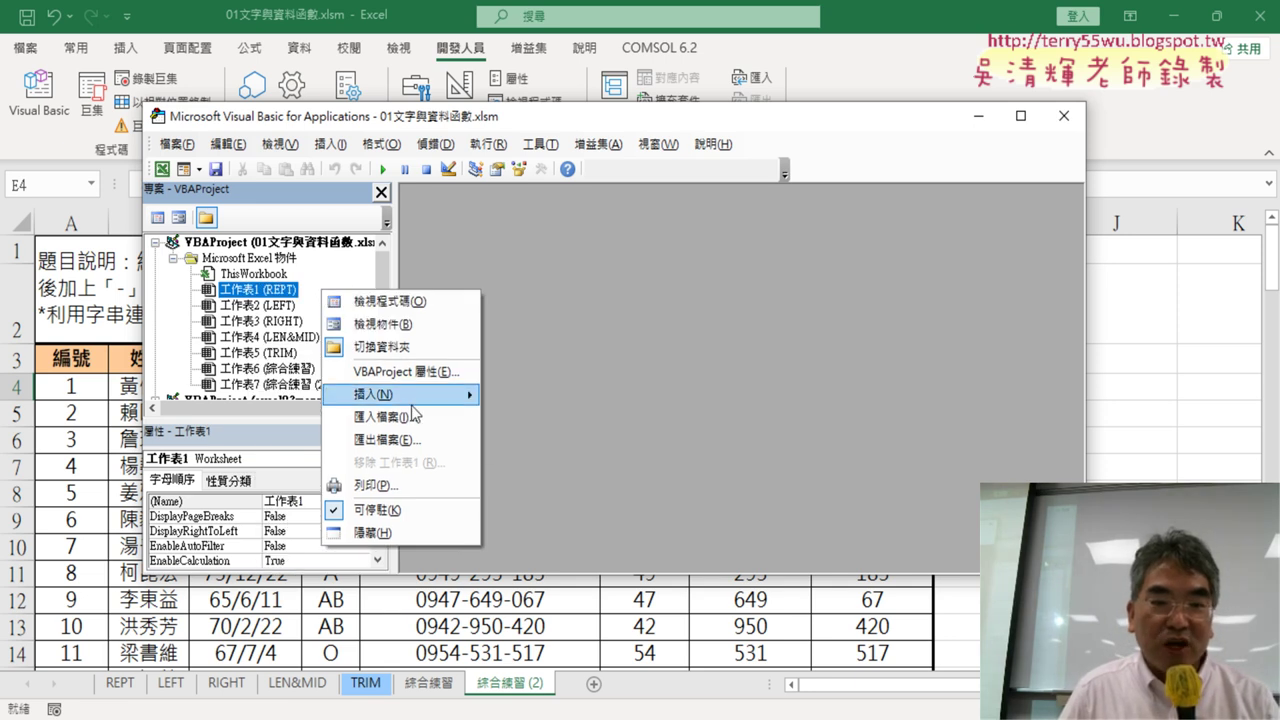
pyautogui.moveTo(411, 400)
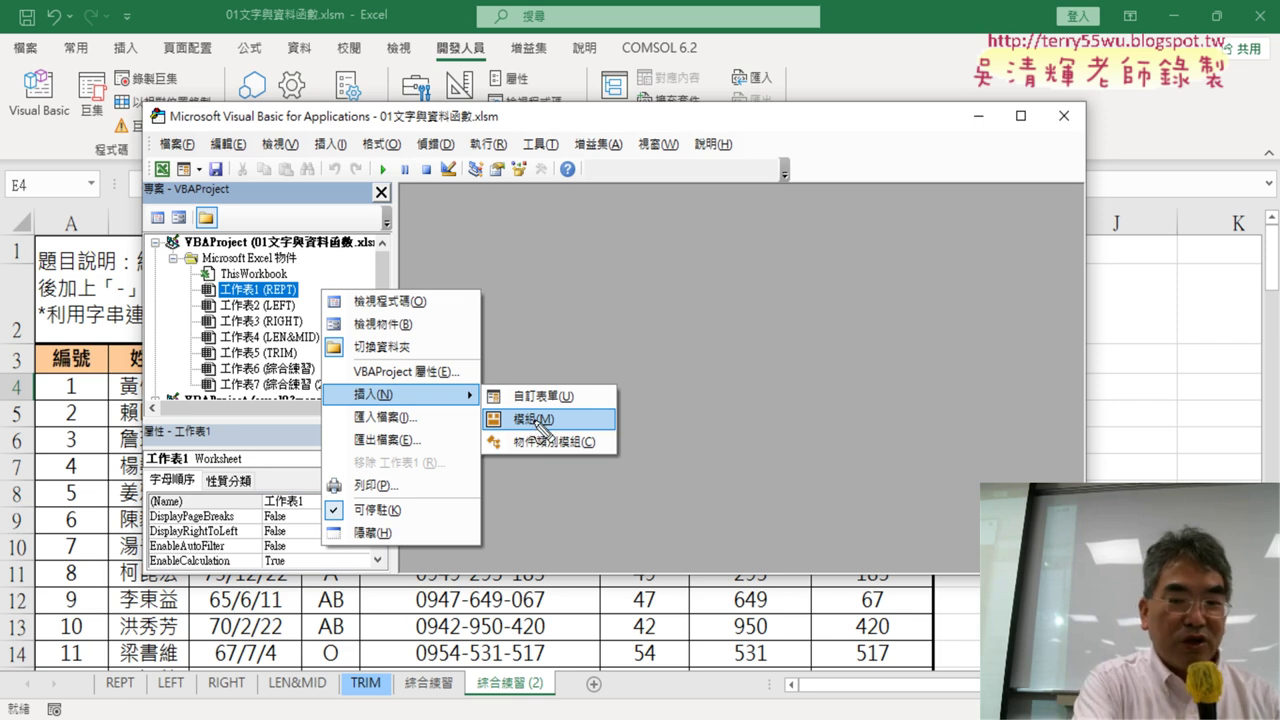
pyautogui.moveTo(598, 445); pyautogui.dragTo(570, 455)
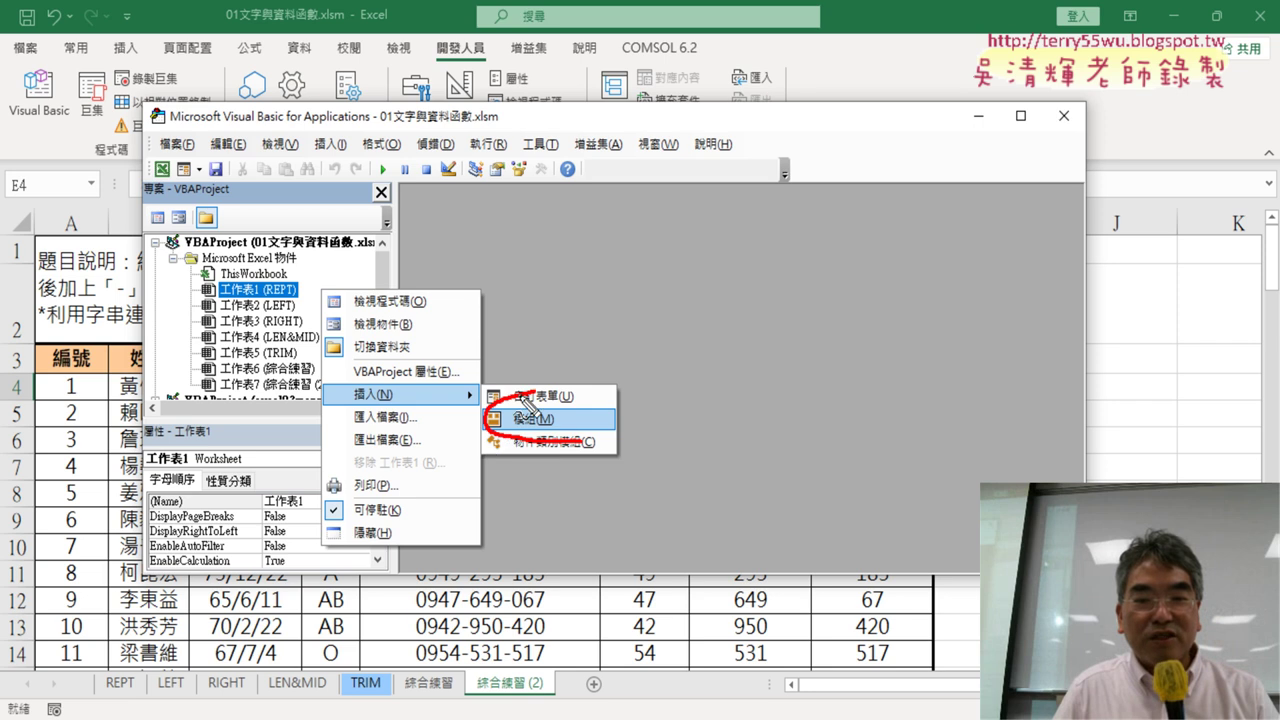
pyautogui.moveTo(75, 62); pyautogui.dragTo(68, 150)
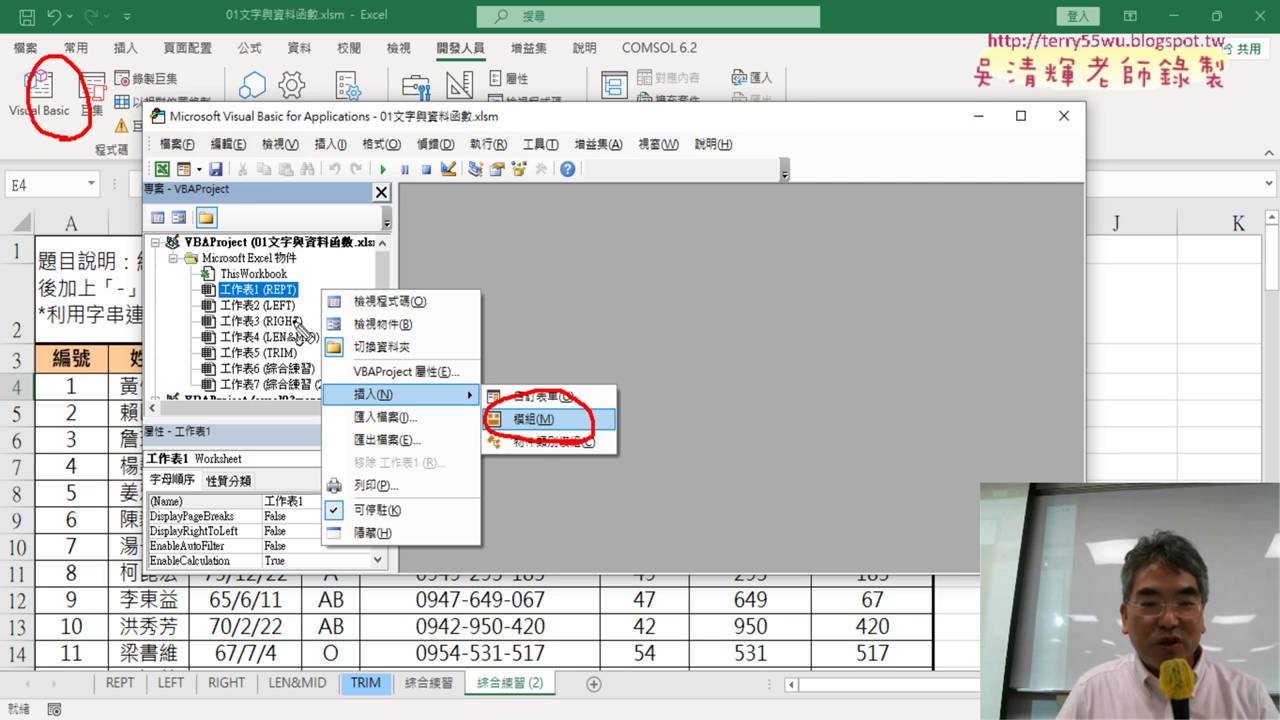
pyautogui.moveTo(385, 374); pyautogui.dragTo(390, 400)
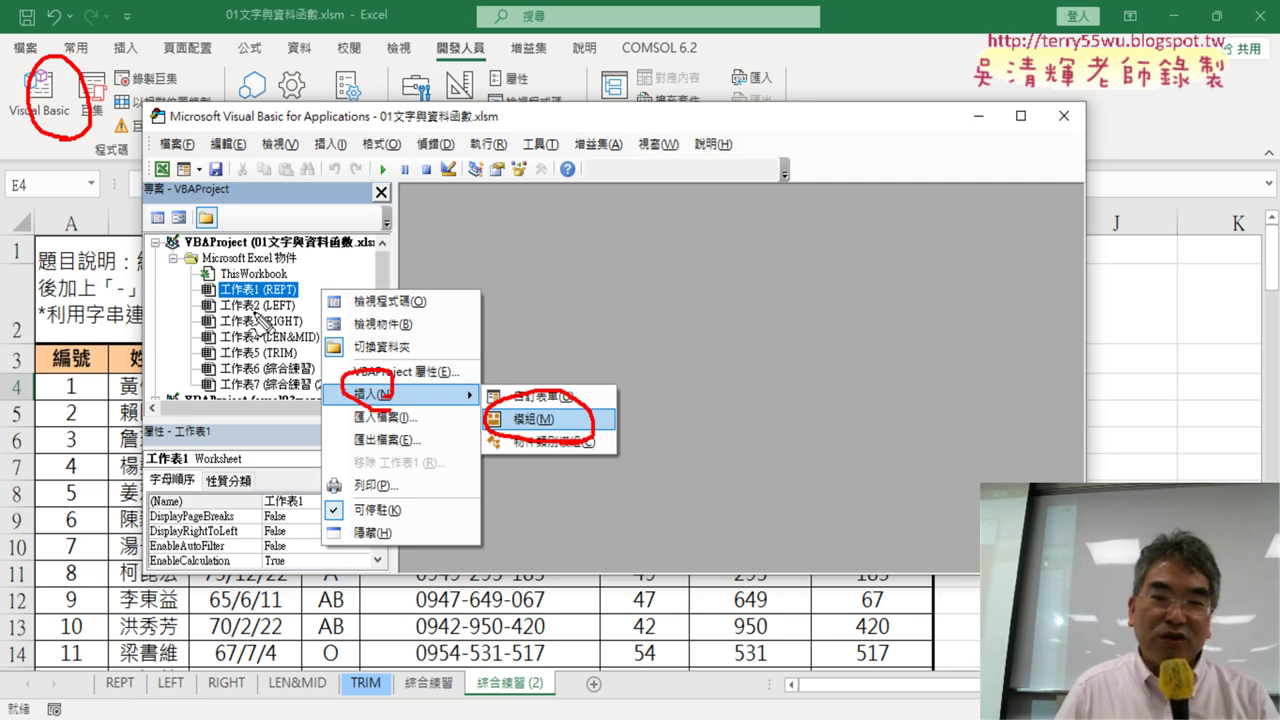
pyautogui.moveTo(232, 318); pyautogui.dragTo(342, 398)
pyautogui.moveTo(428, 402); pyautogui.dragTo(478, 404)
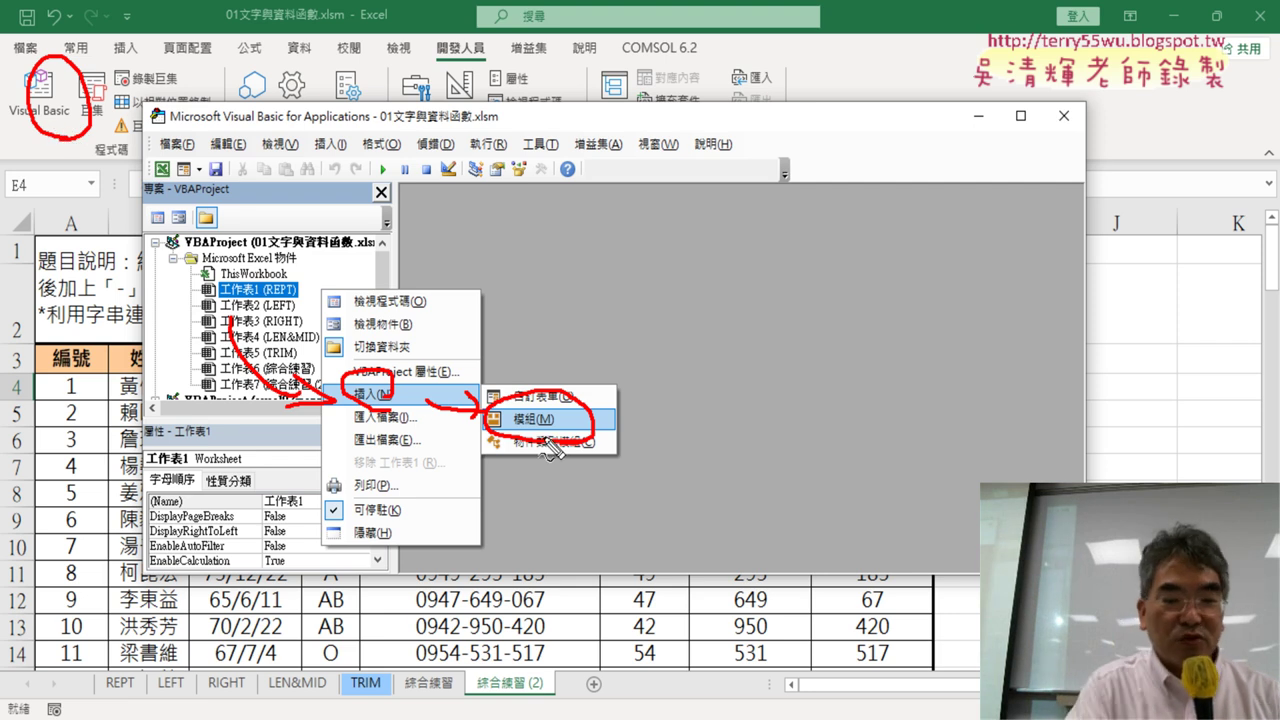
pyautogui.click(544, 437)
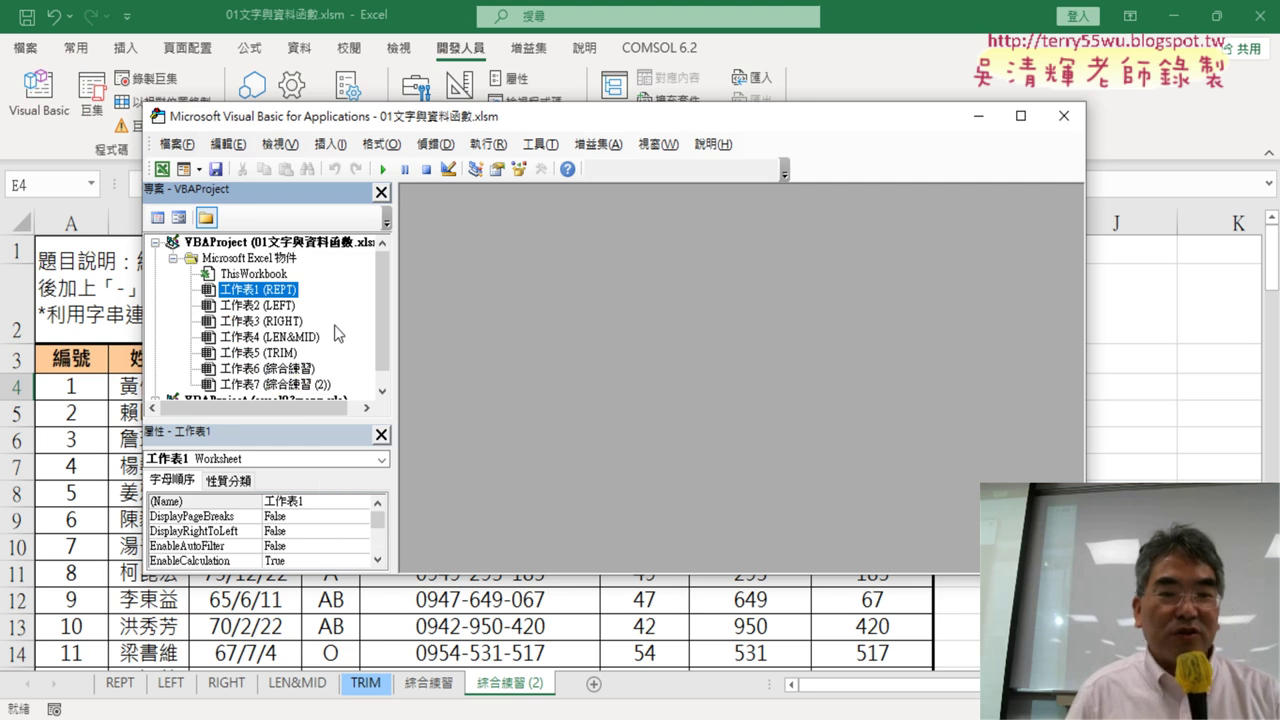
# - Insert a new module into the workbook's VBA project via 插入 > 模組
pyautogui.rightClick(262, 292)
pyautogui.moveTo(312, 401)
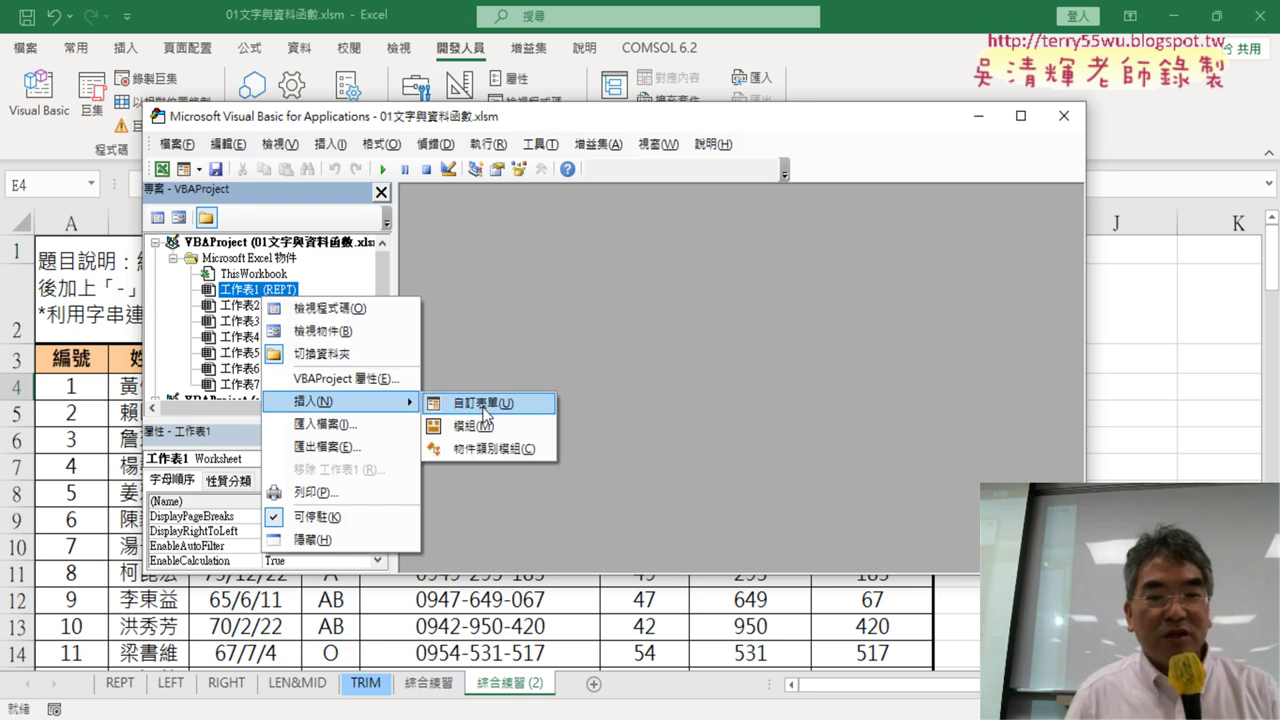
pyautogui.click(470, 424)
# - Maximize the Module1 code window and bring the ChatGPT browser window forward
pyautogui.doubleClick(692, 254)
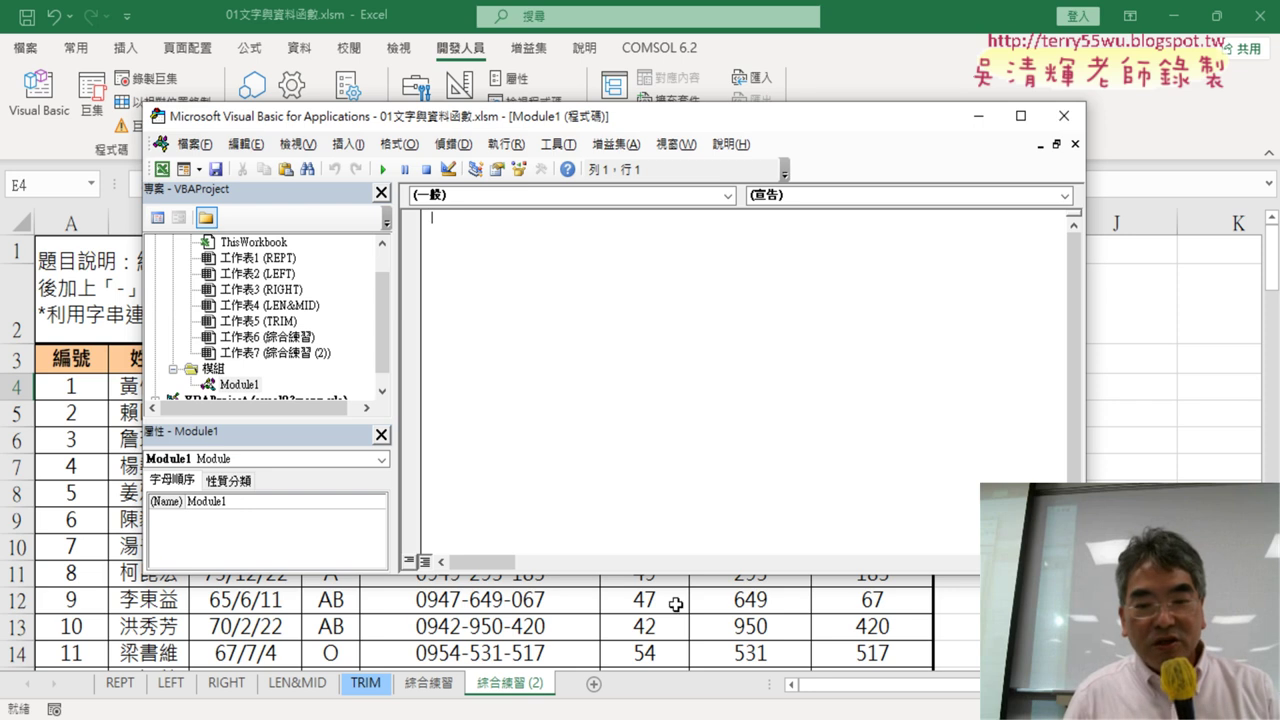
pyautogui.moveTo(617, 716)
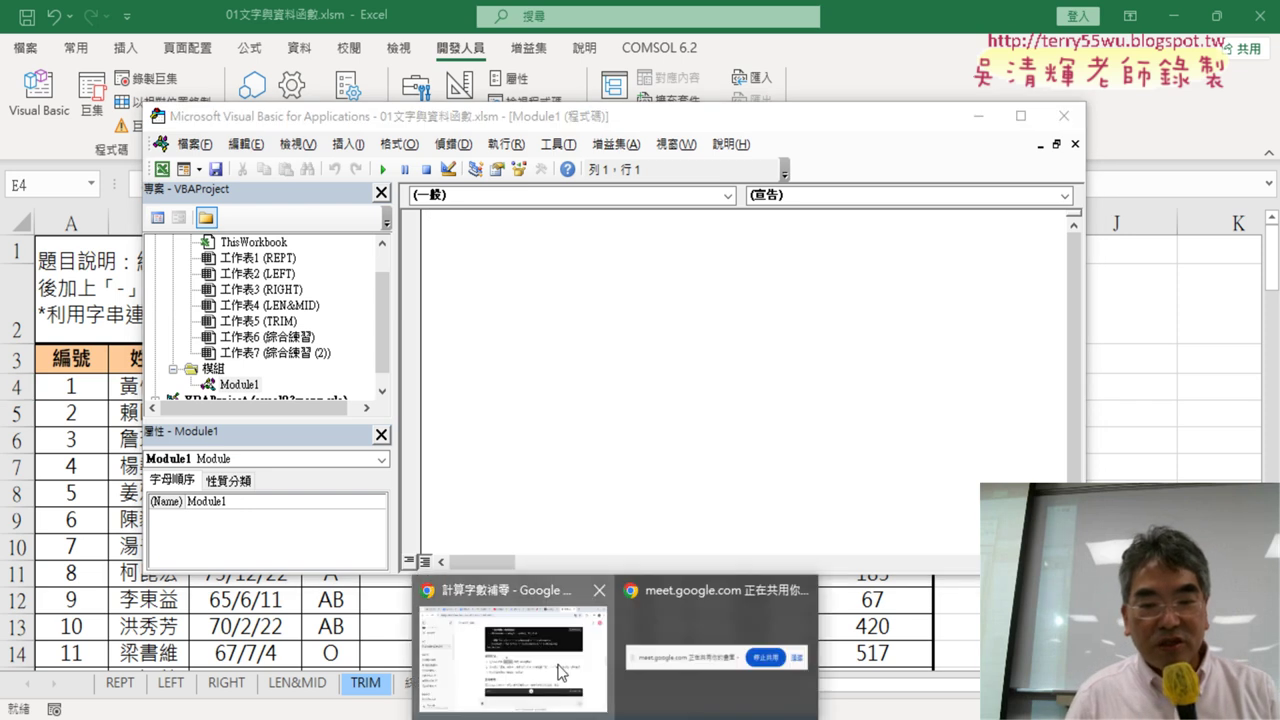
pyautogui.click(510, 640)
pyautogui.scroll(2, 879, 361)
pyautogui.scroll(-1, 1000, 300)
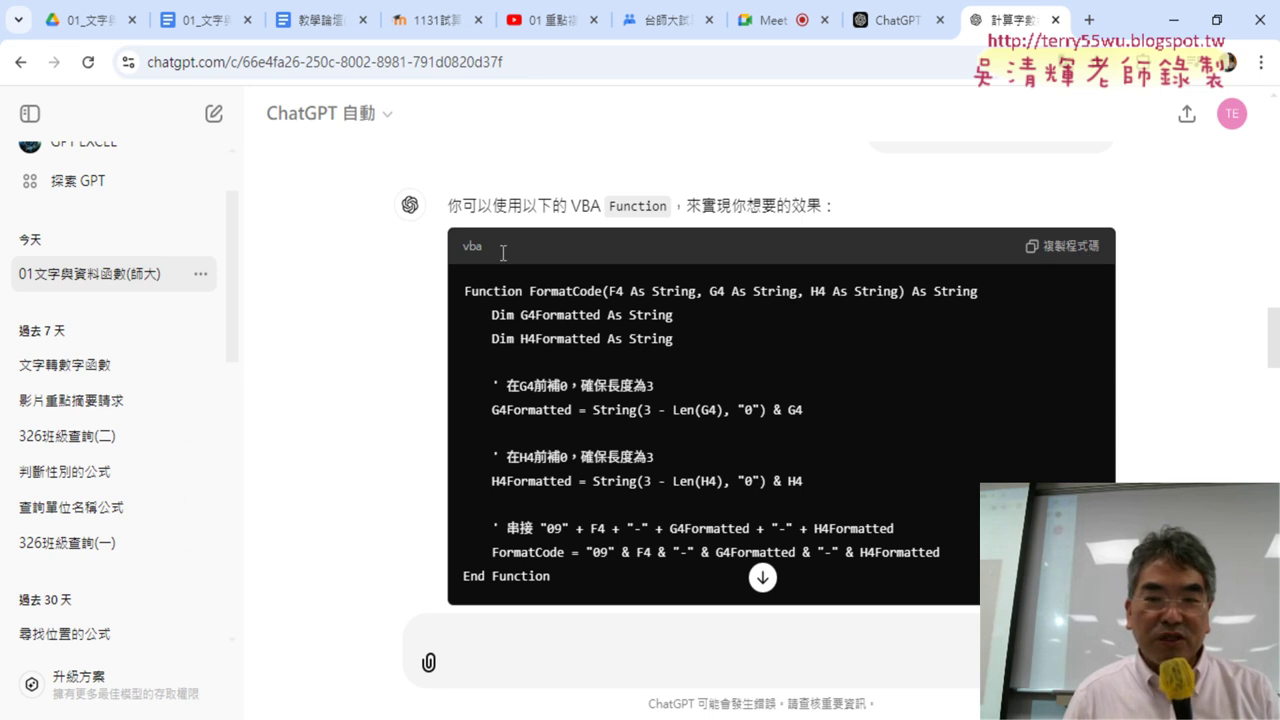
# - Select the FormatNumber function in the Google Docs notes, then return to ChatGPT
pyautogui.click(197, 25)
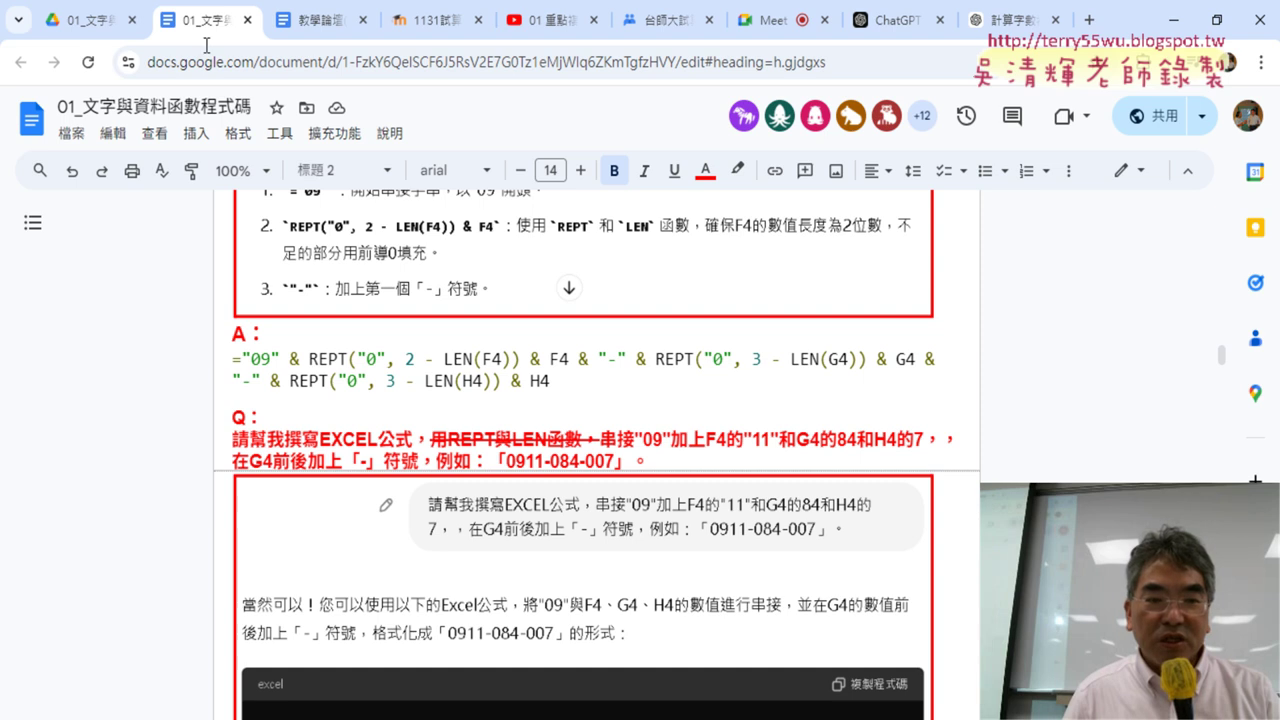
pyautogui.scroll(-8, 731, 338)
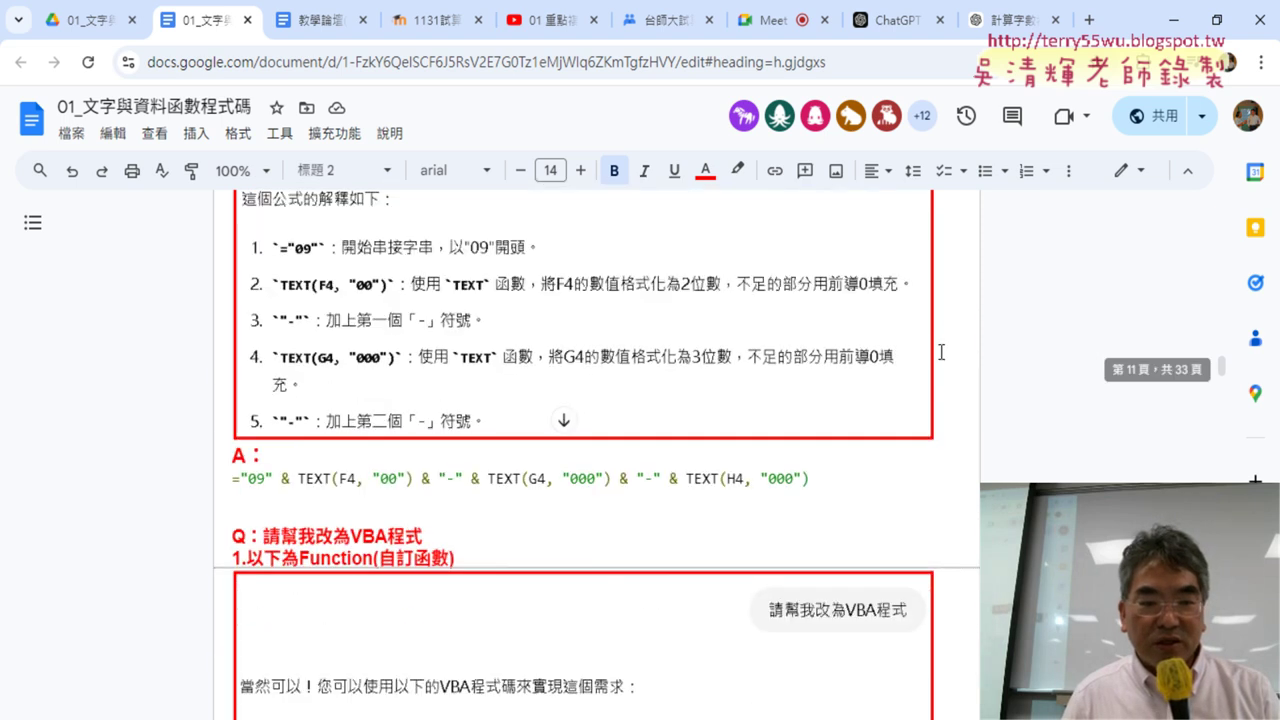
pyautogui.scroll(-1, 1100, 364)
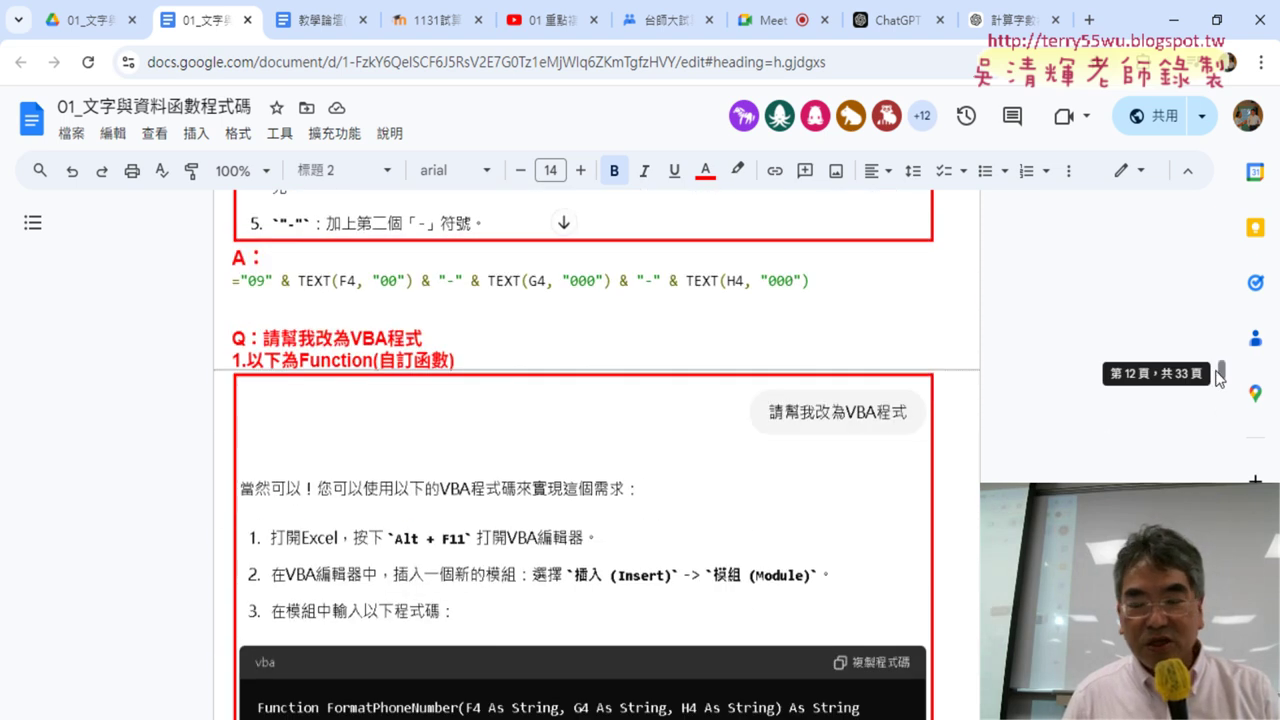
pyautogui.scroll(-6, 1221, 378)
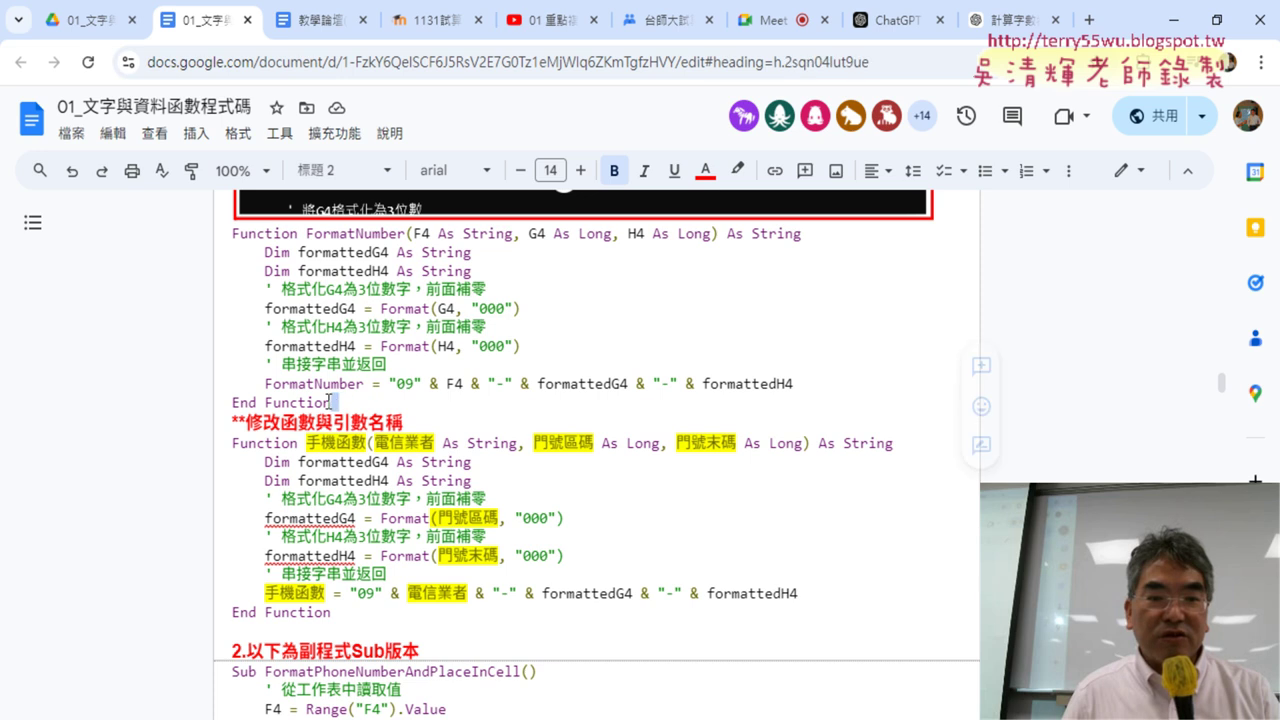
pyautogui.moveTo(346, 404); pyautogui.dragTo(260, 238)
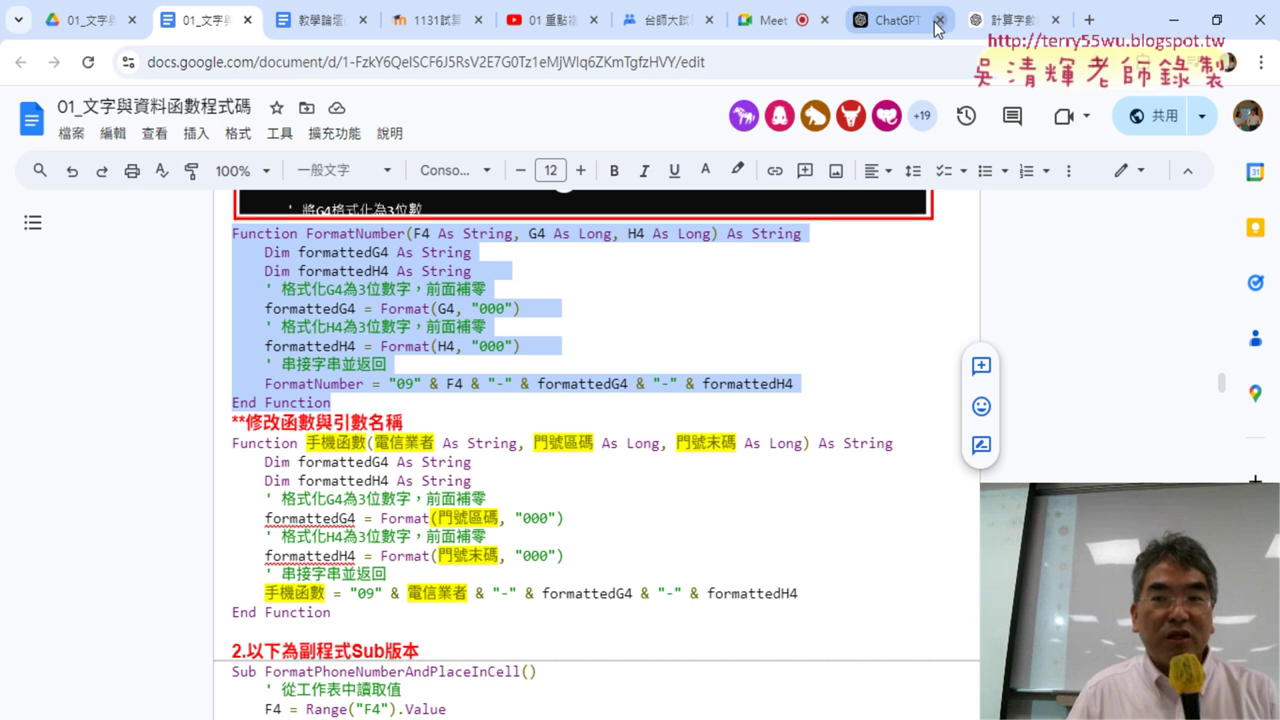
pyautogui.click(1010, 20)
# - Copy ChatGPT's FormatCode function and paste it into the empty Module1
pyautogui.click(1062, 245)
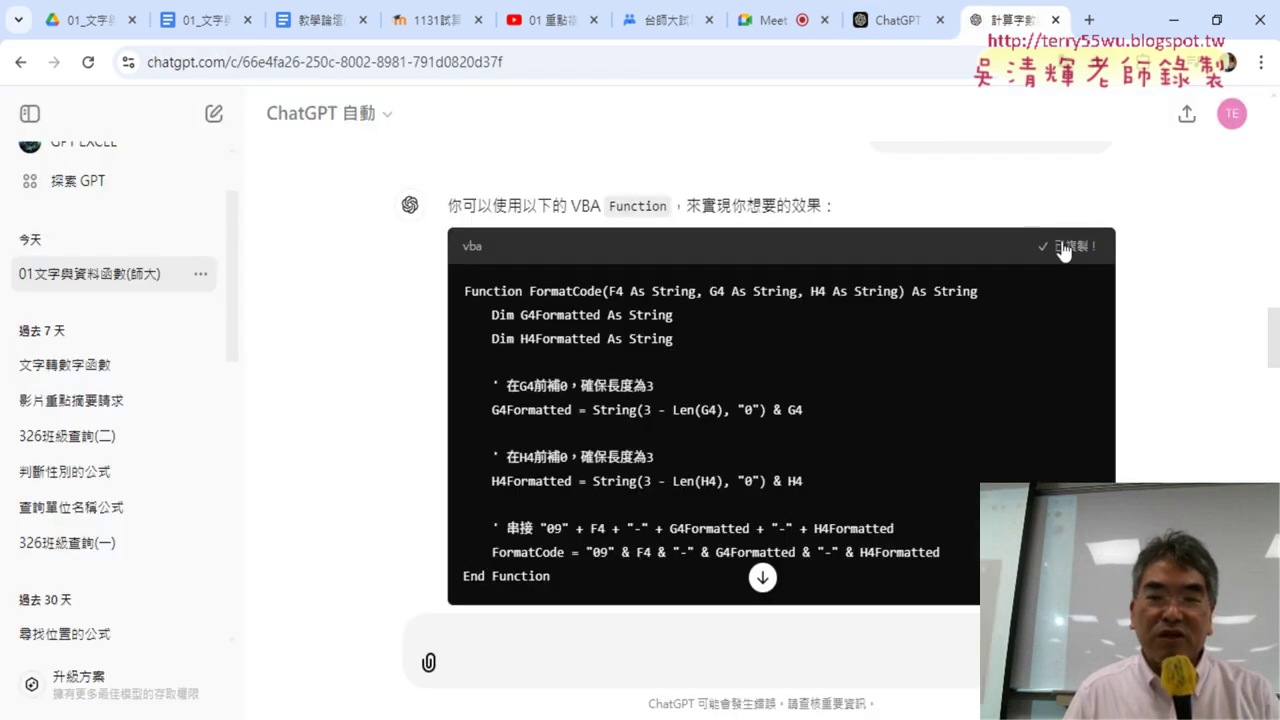
pyautogui.click(1174, 20)
pyautogui.rightClick(503, 304)
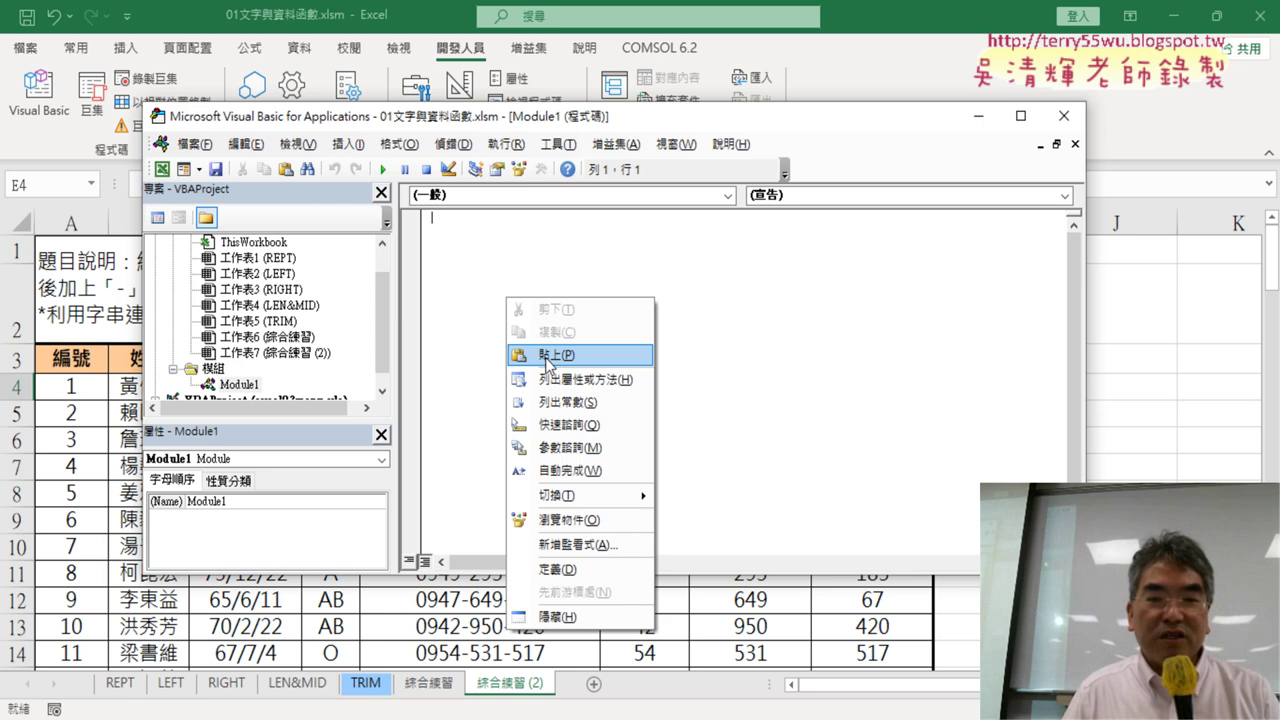
pyautogui.click(548, 353)
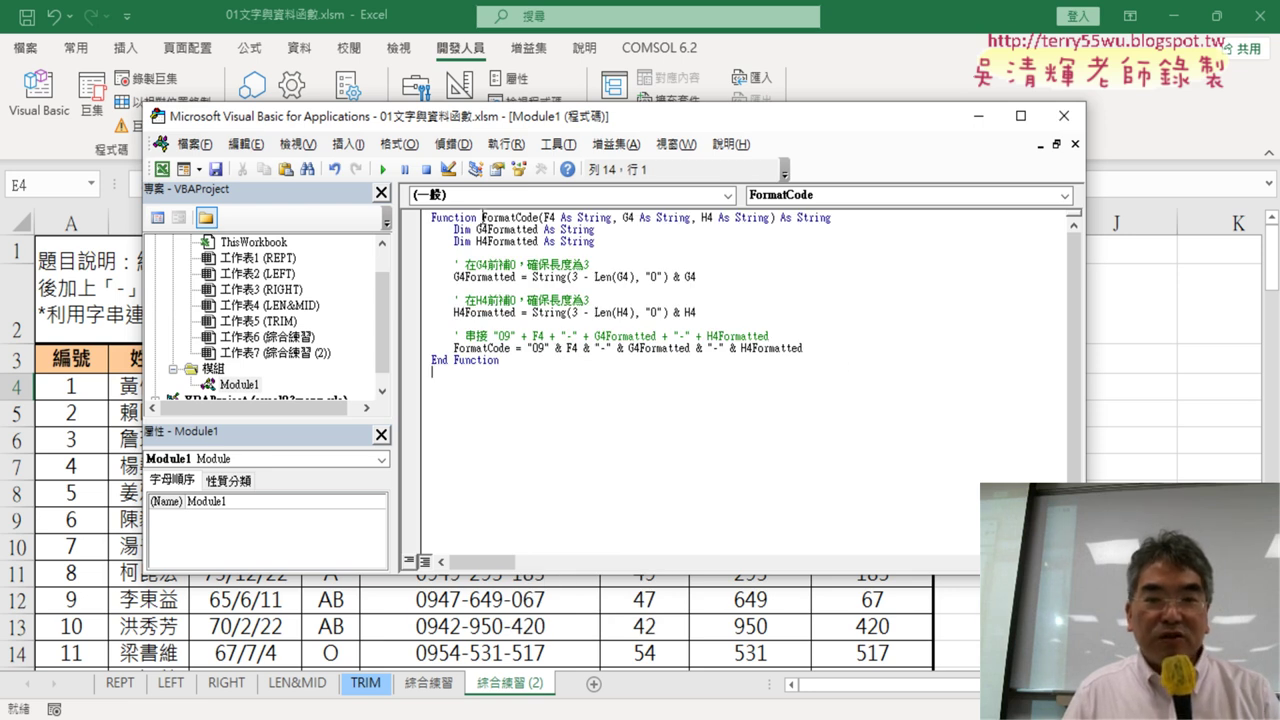
# - Highlight the FormatCode function name and its full body to explain the code
pyautogui.moveTo(482, 217); pyautogui.dragTo(511, 220)
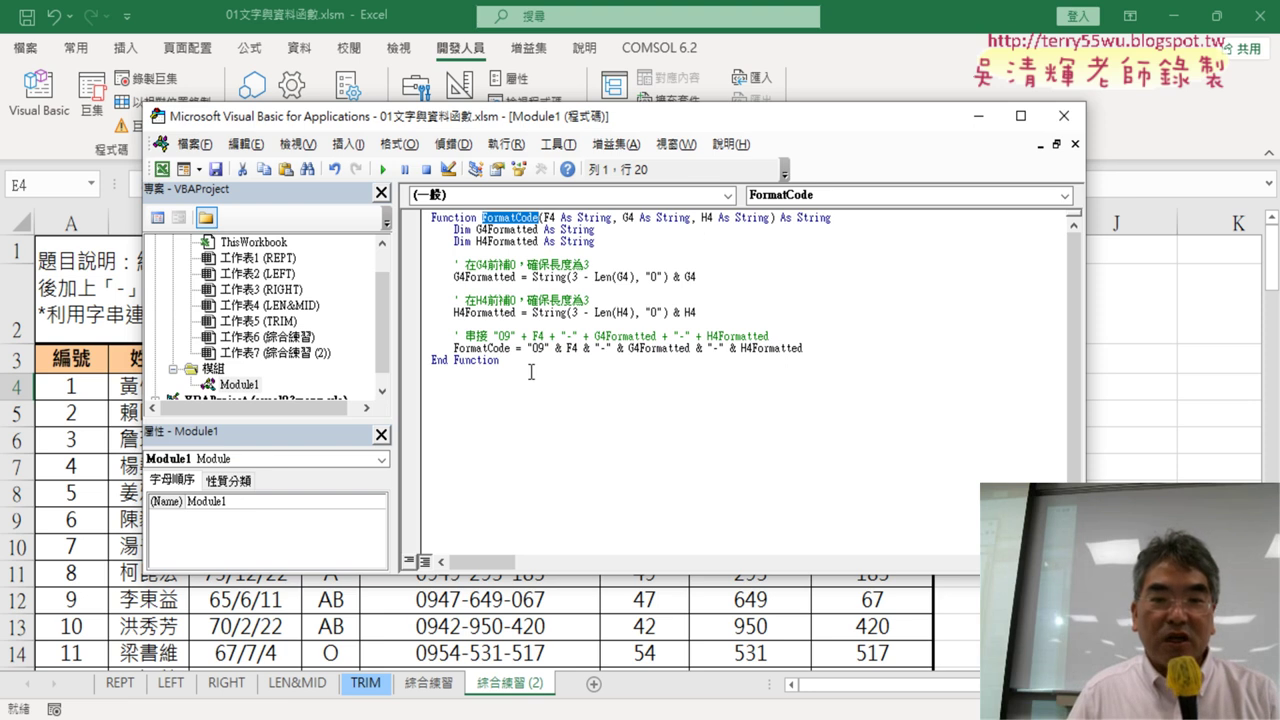
pyautogui.moveTo(531, 372); pyautogui.dragTo(425, 215)
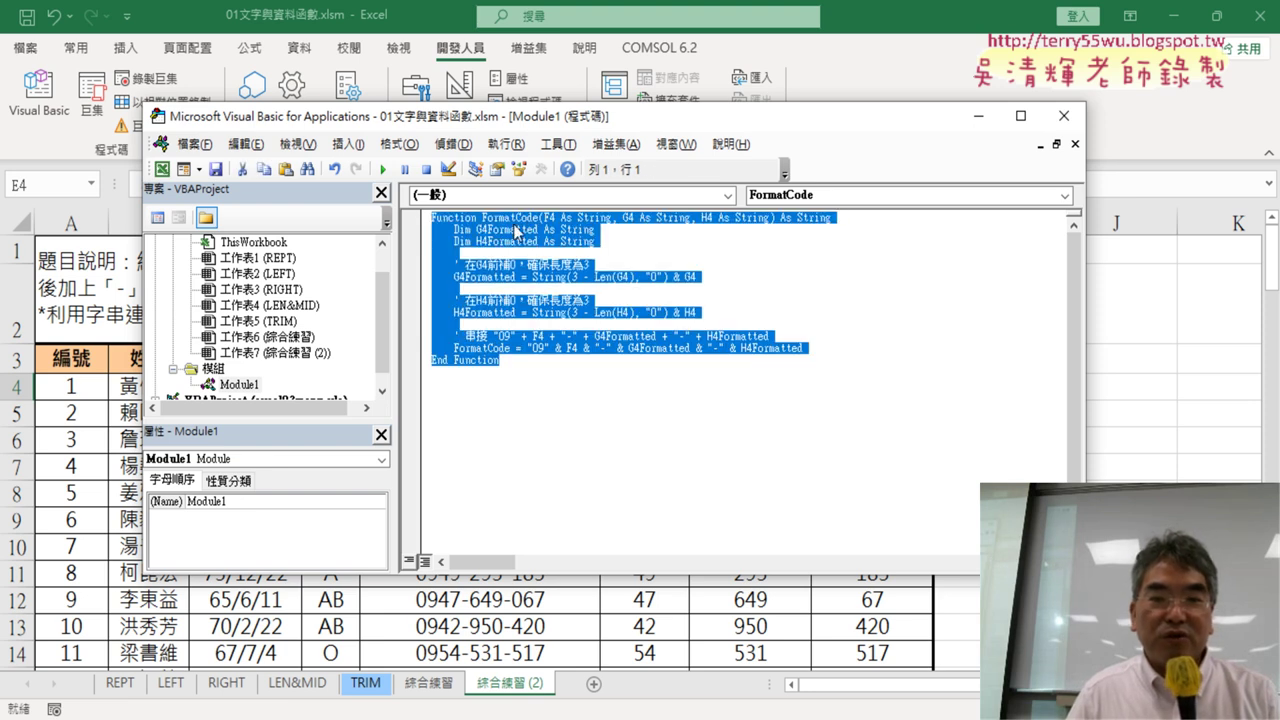
pyautogui.click(516, 229)
pyautogui.moveTo(483, 217); pyautogui.dragTo(511, 217)
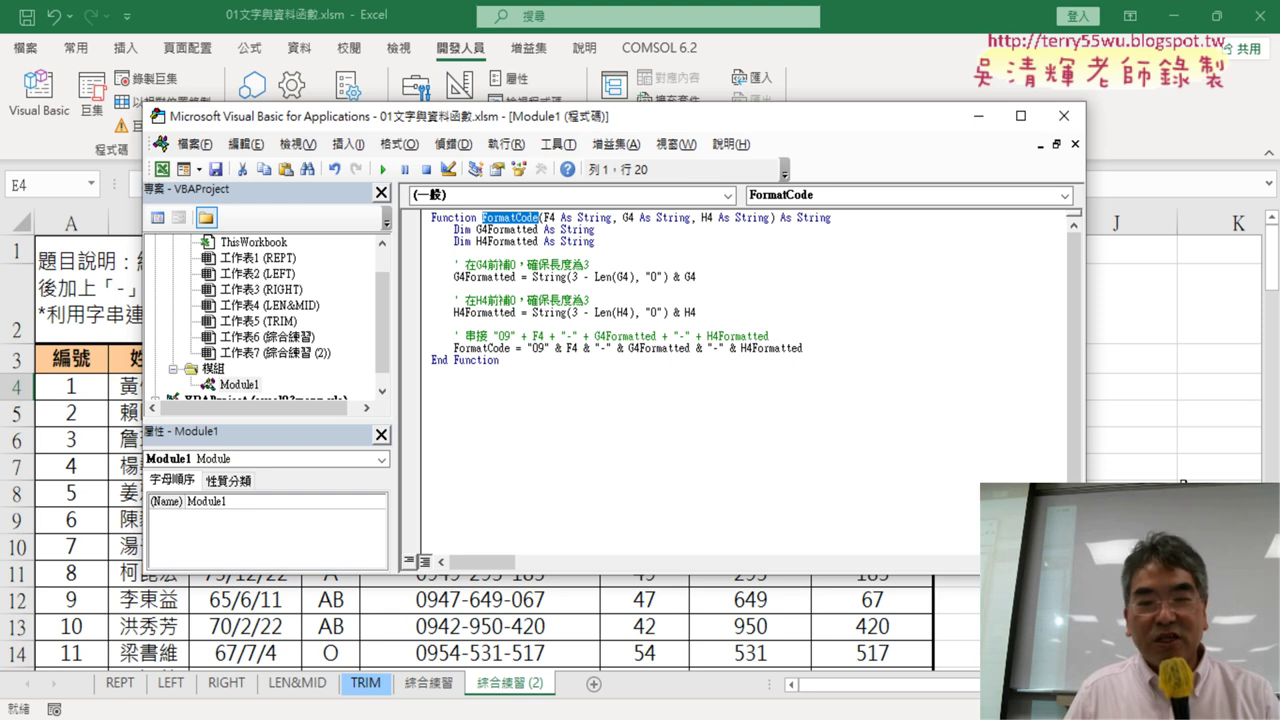
# - Close the VBA editor, copy 綜合練習 (2) as 綜合練習 (3), and select E4
pyautogui.click(1215, 492)
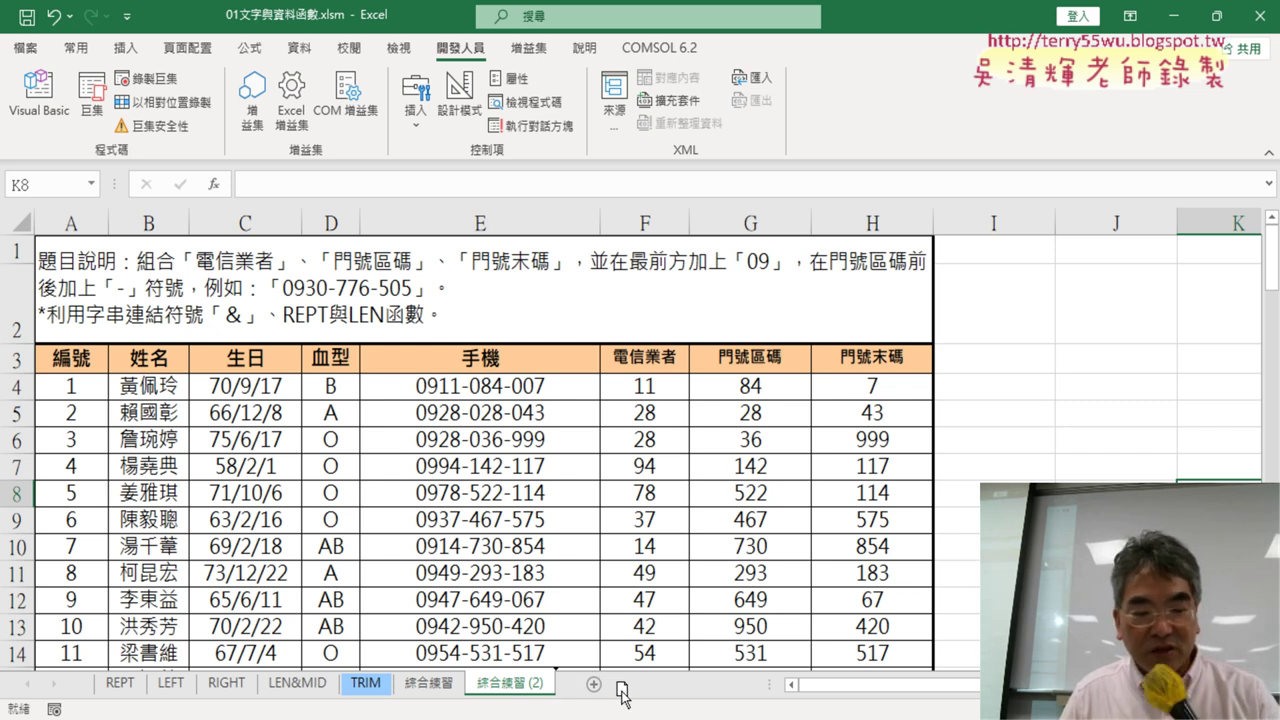
pyautogui.moveTo(622, 690); pyautogui.dragTo(622, 690)
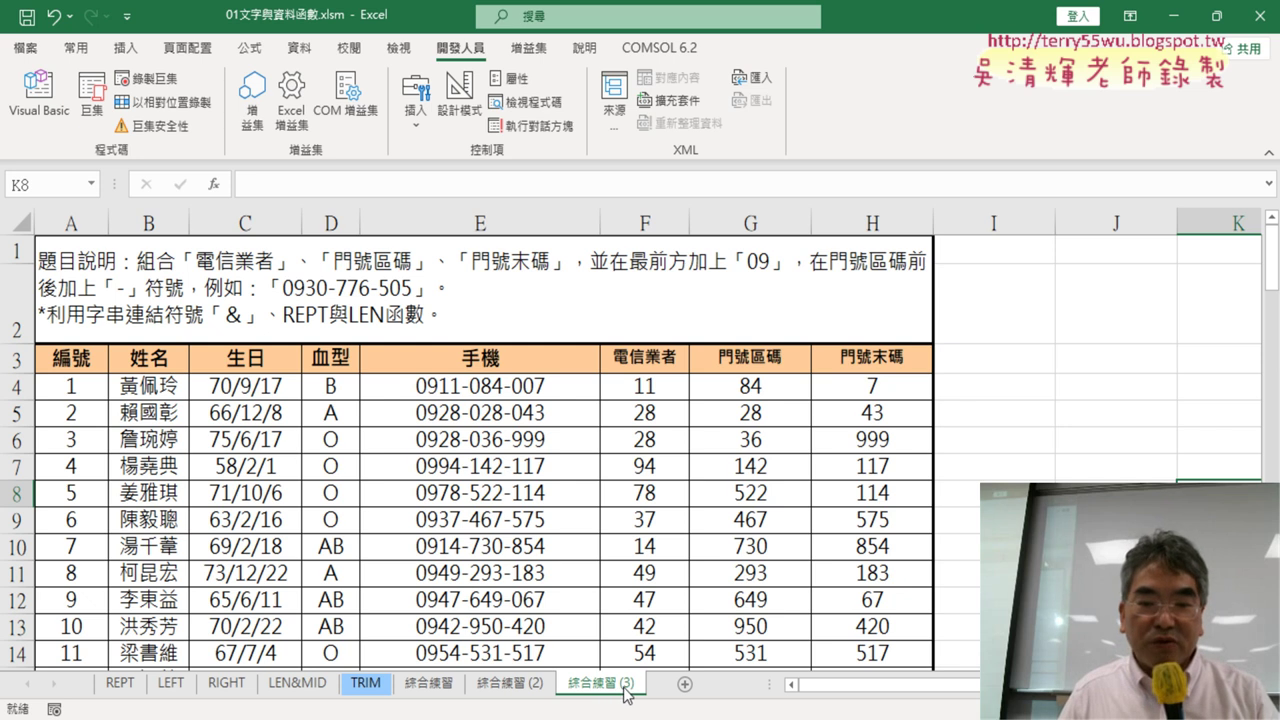
pyautogui.click(542, 393)
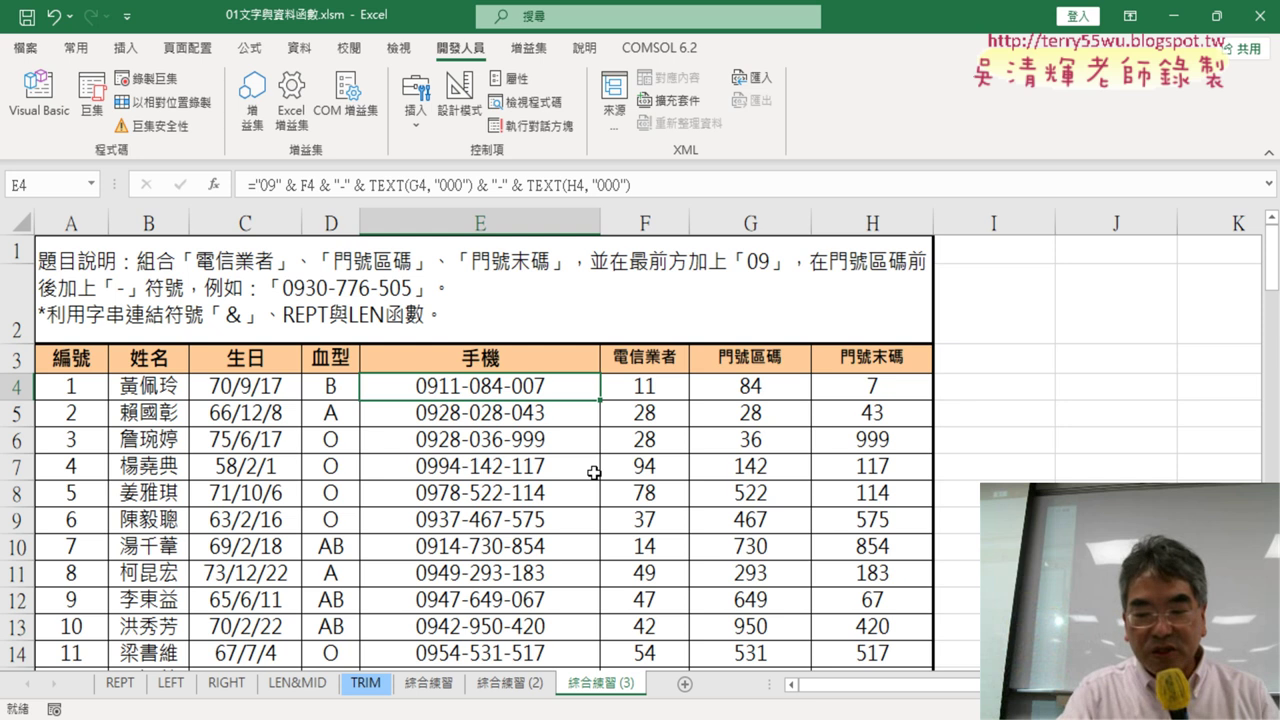
# - Clear the old formulas from the 手機 cells E4:E103
pyautogui.moveTo(486, 388)
pyautogui.mouseDown()
pyautogui.moveTo(489, 572)
pyautogui.moveTo(501, 387)
pyautogui.mouseUp()
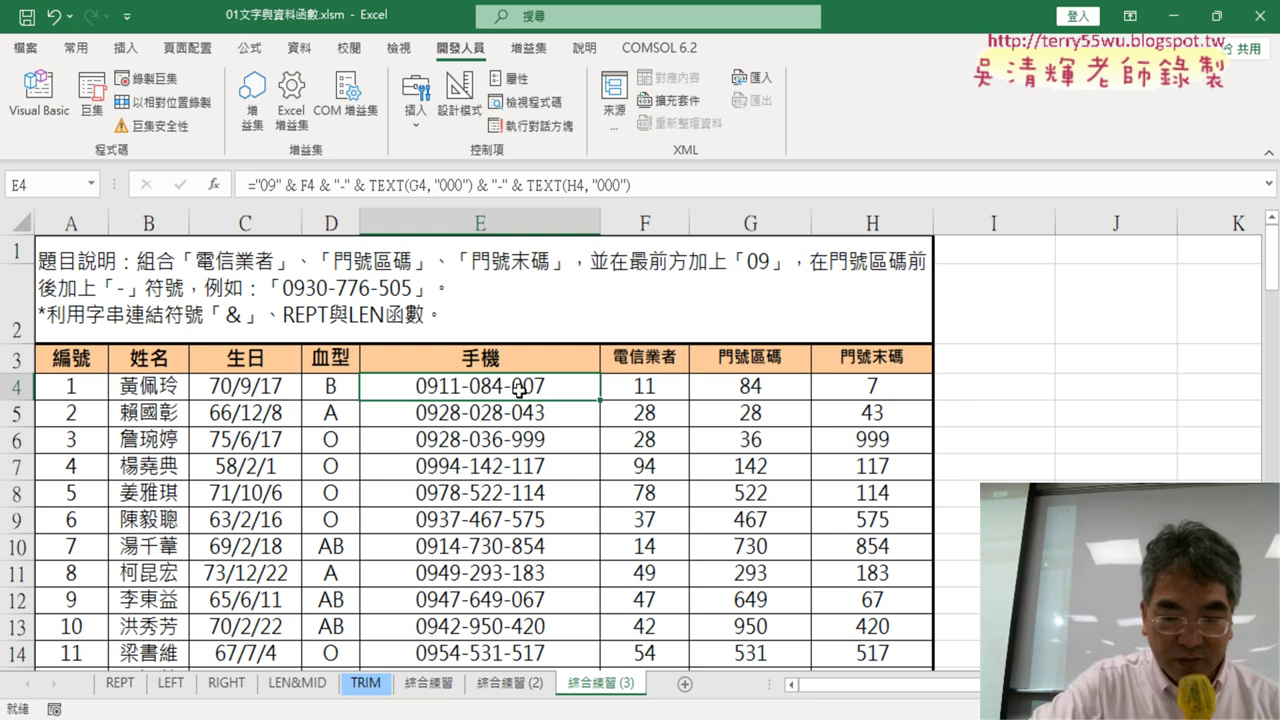
pyautogui.hotkey('ctrl', 'shift', 'Down')
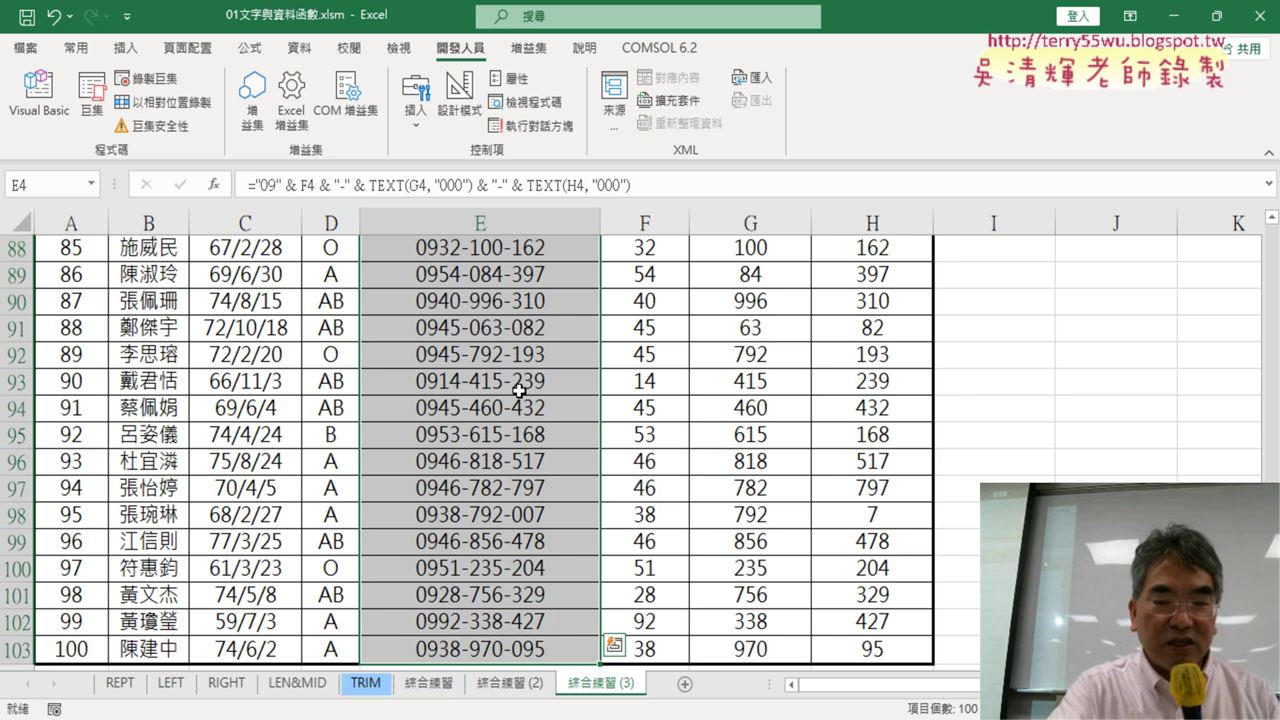
pyautogui.press('Delete')
pyautogui.scroll(20, 519, 390)
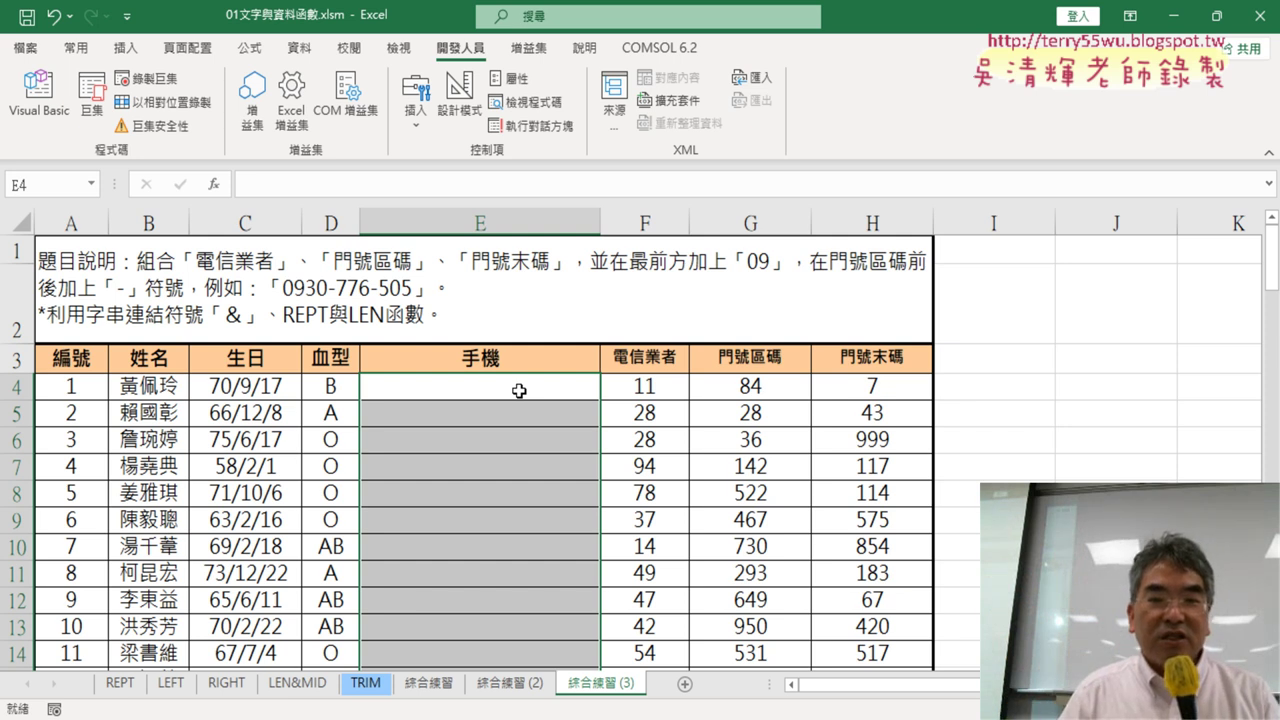
pyautogui.click(527, 391)
# - Reopen the VBA editor to show Module1, then return to the sheet
pyautogui.click(39, 95)
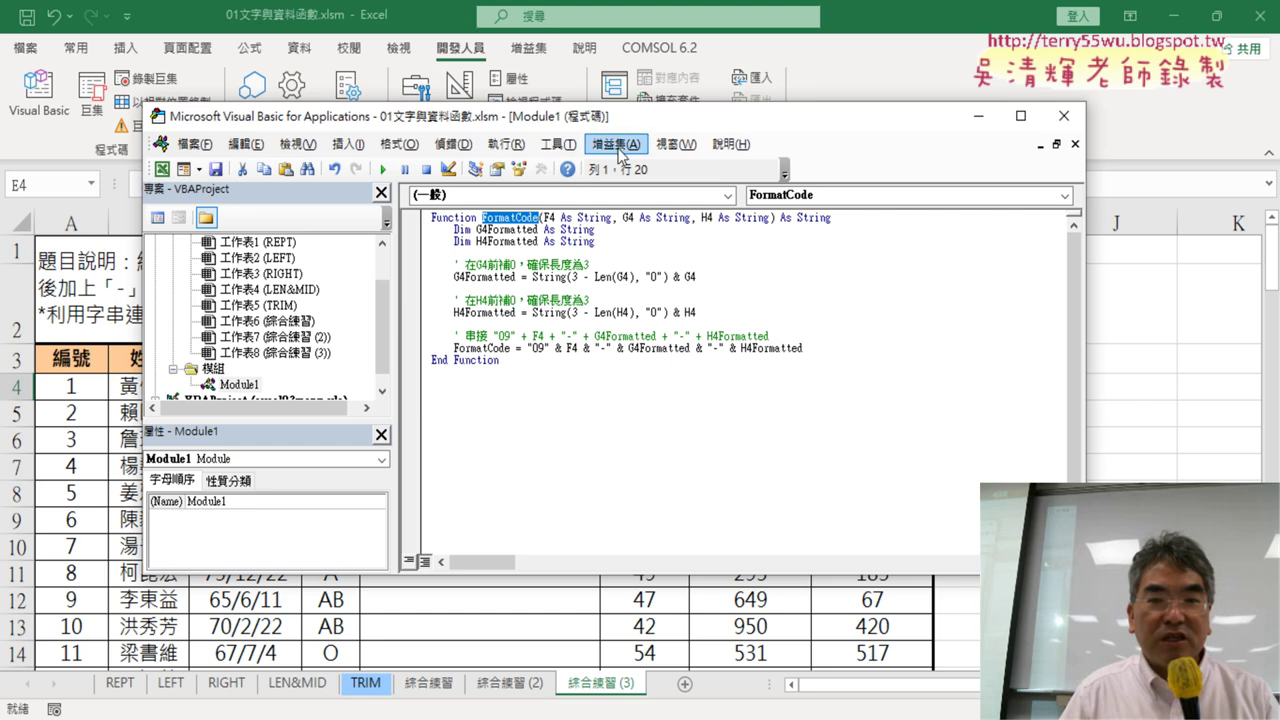
pyautogui.moveTo(641, 113); pyautogui.dragTo(1008, 102)
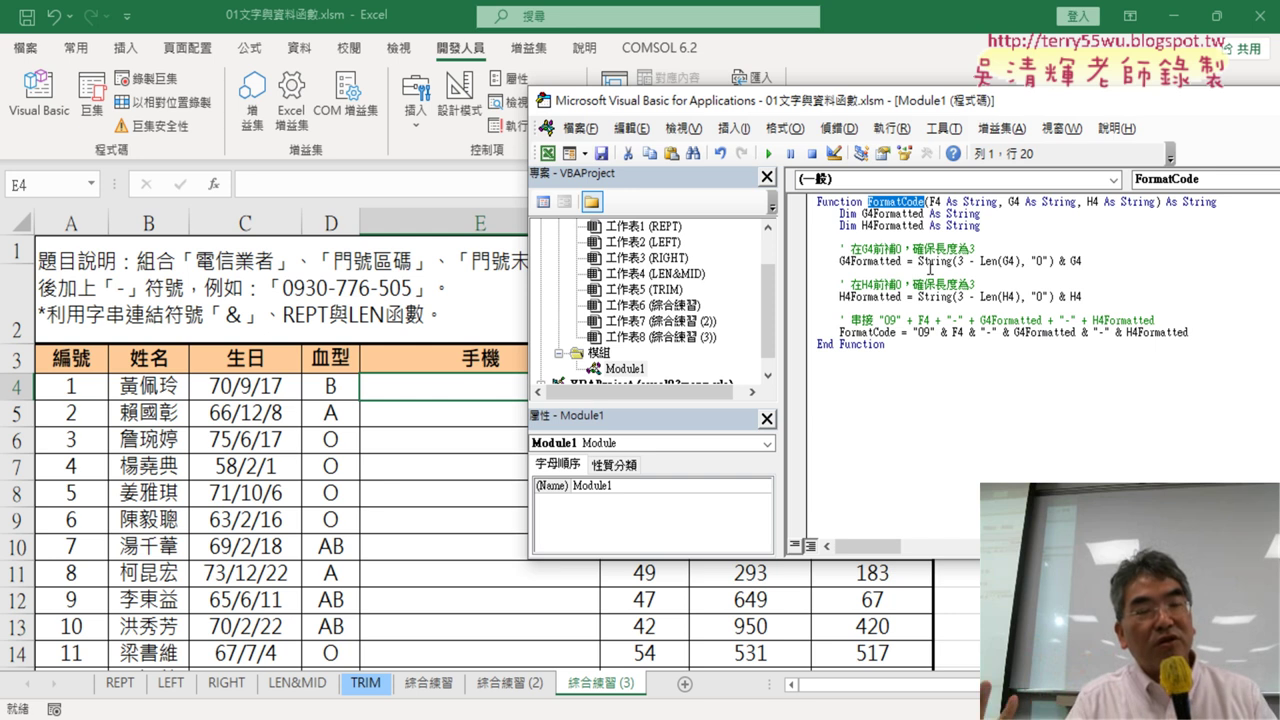
pyautogui.click(471, 386)
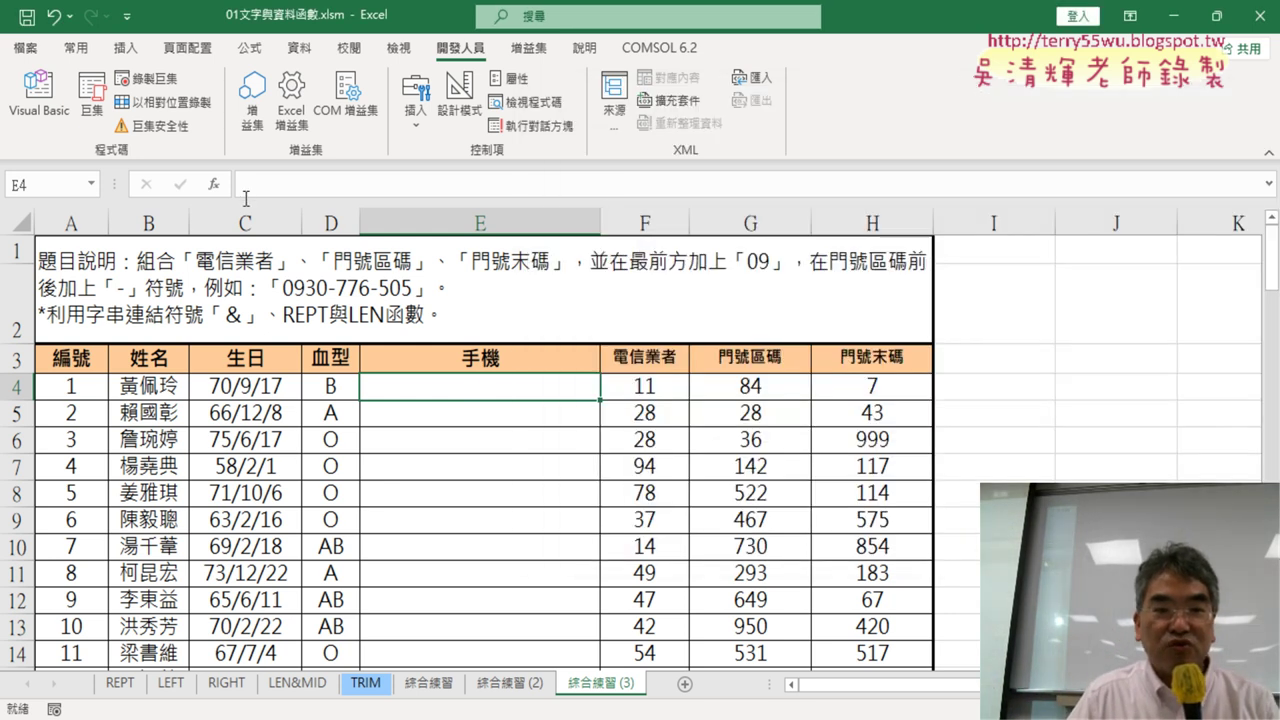
# - Open Insert Function for E4 and point out the 使用者定義 category
pyautogui.click(214, 185)
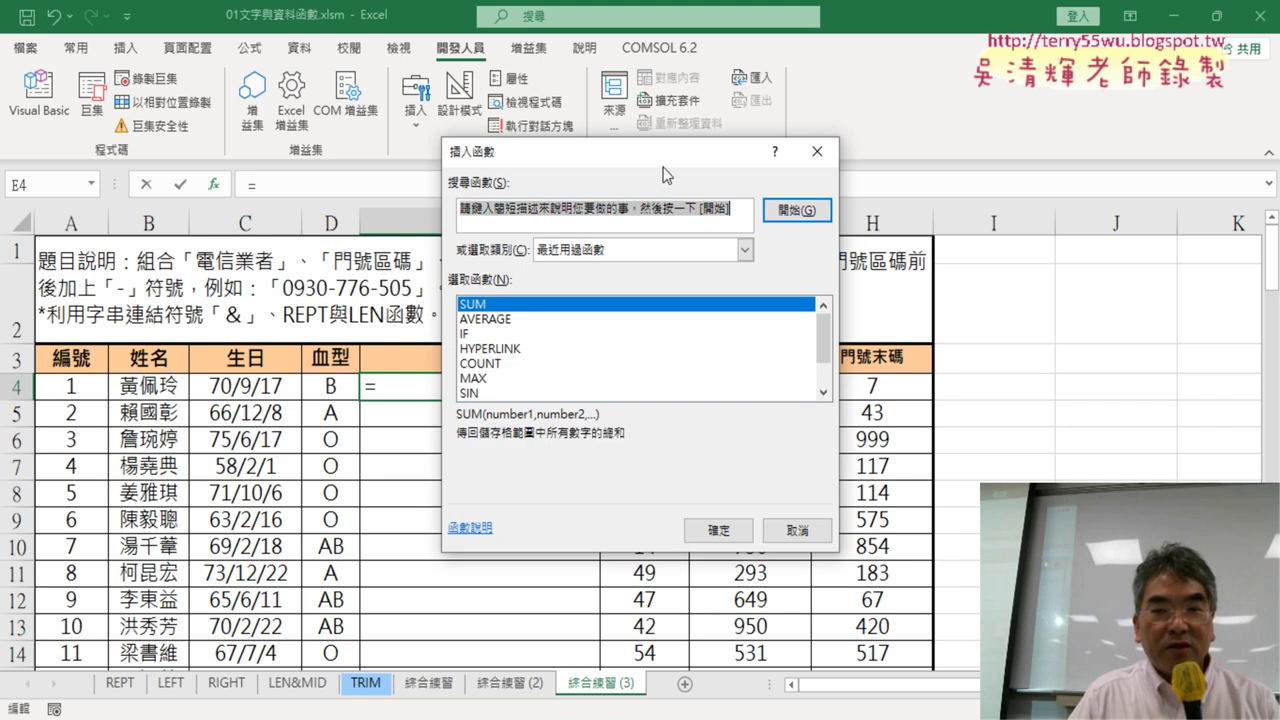
pyautogui.moveTo(663, 170); pyautogui.dragTo(1042, 80)
pyautogui.click(1022, 160)
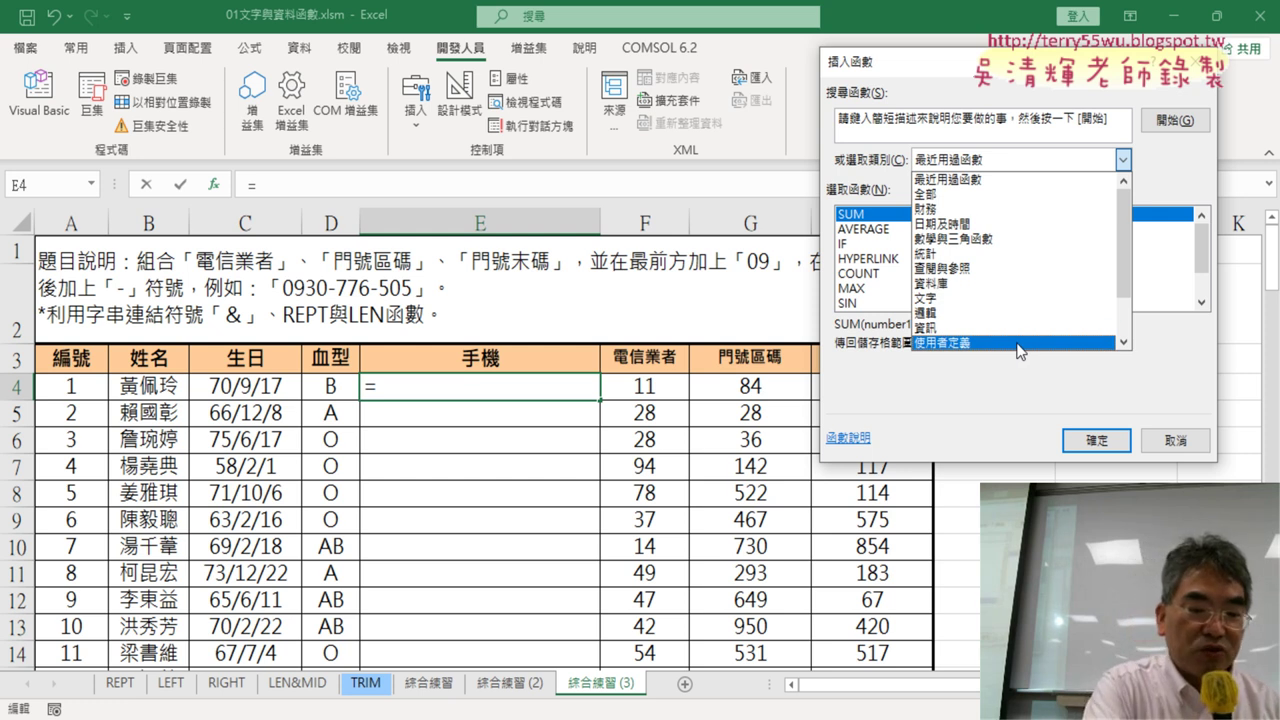
pyautogui.moveTo(978, 362)
pyautogui.mouseDown()
pyautogui.moveTo(912, 354)
pyautogui.moveTo(980, 366)
pyautogui.mouseUp()
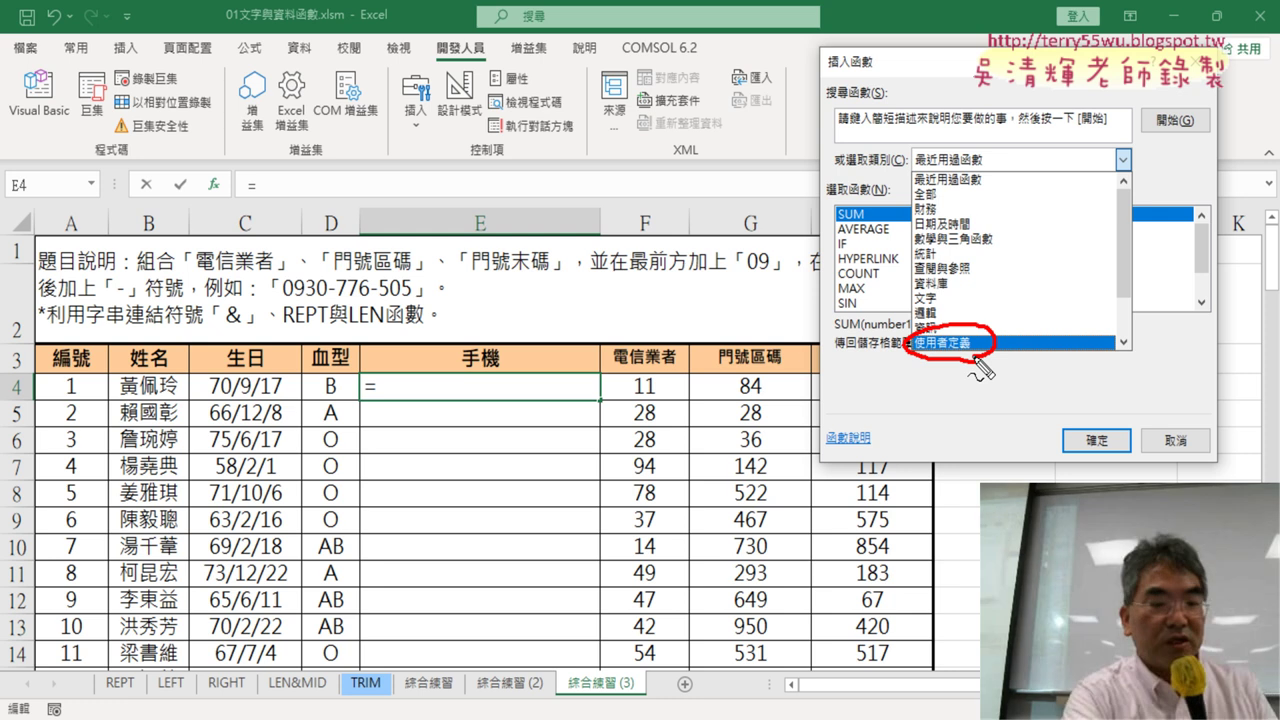
pyautogui.press('Escape')
# - Filter to 使用者定義 functions, pick FormatCode, then cancel the unfinished entry
pyautogui.click(1025, 165)
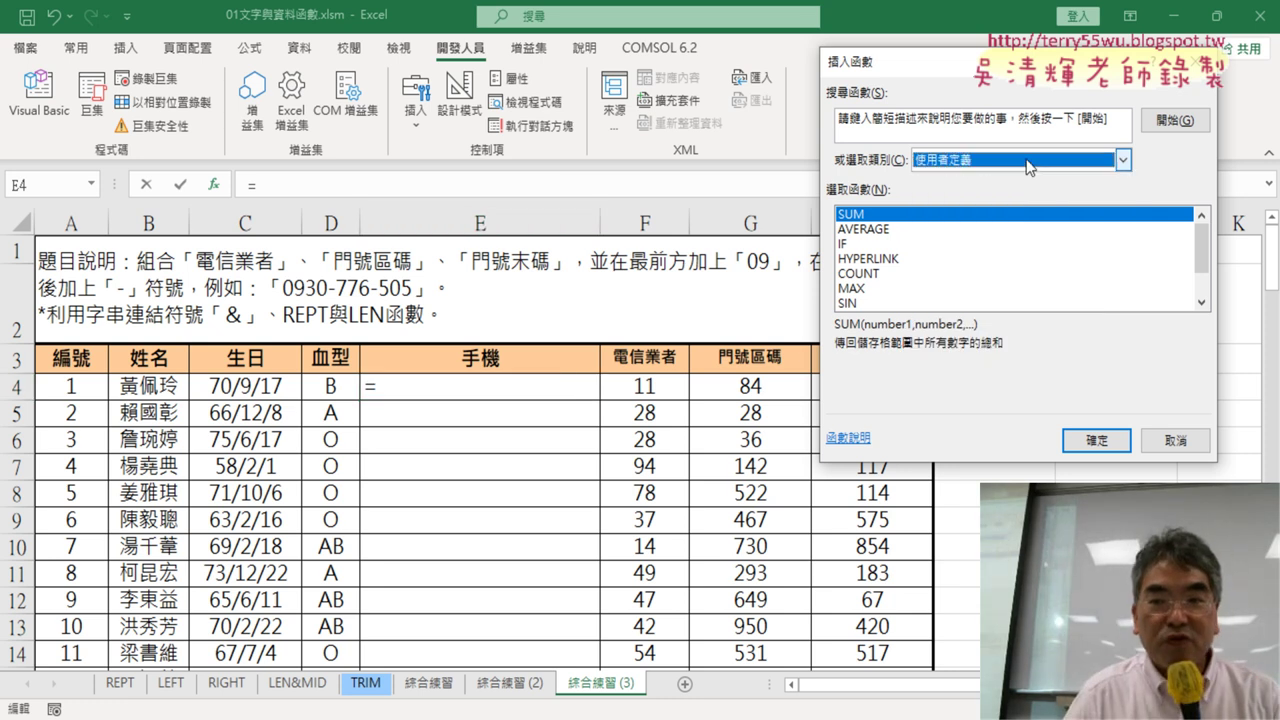
pyautogui.click(967, 345)
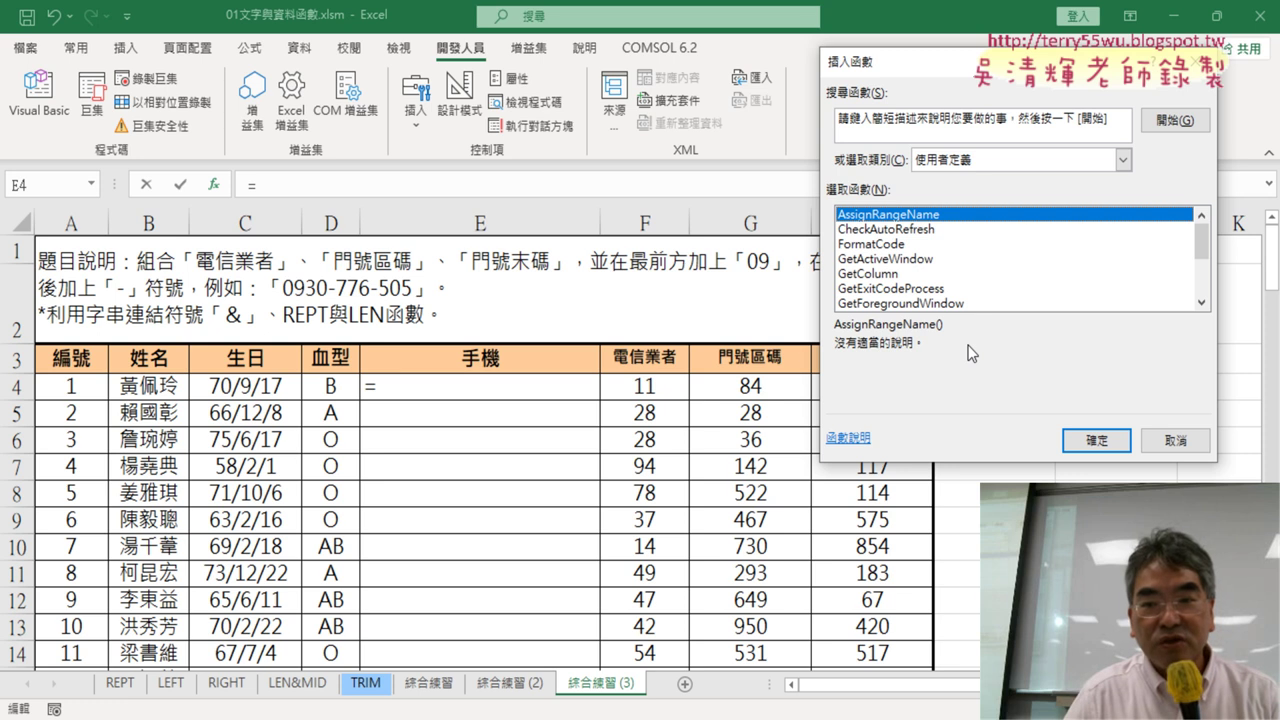
pyautogui.click(892, 244)
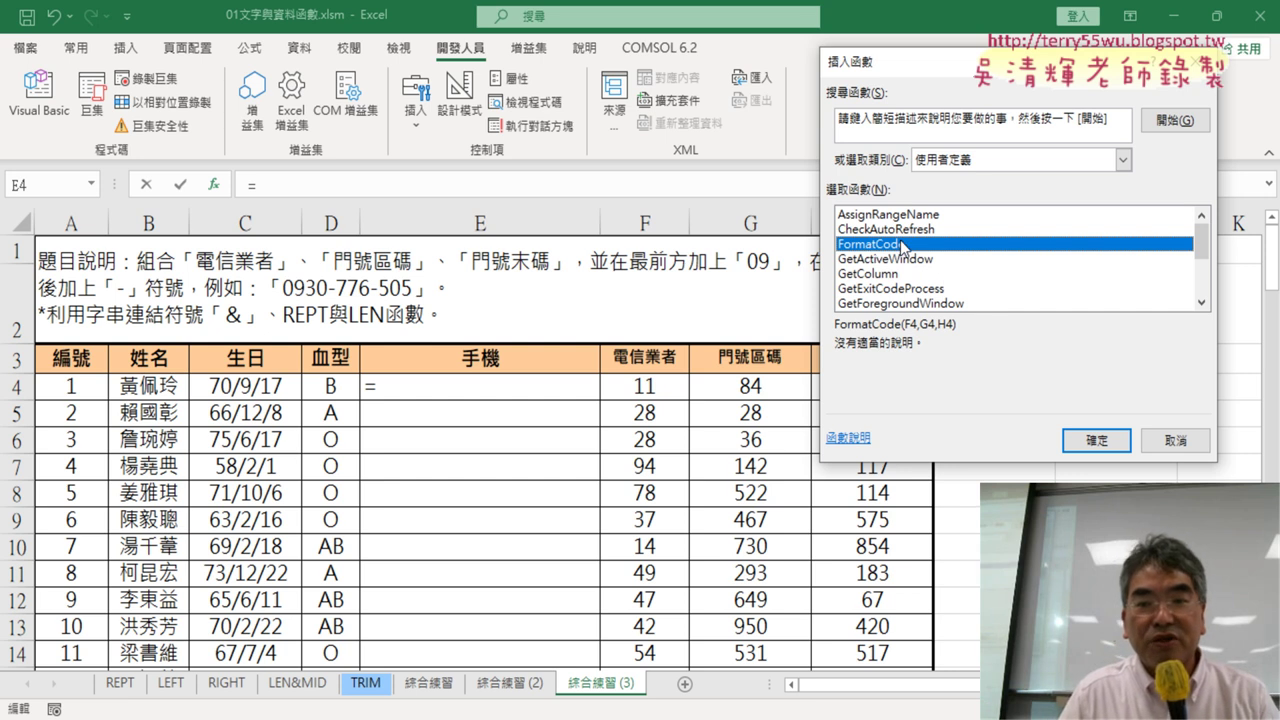
pyautogui.click(1096, 440)
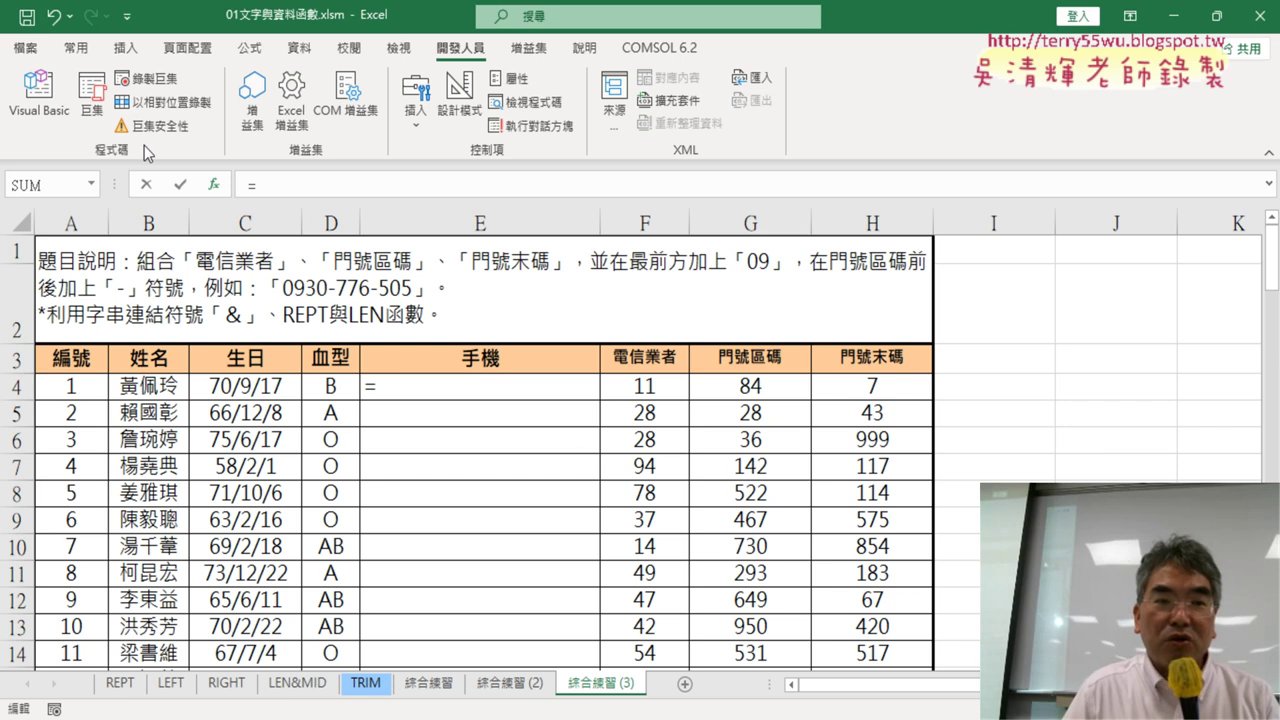
pyautogui.moveTo(570, 715)
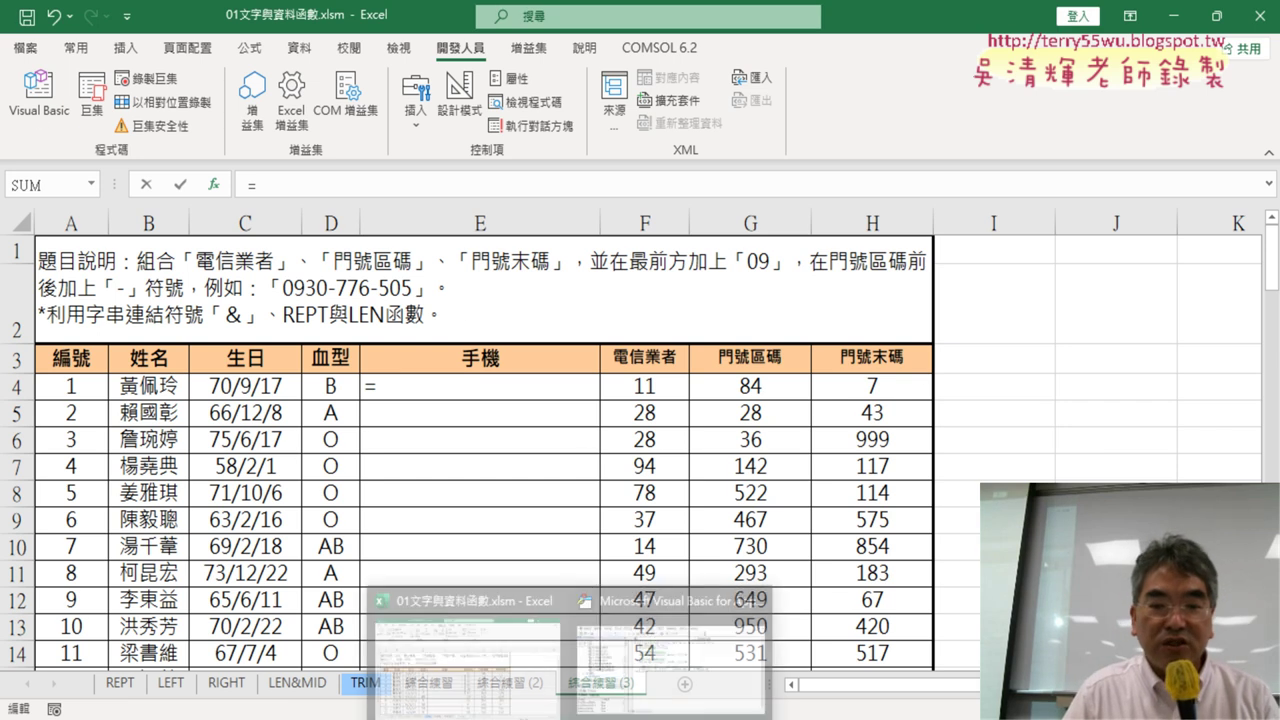
pyautogui.click(665, 677)
pyautogui.click(1193, 397)
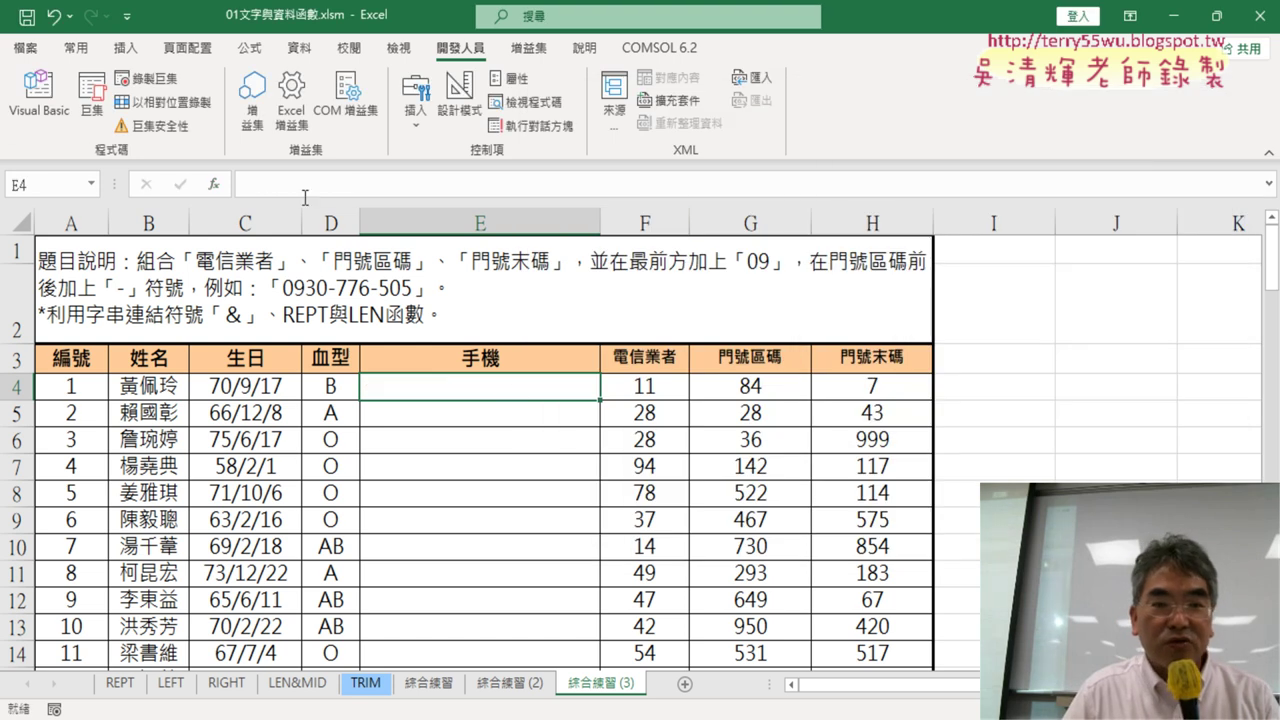
# - Enter =FormatCode(F4,G4,H4) in E4 and fill it down the 手機 column
pyautogui.click(905, 245)
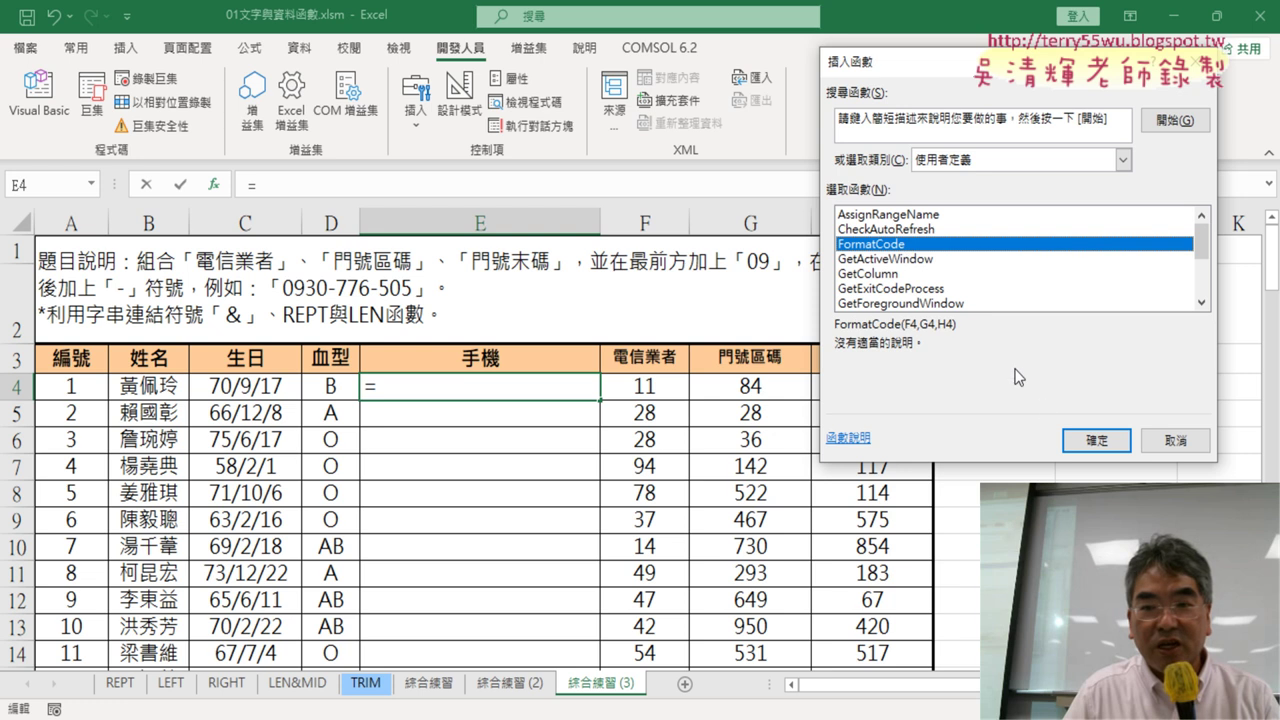
pyautogui.click(1097, 440)
pyautogui.moveTo(899, 112); pyautogui.dragTo(510, 430)
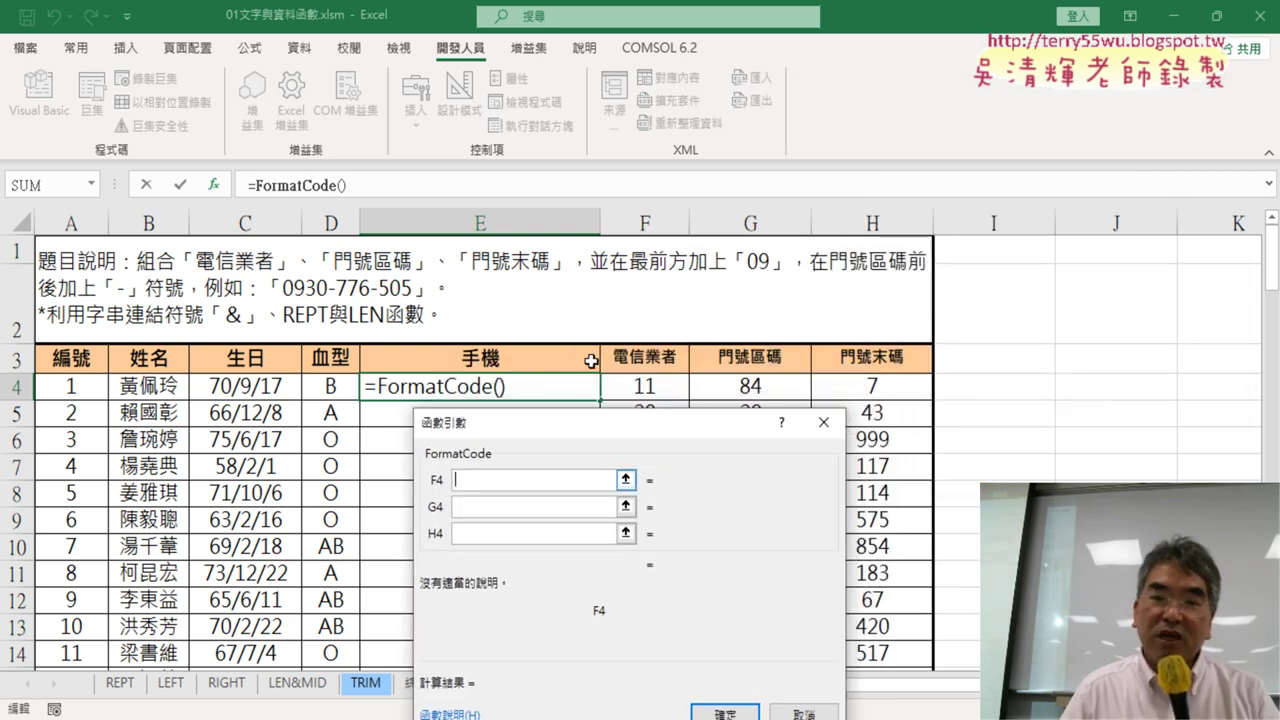
pyautogui.click(655, 388)
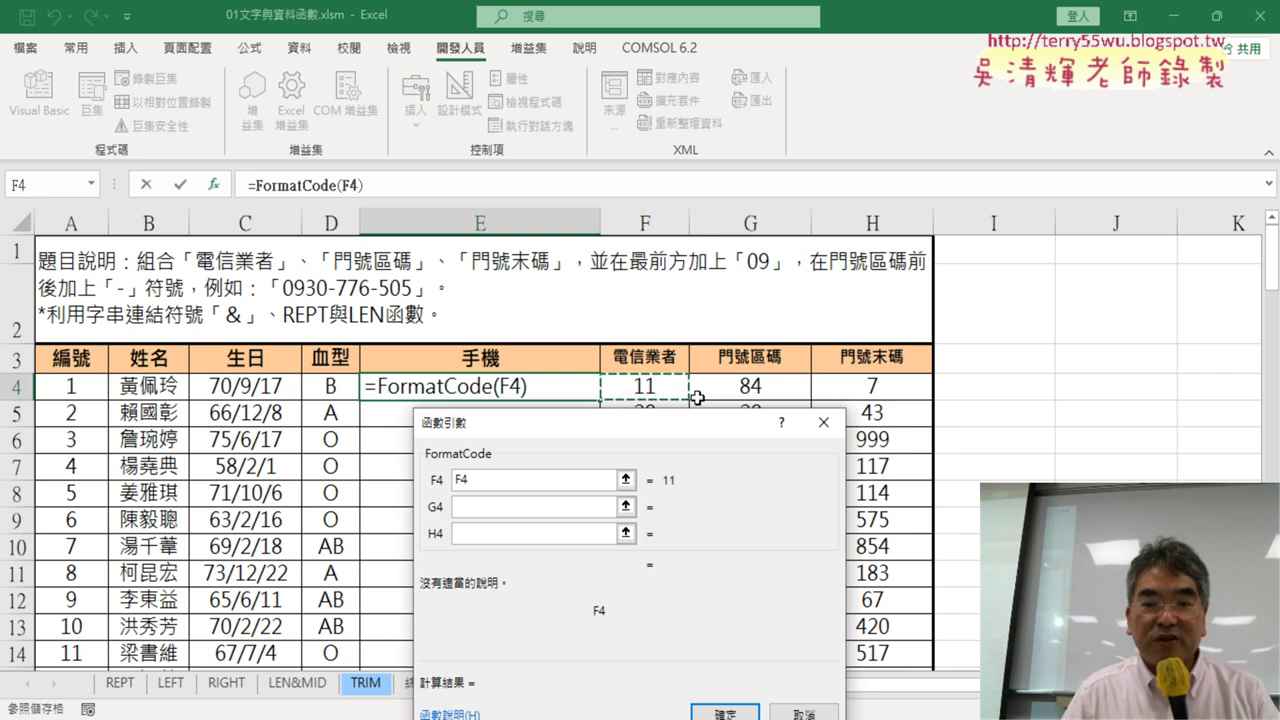
pyautogui.click(511, 507)
pyautogui.click(741, 392)
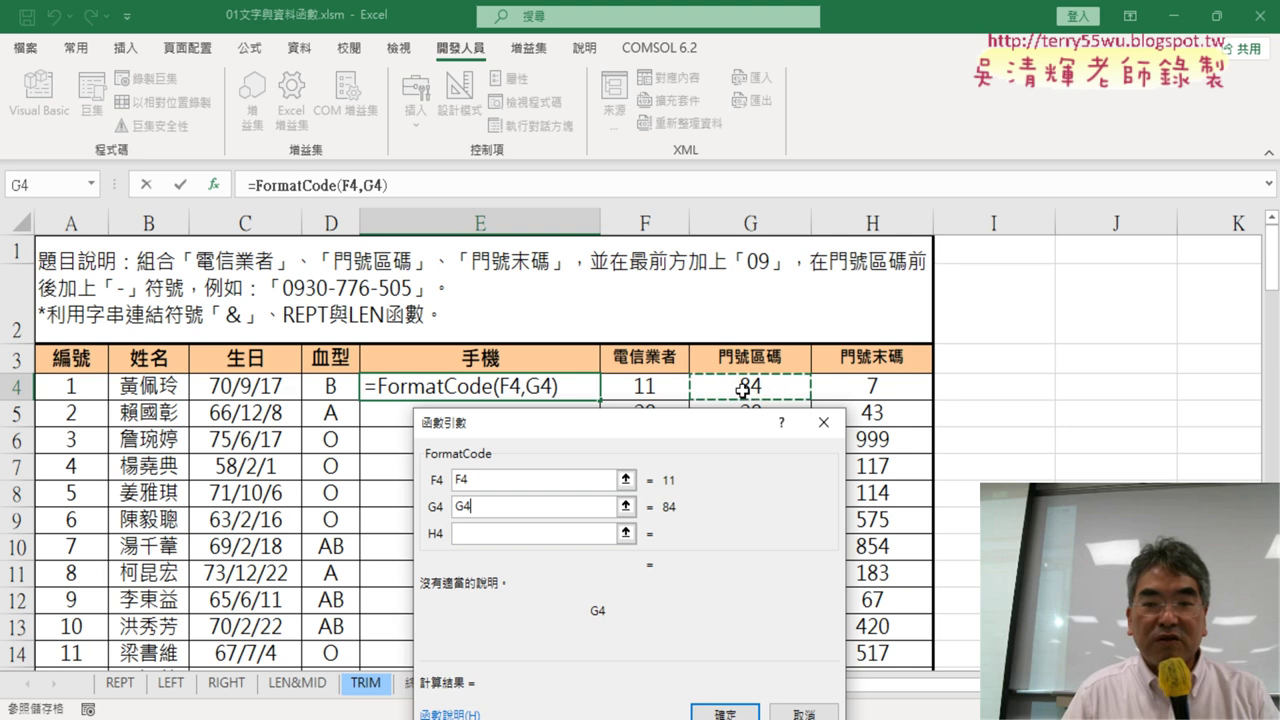
pyautogui.click(492, 536)
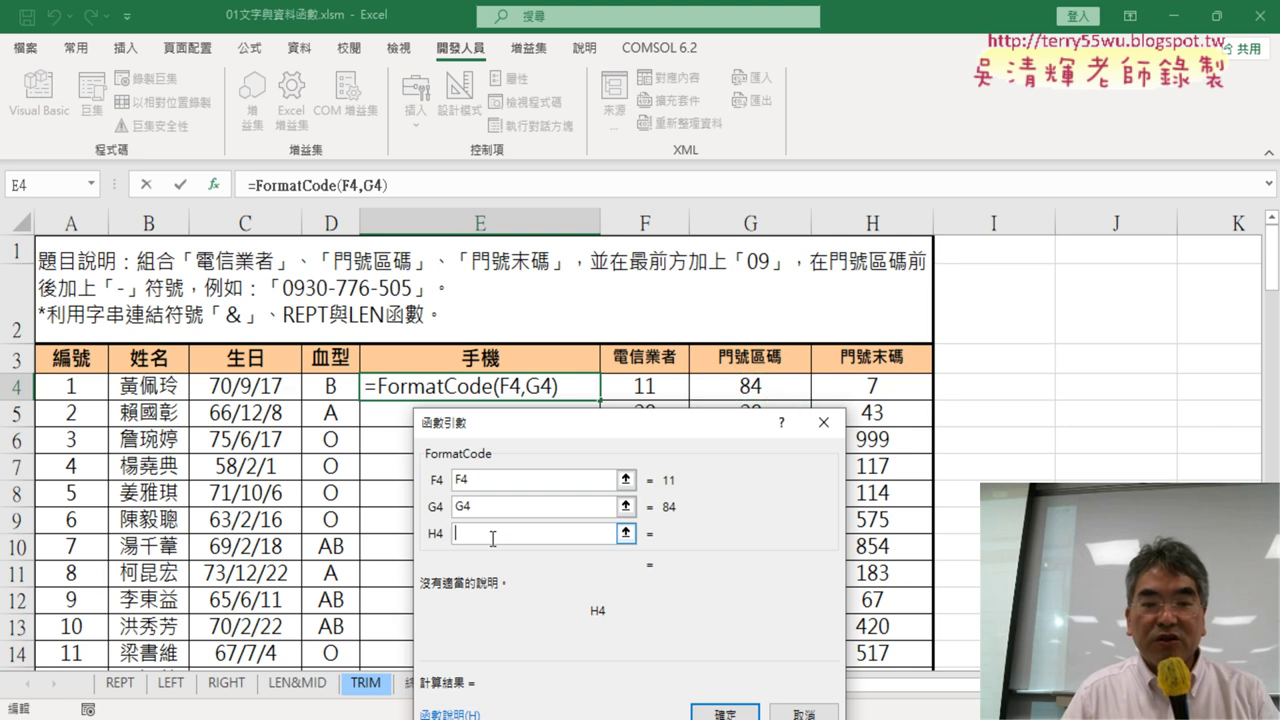
pyautogui.click(870, 382)
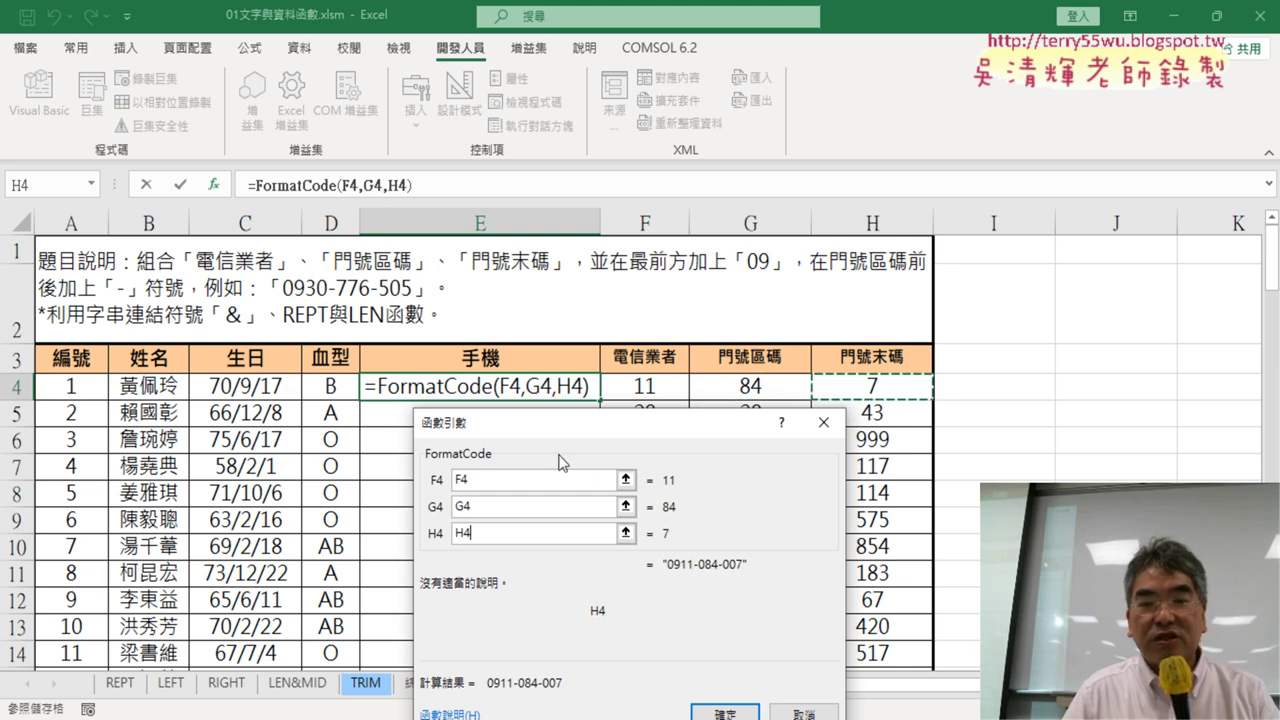
pyautogui.moveTo(629, 425); pyautogui.dragTo(1126, 314)
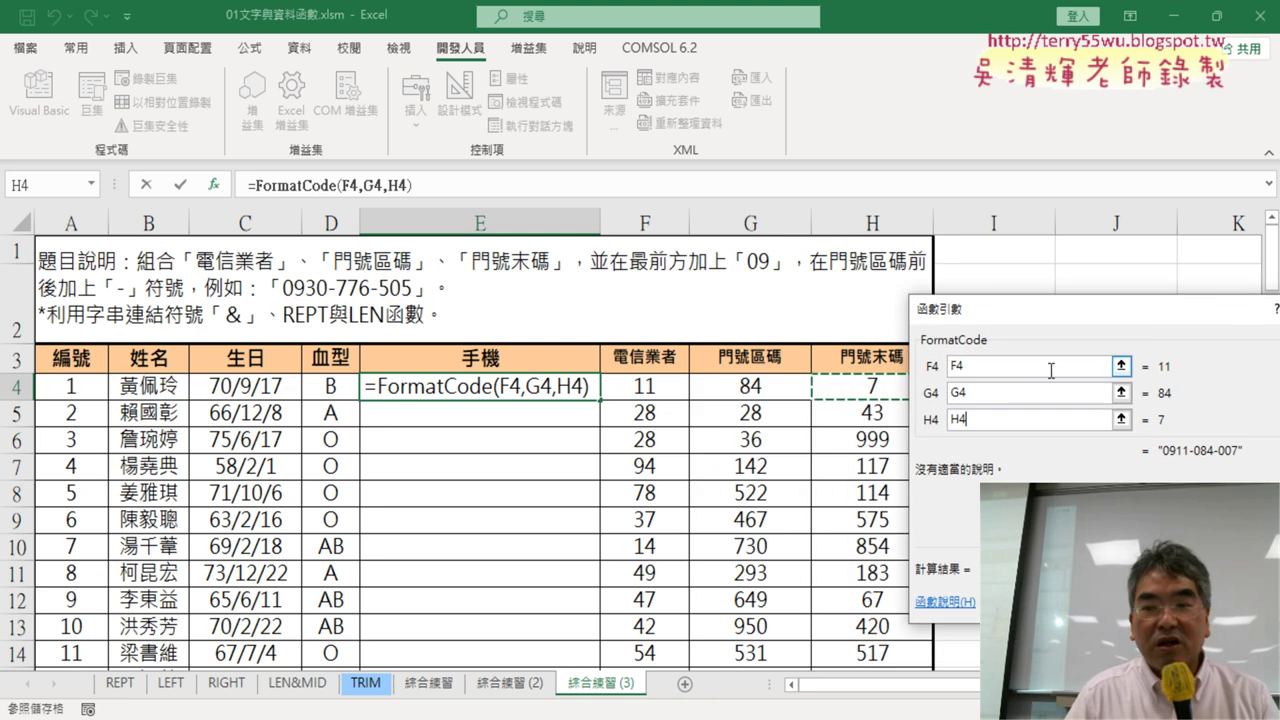
pyautogui.press('Return')
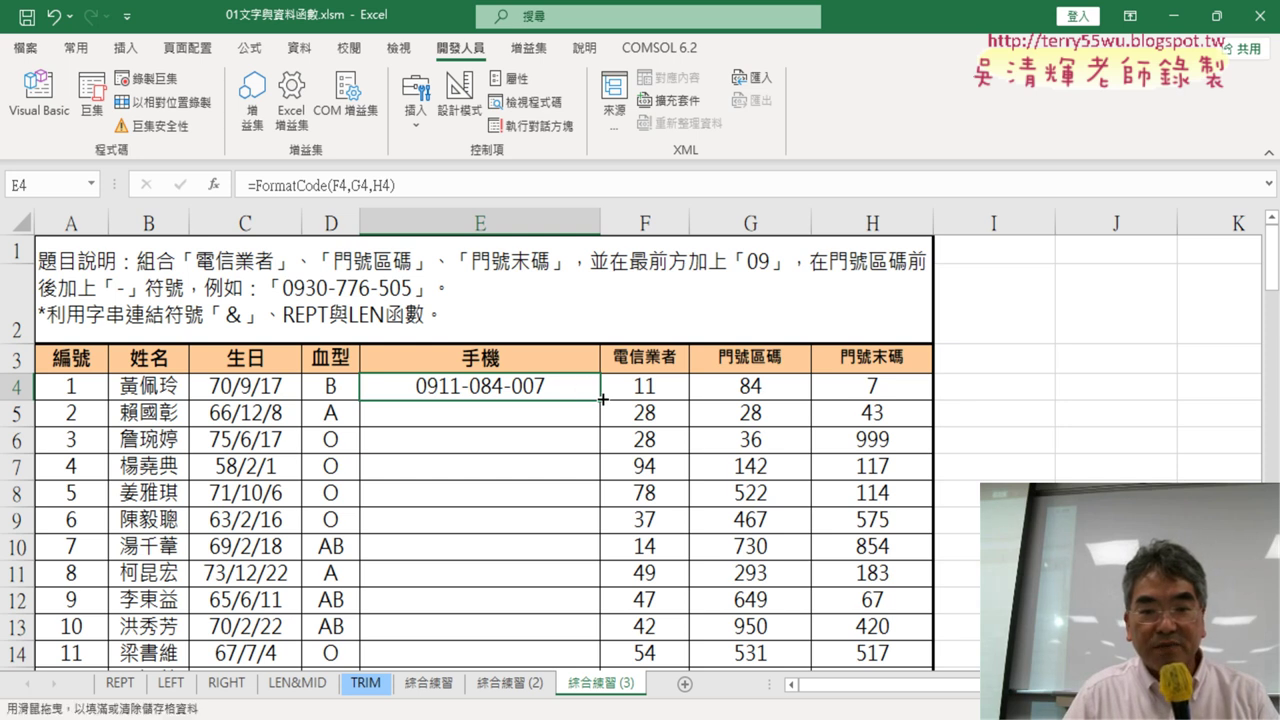
pyautogui.doubleClick(601, 399)
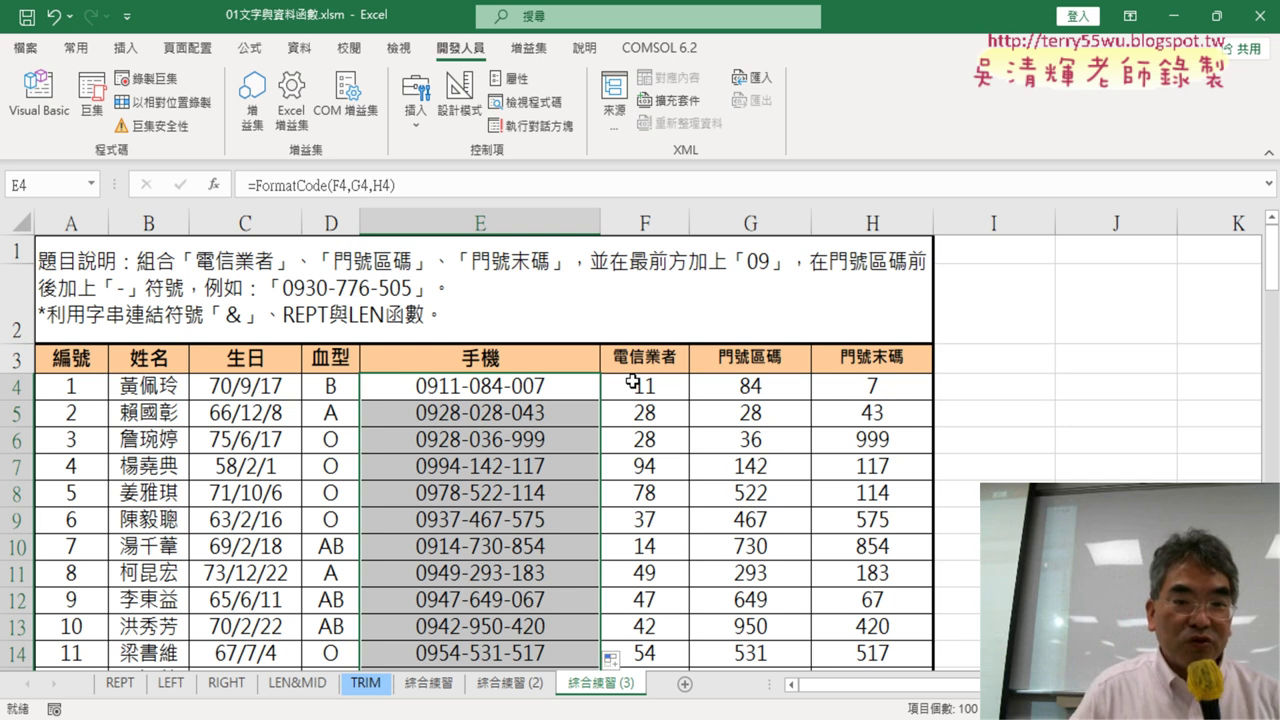
pyautogui.click(530, 384)
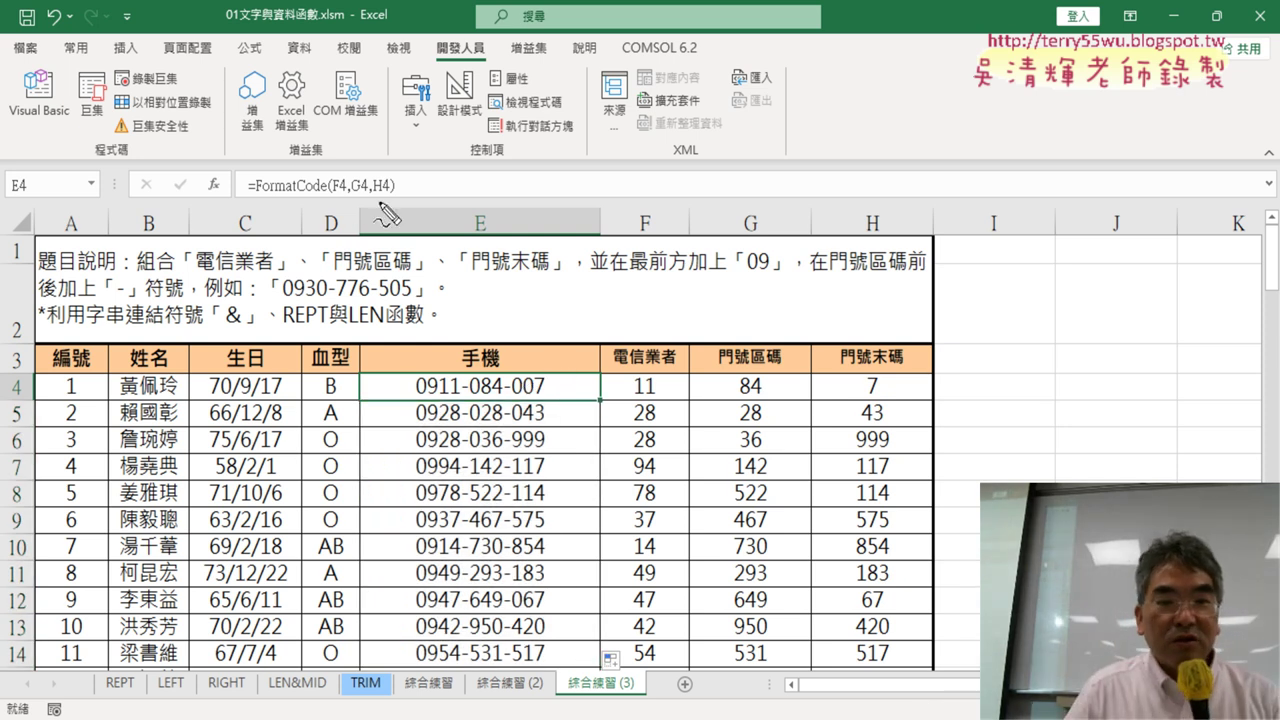
pyautogui.moveTo(398, 203)
pyautogui.mouseDown()
pyautogui.moveTo(412, 182)
pyautogui.moveTo(422, 192)
pyautogui.mouseUp()
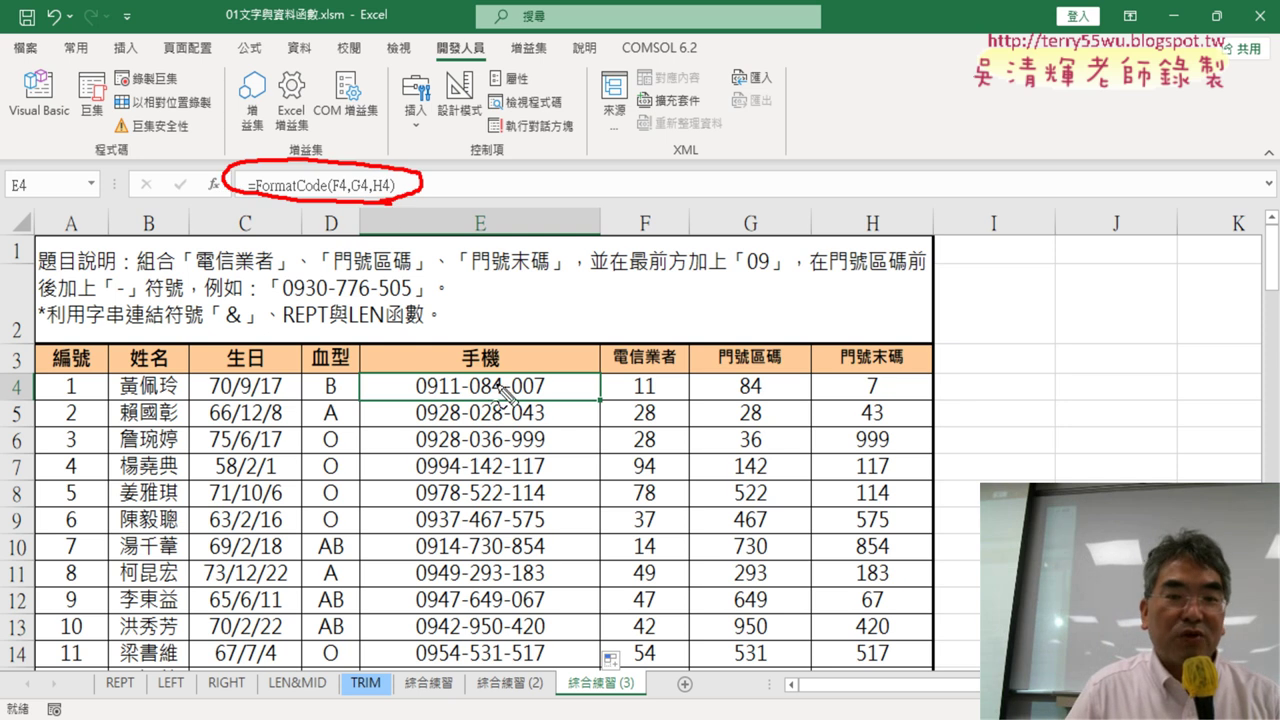
pyautogui.moveTo(515, 398)
pyautogui.mouseDown()
pyautogui.moveTo(525, 405)
pyautogui.moveTo(381, 207)
pyautogui.moveTo(392, 232)
pyautogui.mouseUp()
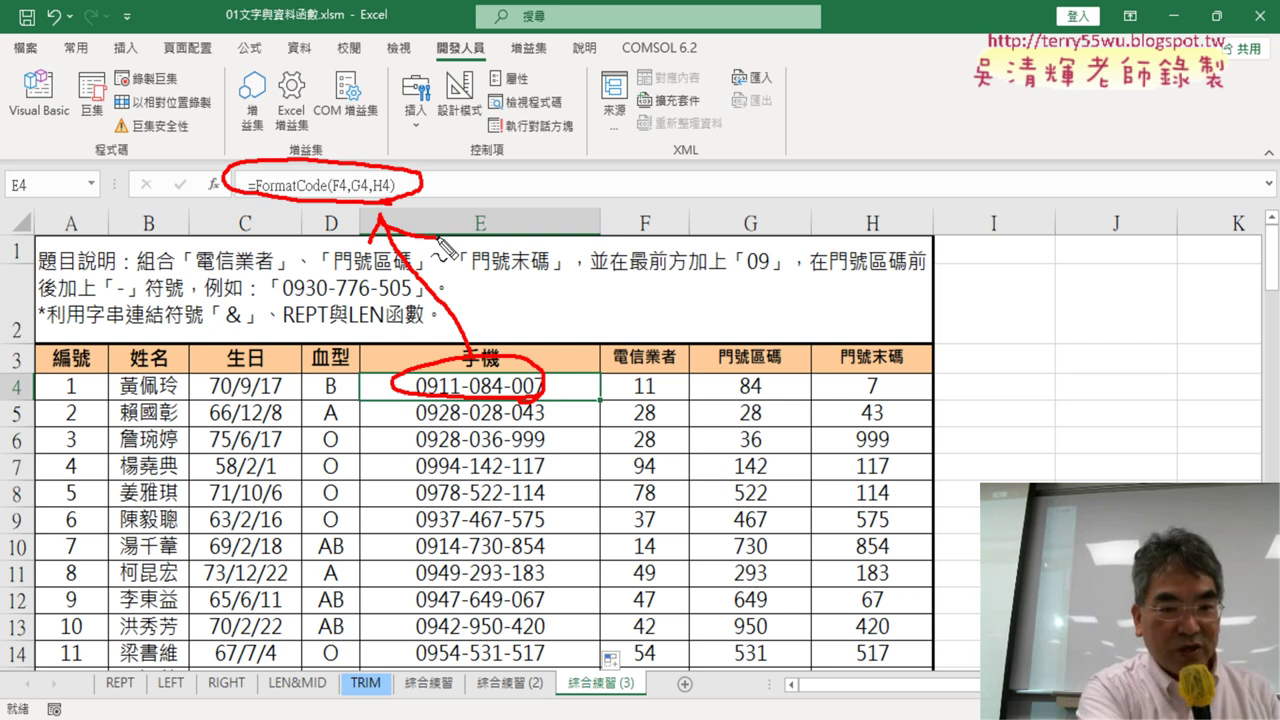
pyautogui.press('Escape')
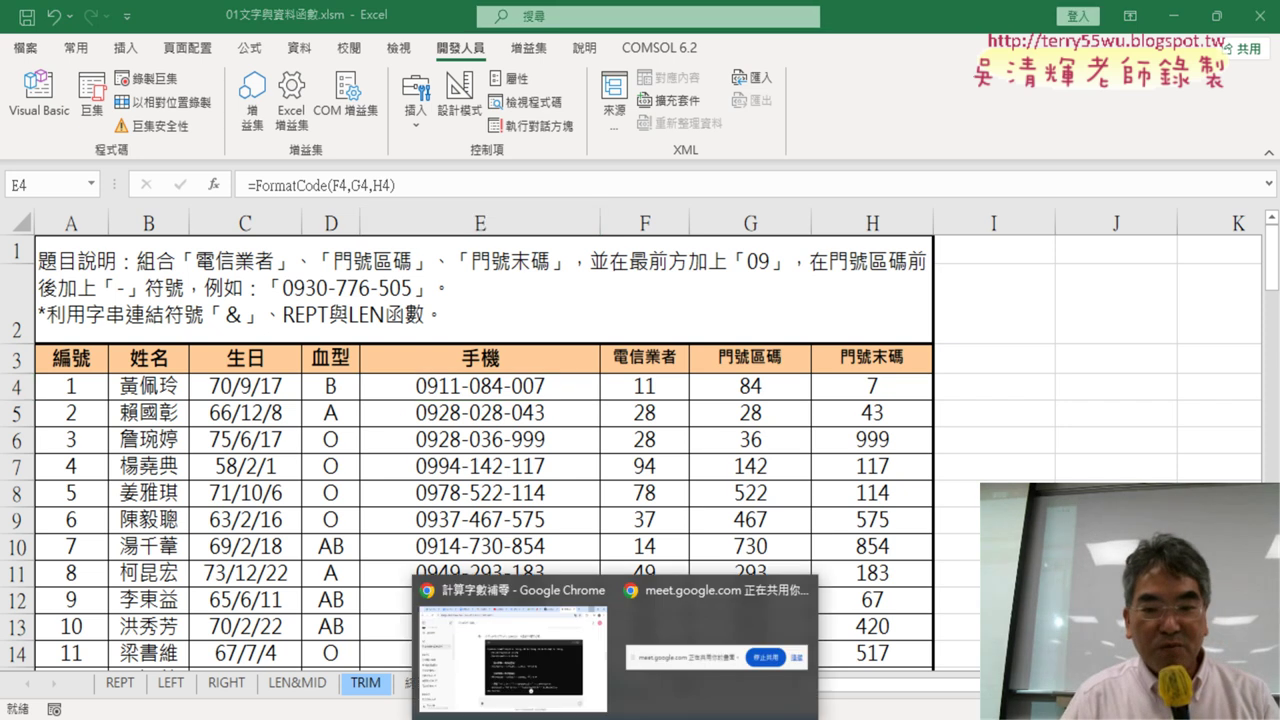
# - Scroll back to the ChatGPT VBA Function request, then move to the Google Docs notes
pyautogui.click(561, 662)
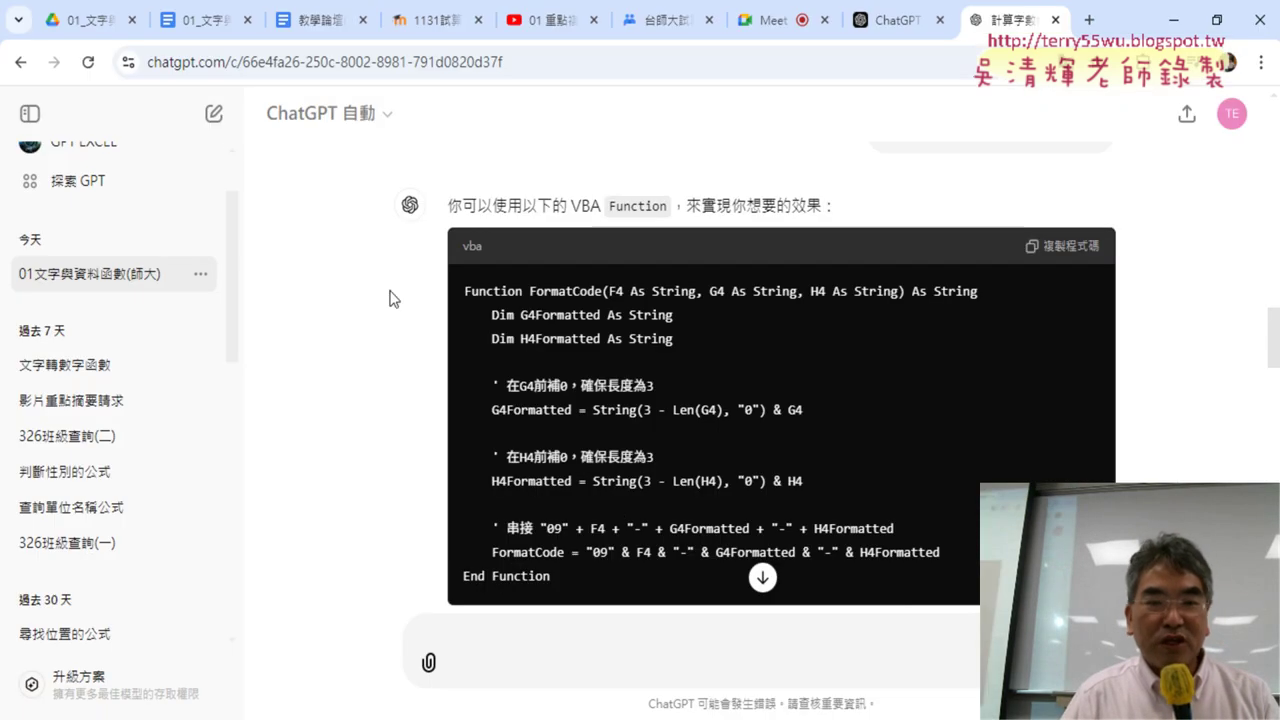
pyautogui.scroll(1, 1143, 322)
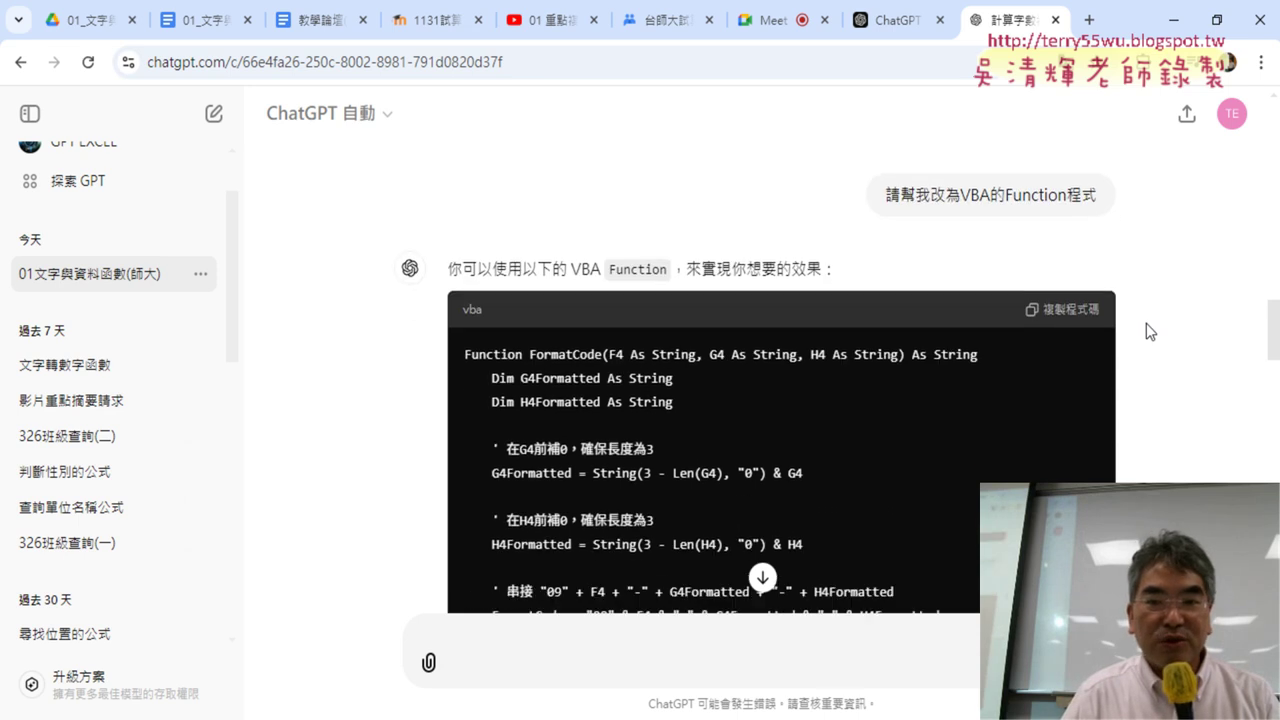
pyautogui.scroll(1, 1146, 323)
pyautogui.click(189, 24)
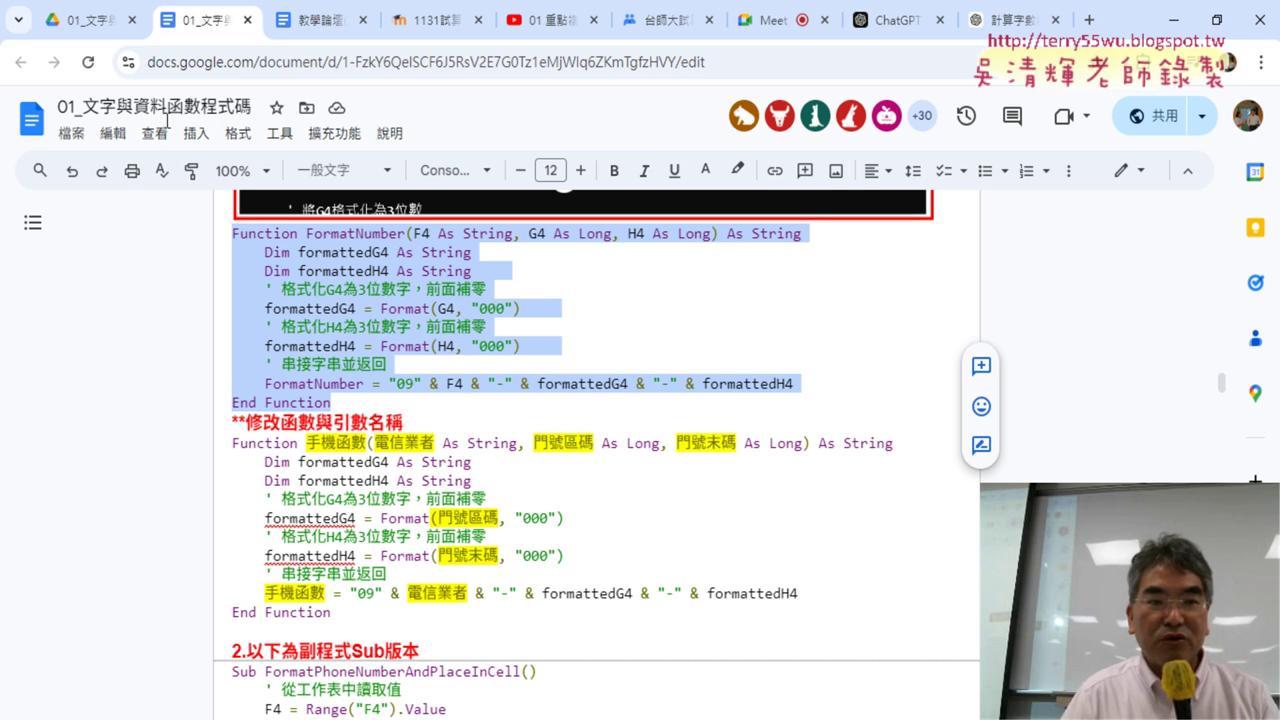
# - Open 01_文字與資料函數程式碼 from Google Drive and select the FormatNumber function code
pyautogui.click(84, 24)
pyautogui.click(440, 187)
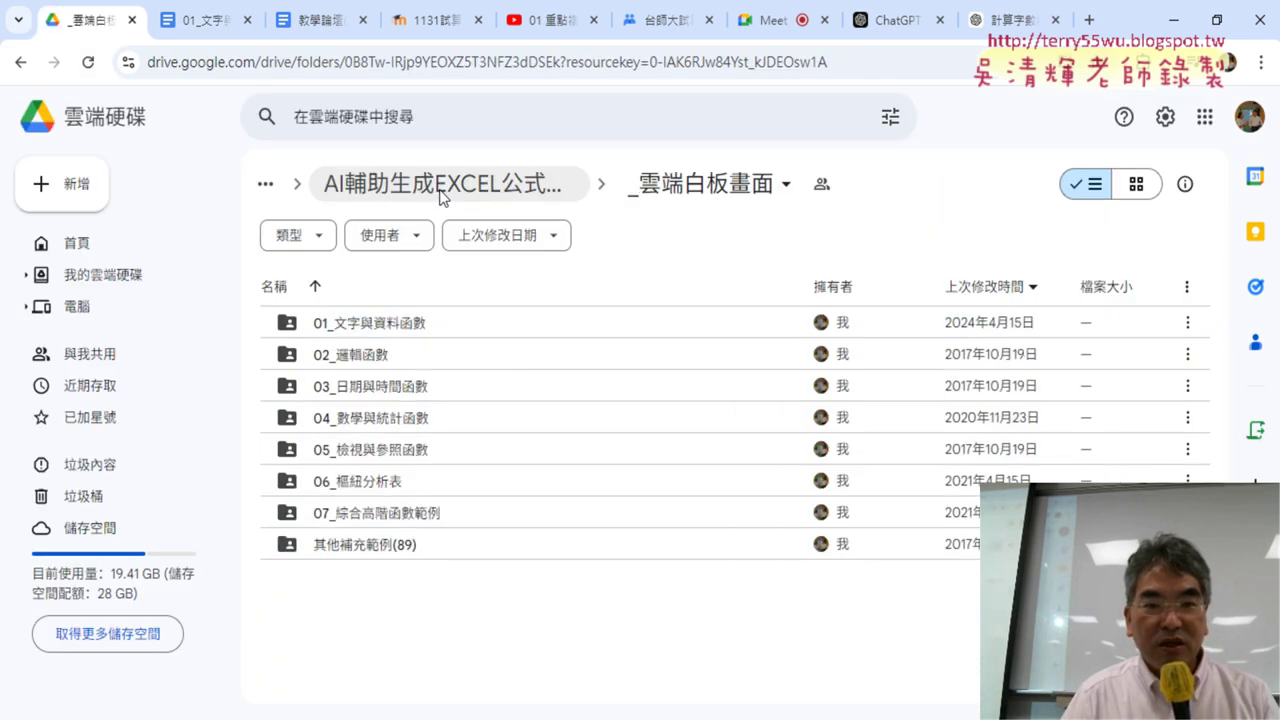
pyautogui.doubleClick(420, 323)
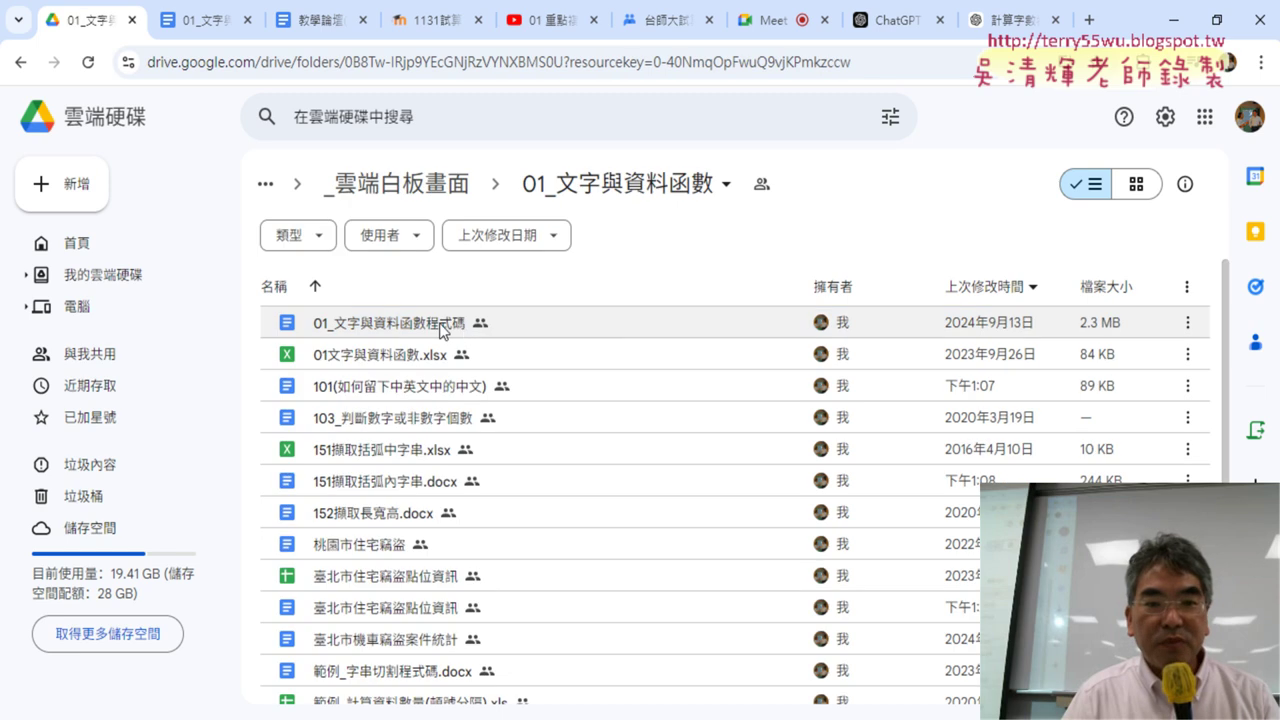
pyautogui.doubleClick(446, 322)
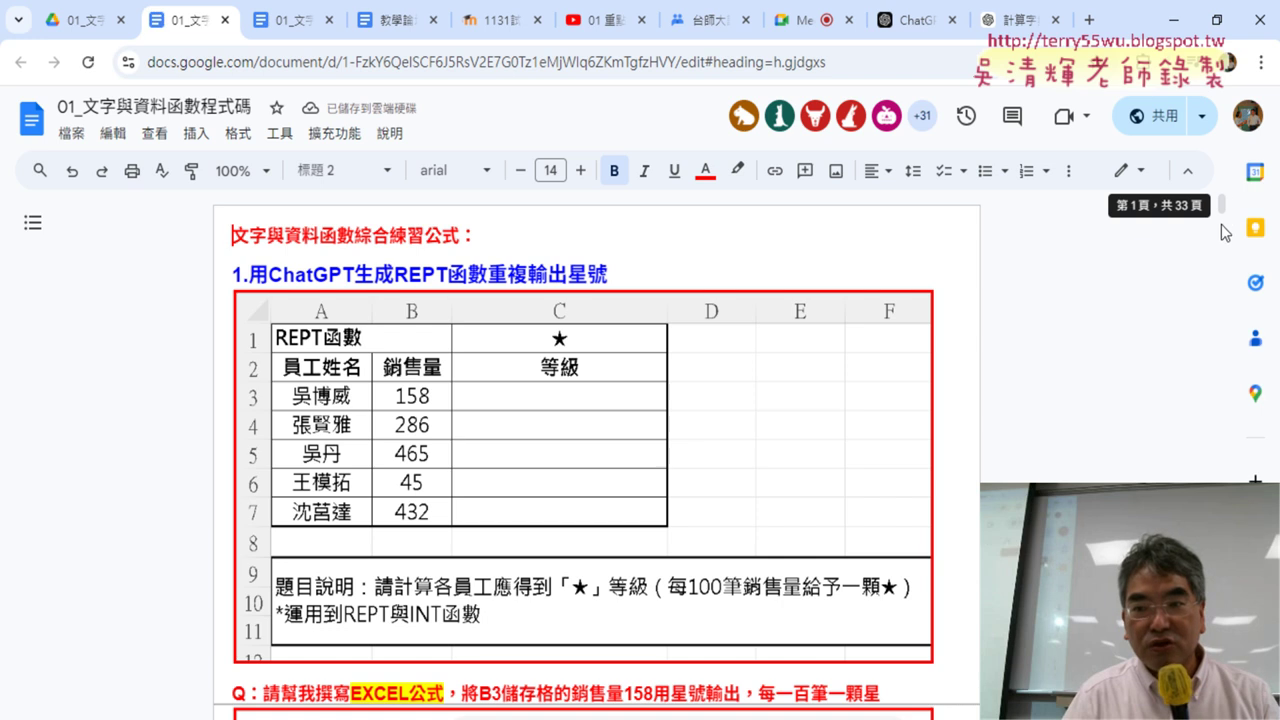
pyautogui.moveTo(1221, 224); pyautogui.dragTo(1221, 388)
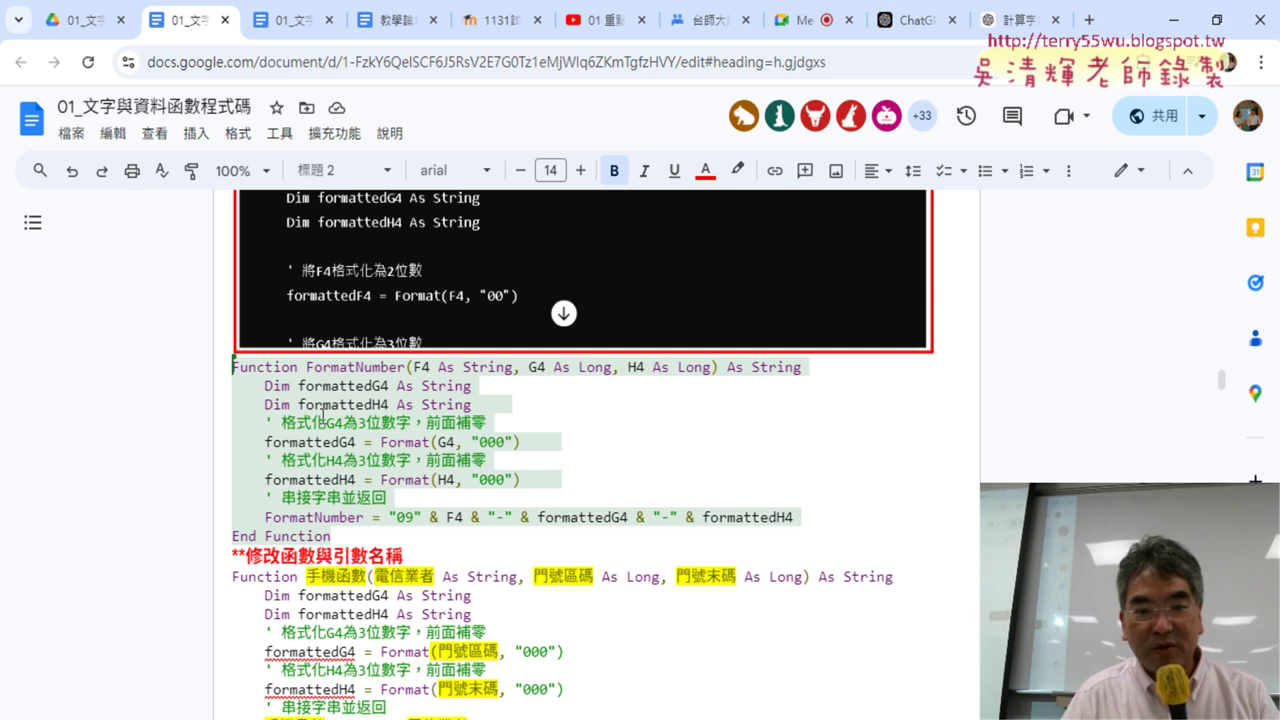
pyautogui.moveTo(232, 367); pyautogui.dragTo(358, 536)
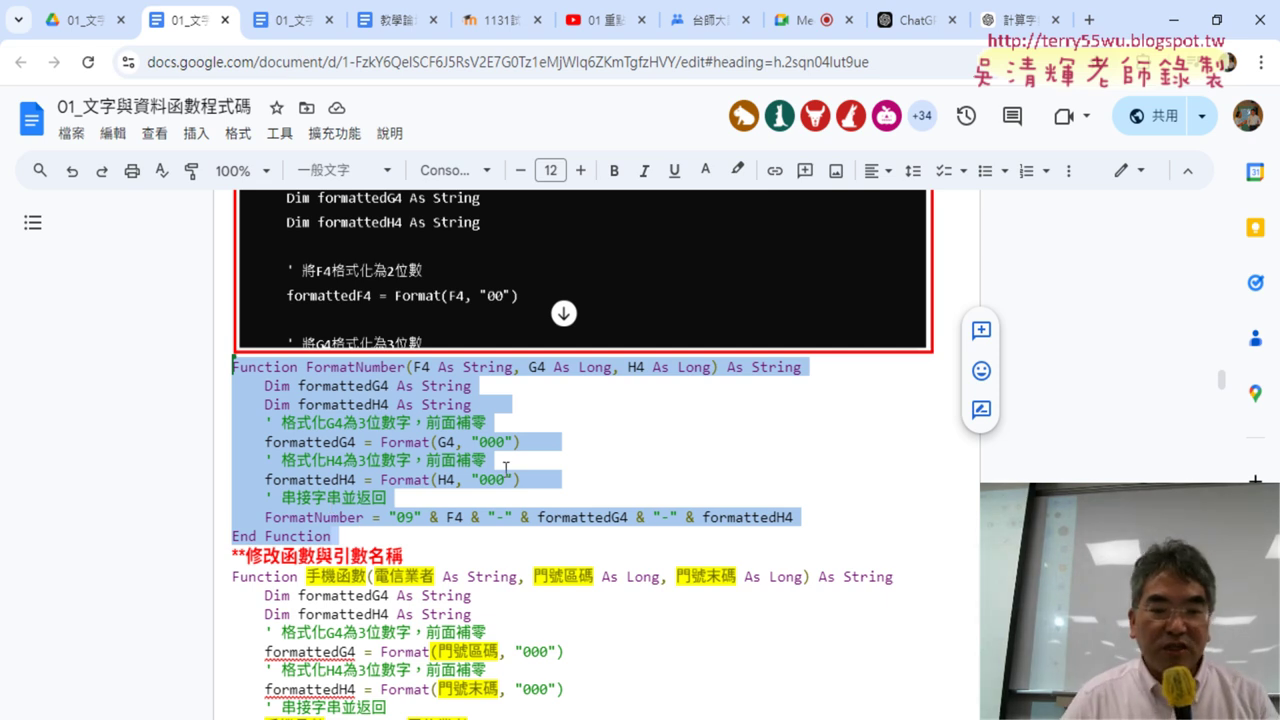
# - Arrange the VBA editor and remove the old Module1 without exporting it
pyautogui.moveTo(575, 712)
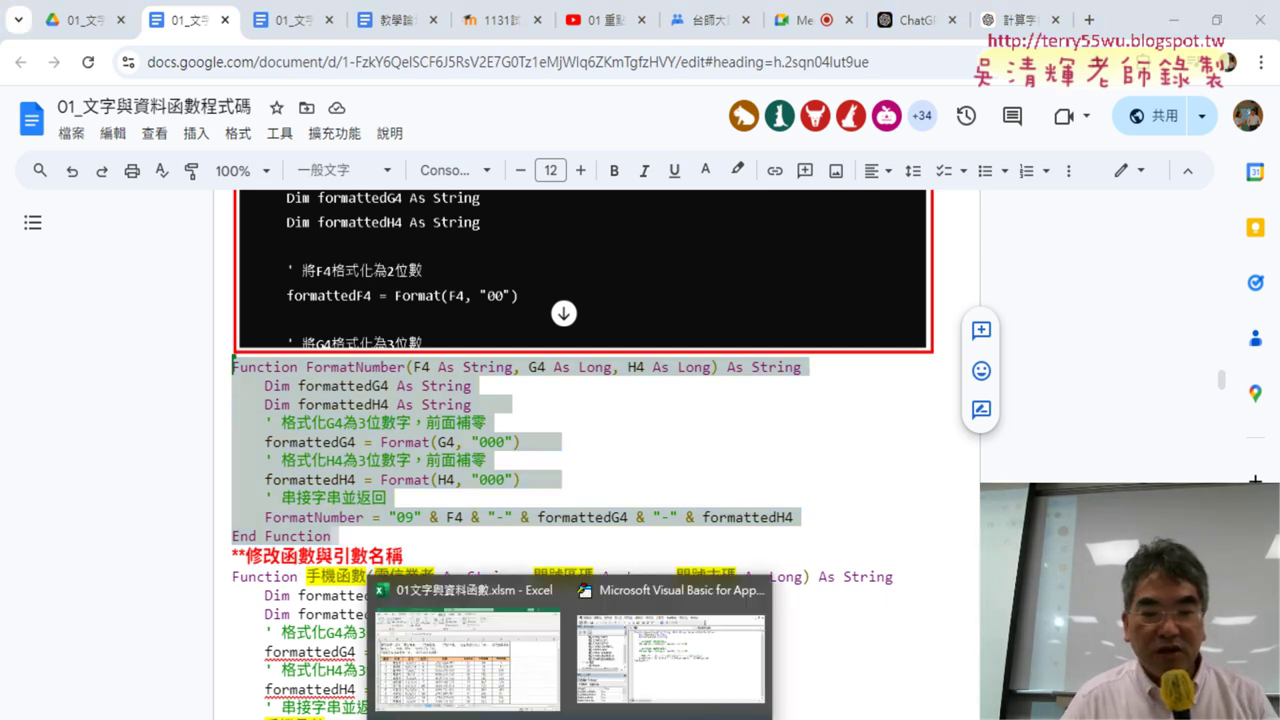
pyautogui.click(632, 683)
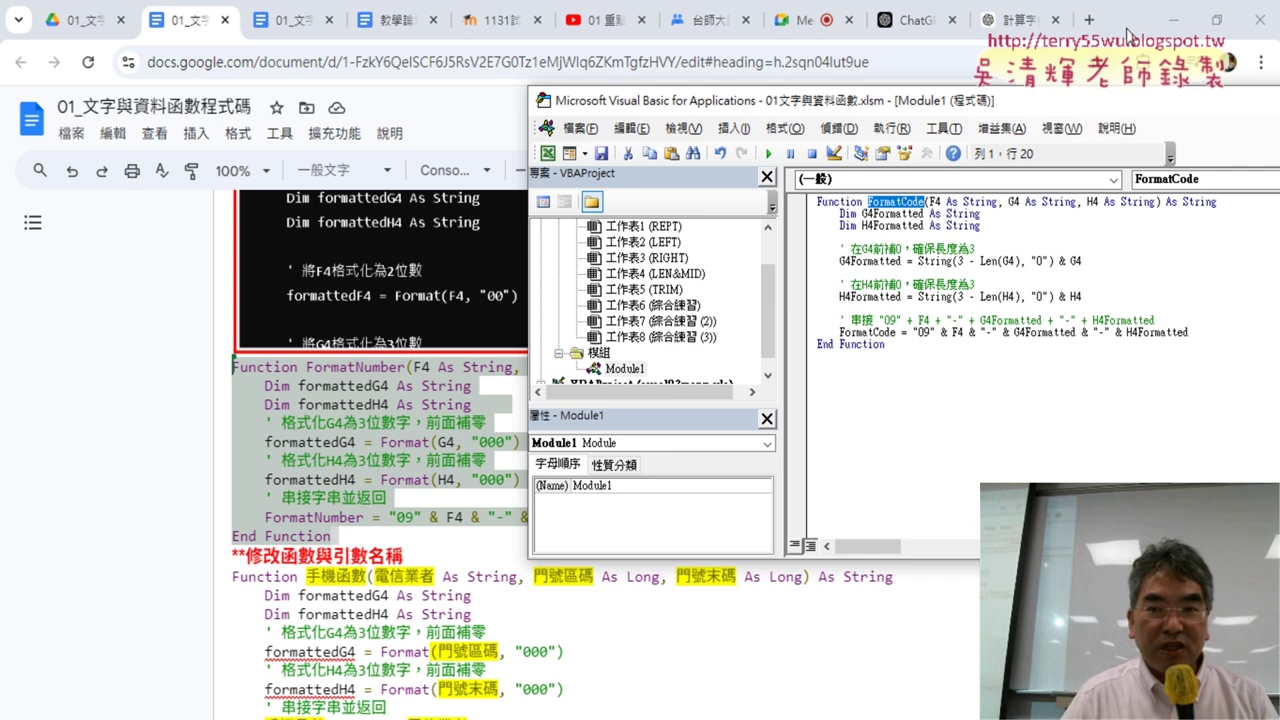
pyautogui.click(1172, 20)
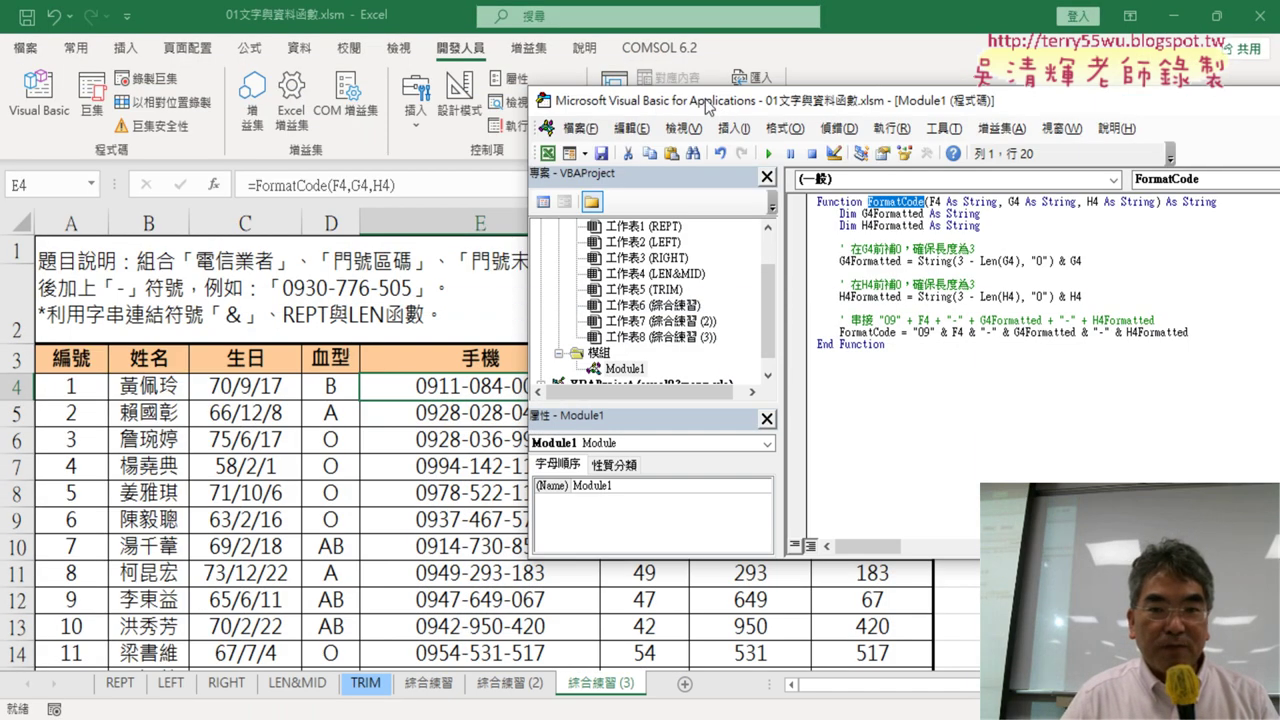
pyautogui.moveTo(706, 106); pyautogui.dragTo(398, 119)
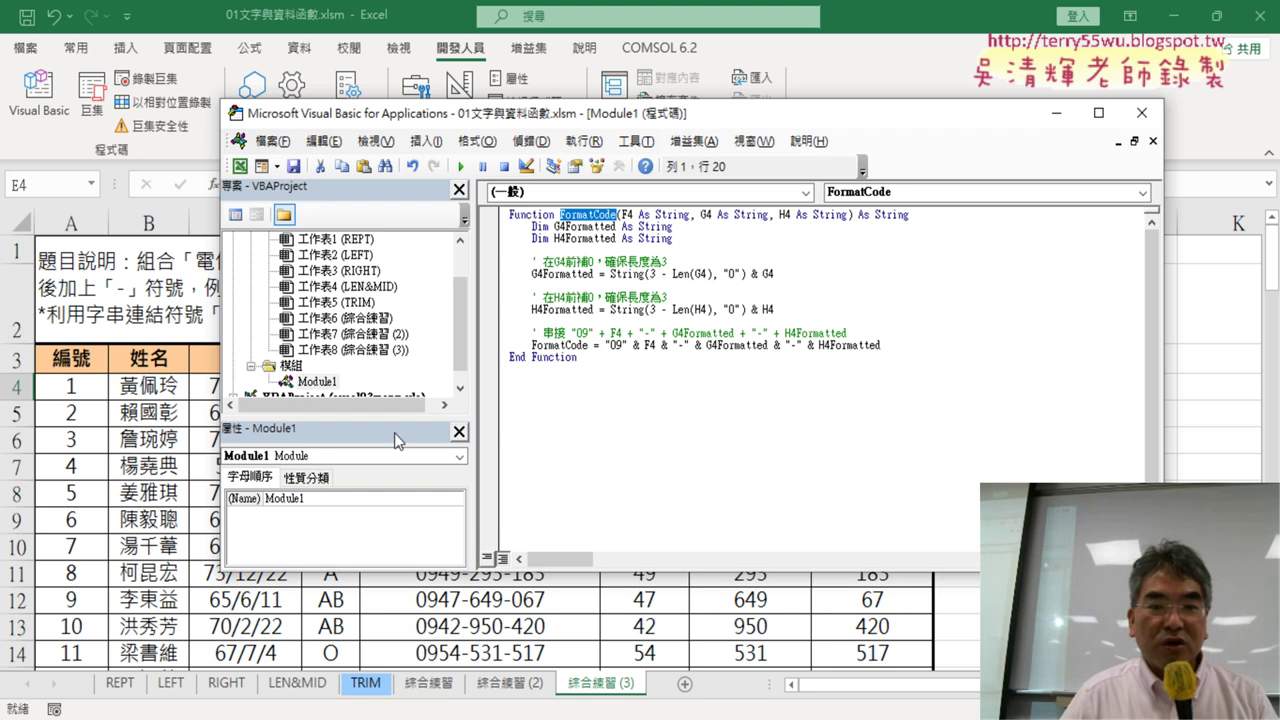
pyautogui.moveTo(375, 416); pyautogui.dragTo(375, 461)
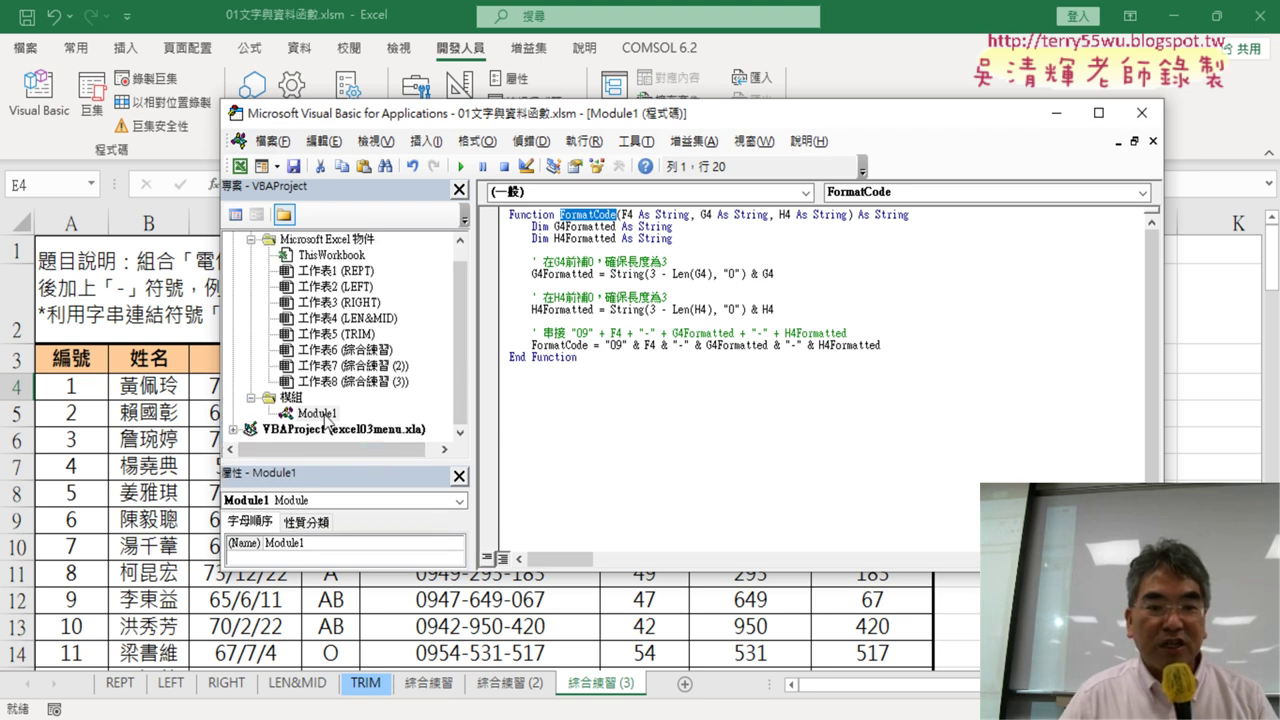
pyautogui.rightClick(325, 418)
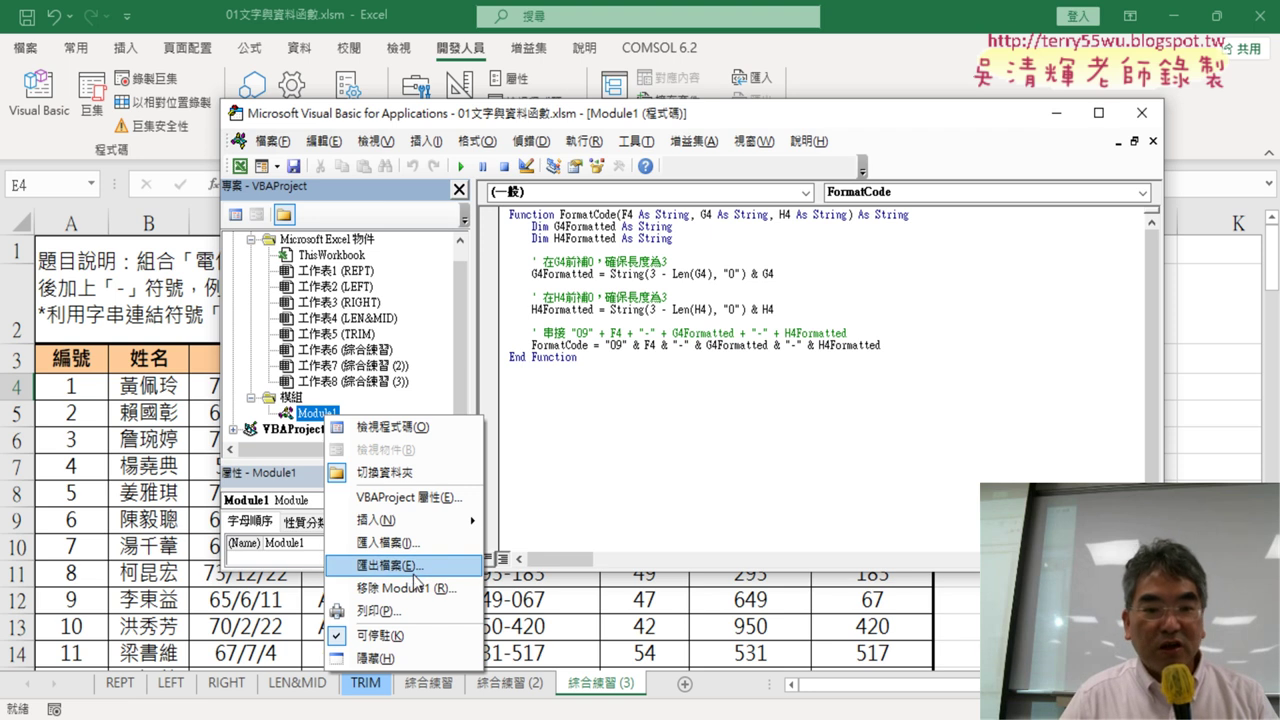
pyautogui.click(408, 588)
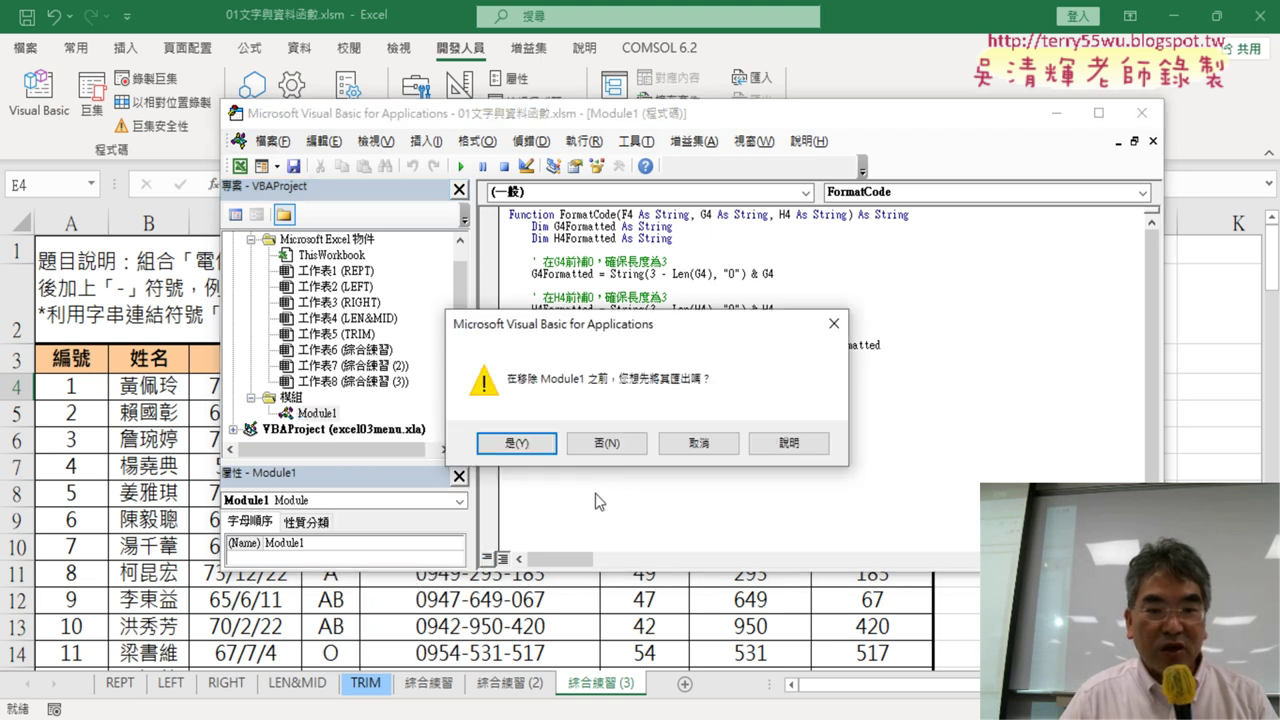
pyautogui.click(605, 444)
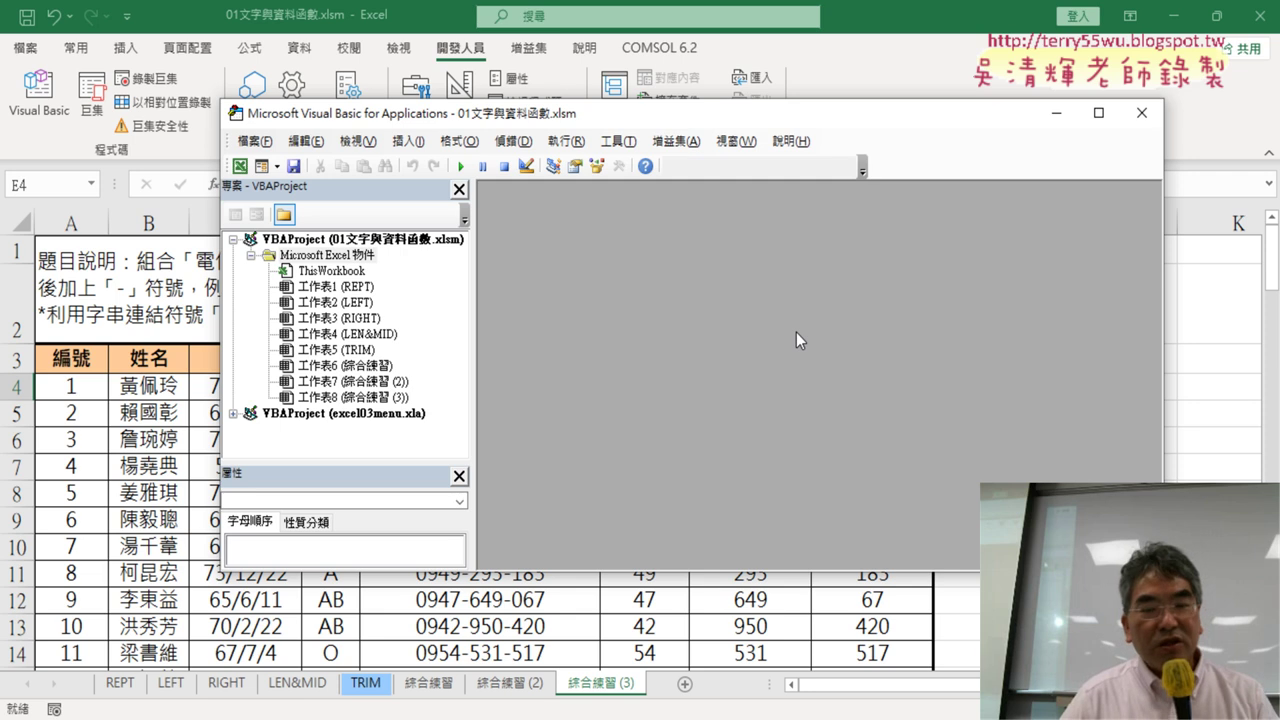
# - Insert a fresh module, paste the FormatCode function, and return to Excel
pyautogui.rightClick(362, 319)
pyautogui.moveTo(455, 432)
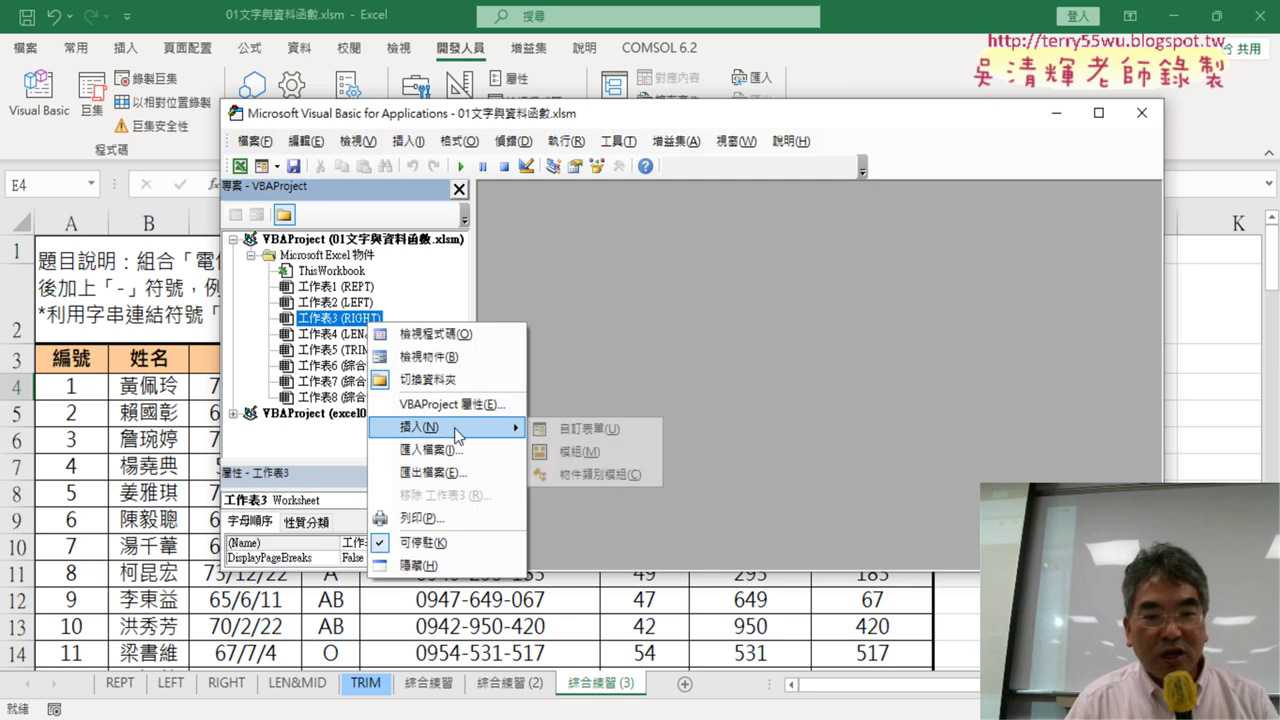
pyautogui.click(578, 451)
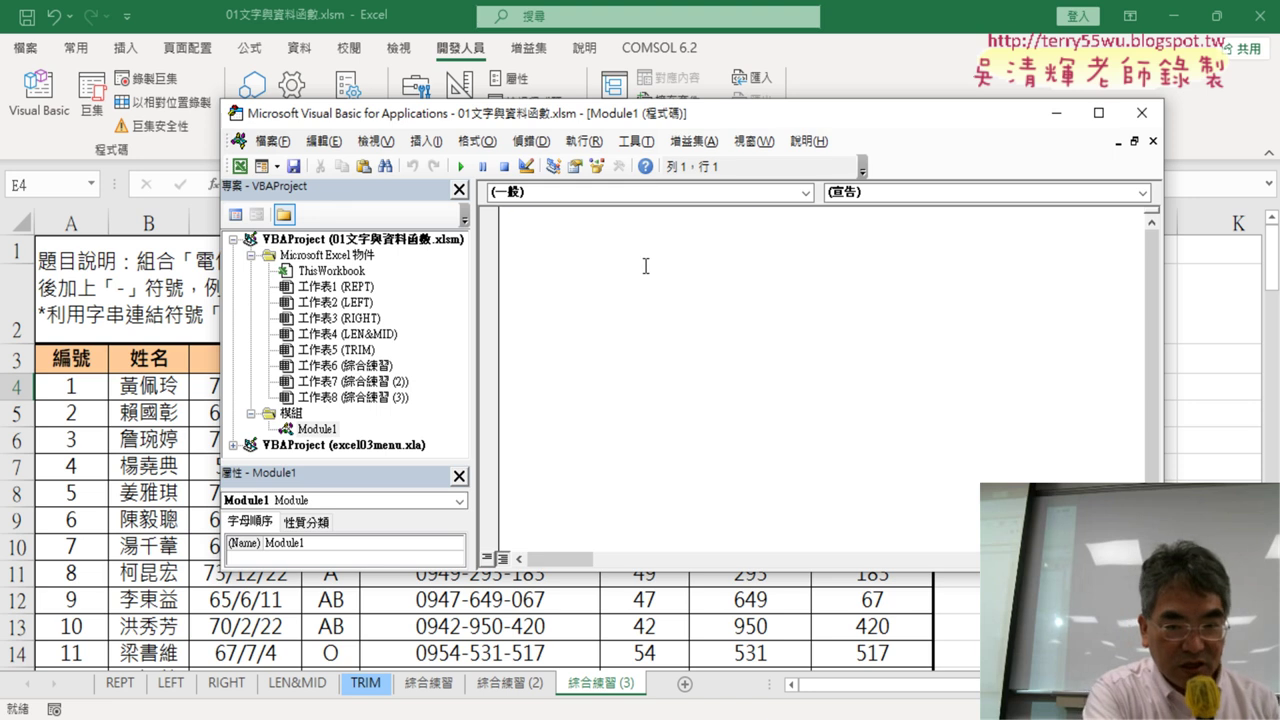
pyautogui.write('Function FormatCode(F4 As String, G4 As String, H4 As String) As String     Dim G4Formatted As String     Dim H4Formatted As String      \' 在G4前補0，確保長度為3     G4Formatted = String(3 - Len(G4), "0") & G4      \' 在H4前補0，確保長度為3     H4Formatted = String(3 - Len(H4), "0") & H4      \' 串接 "09" + F4 + "-" + G4Formatted + "-" + H4Formatted     FormatCode = "09" & F4 & "-" & G4Formatted & "-" & H4Formatted End Function')
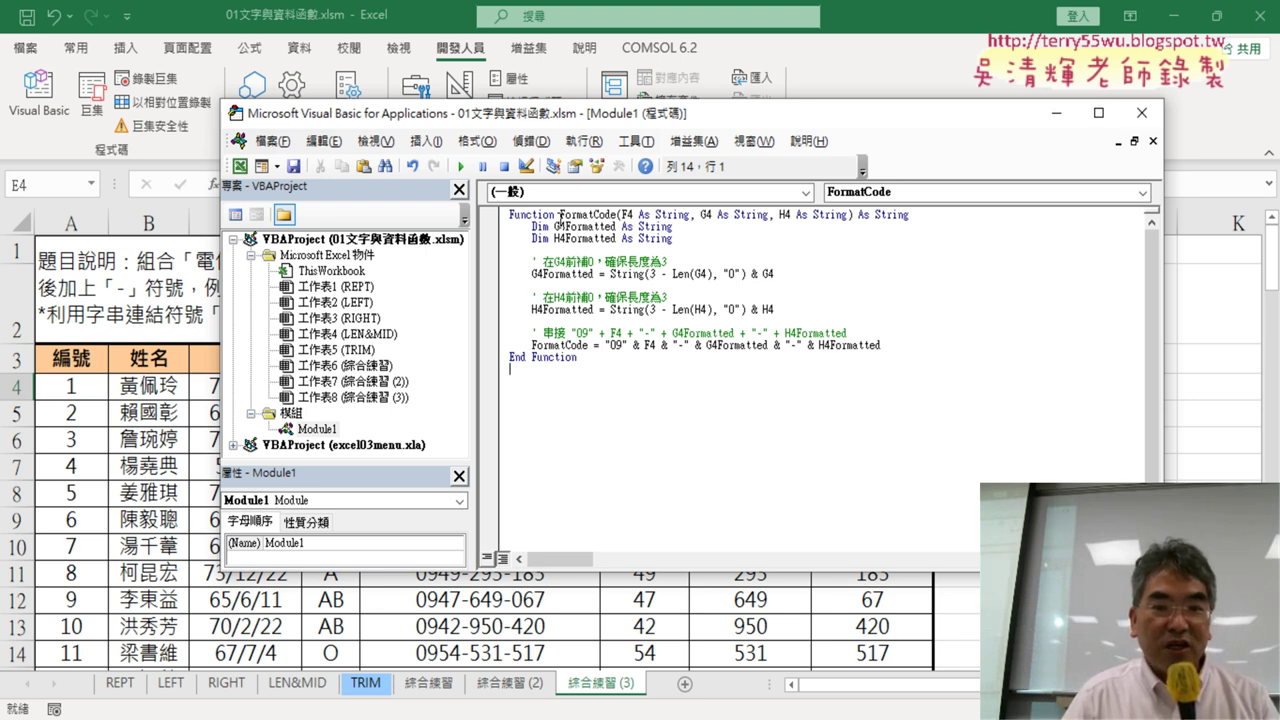
pyautogui.moveTo(560, 215); pyautogui.dragTo(611, 213)
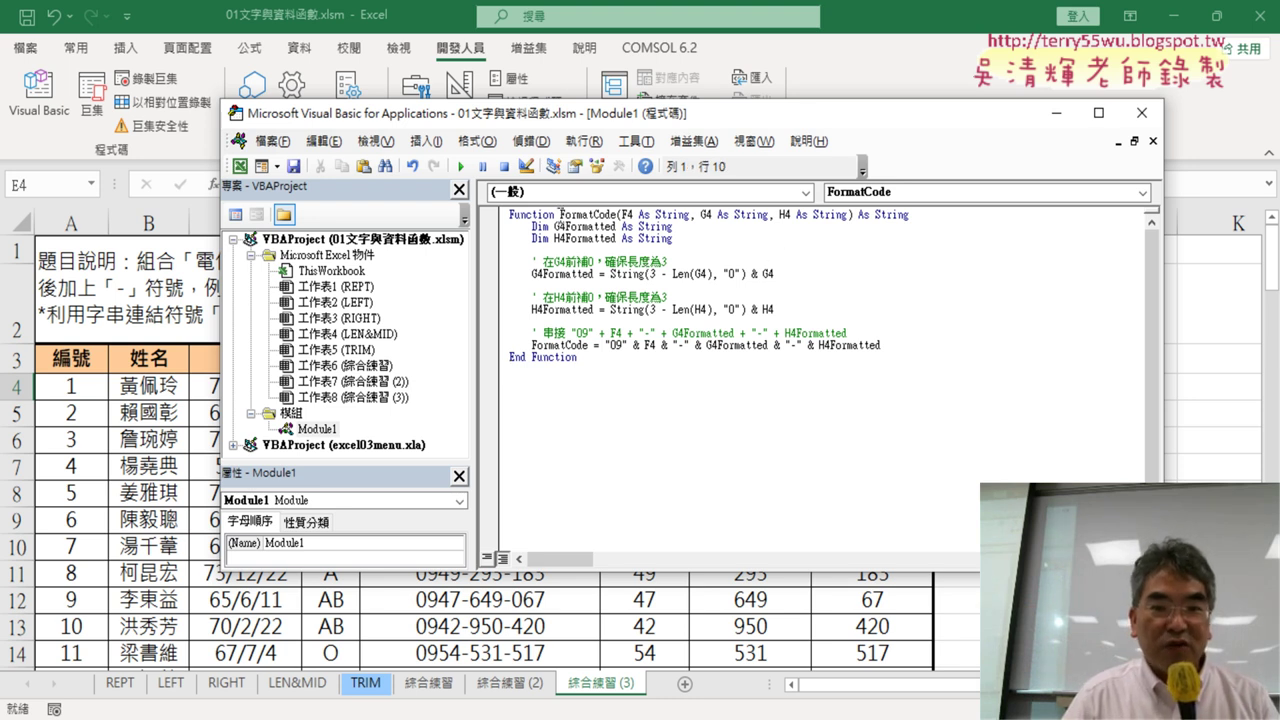
pyautogui.click(1202, 368)
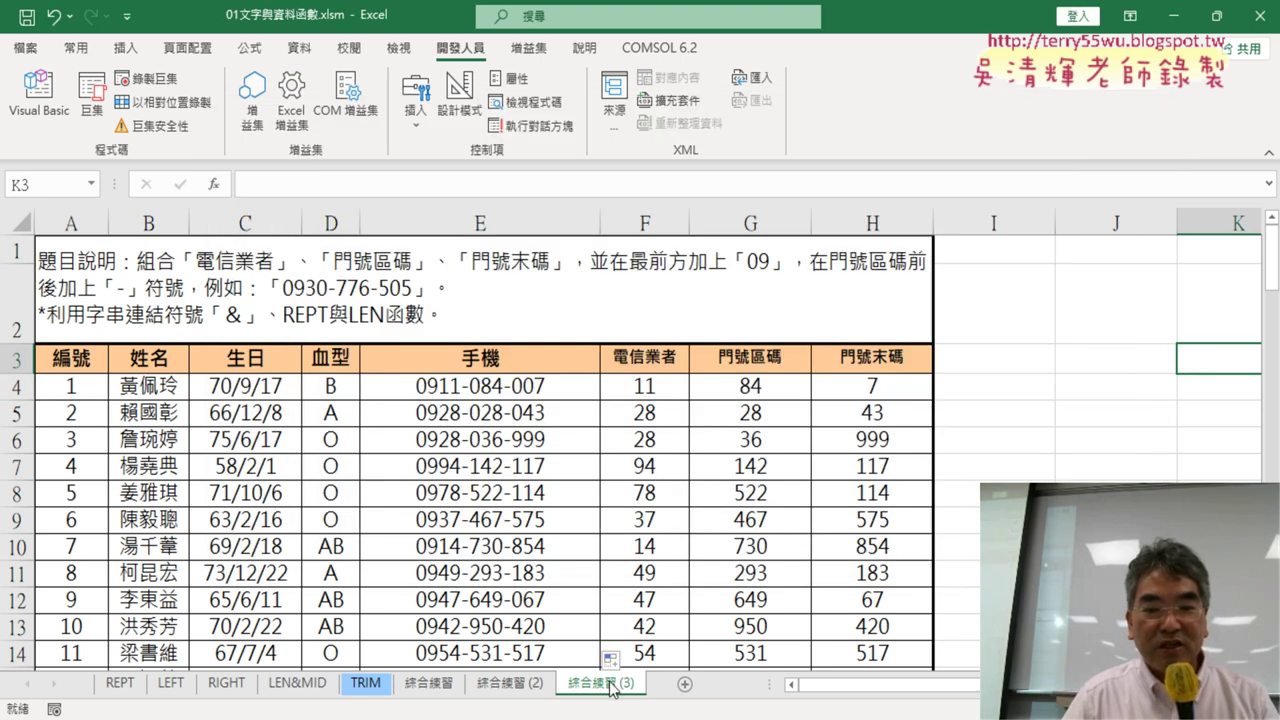
# - Clear cell E4 and choose FormatCode from the 使用者定義 function category
pyautogui.click(524, 384)
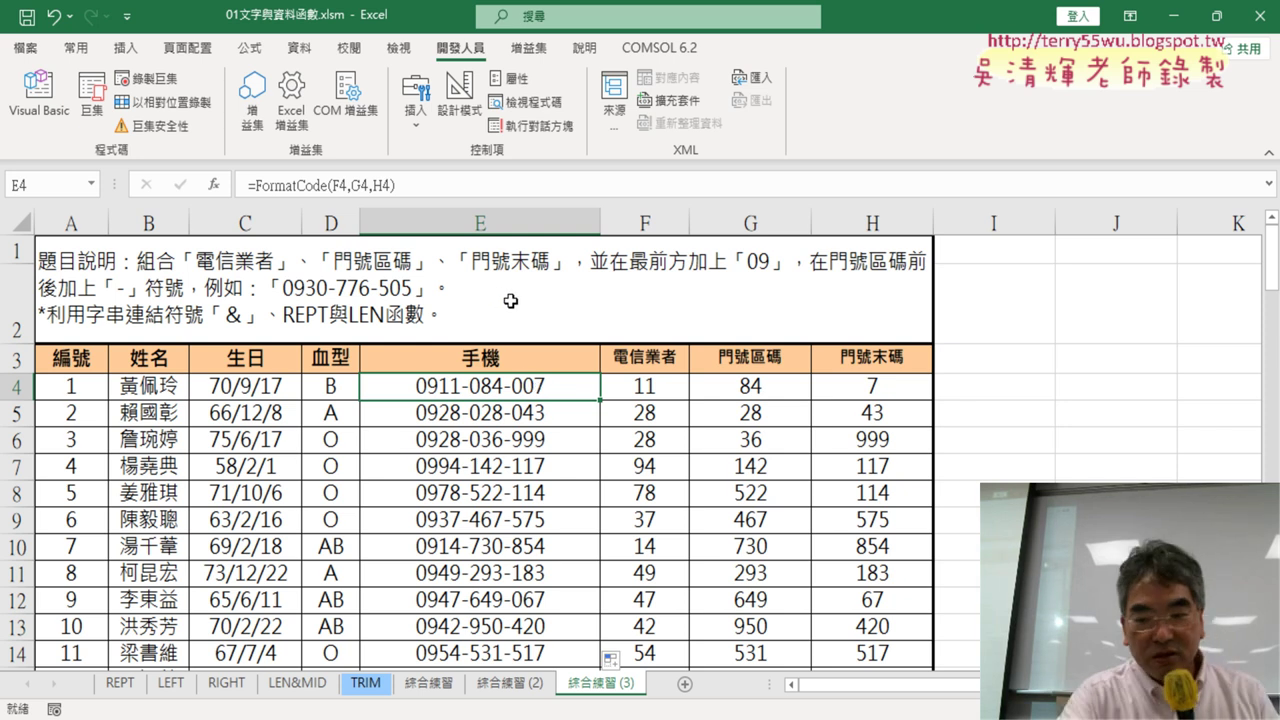
pyautogui.press('Delete')
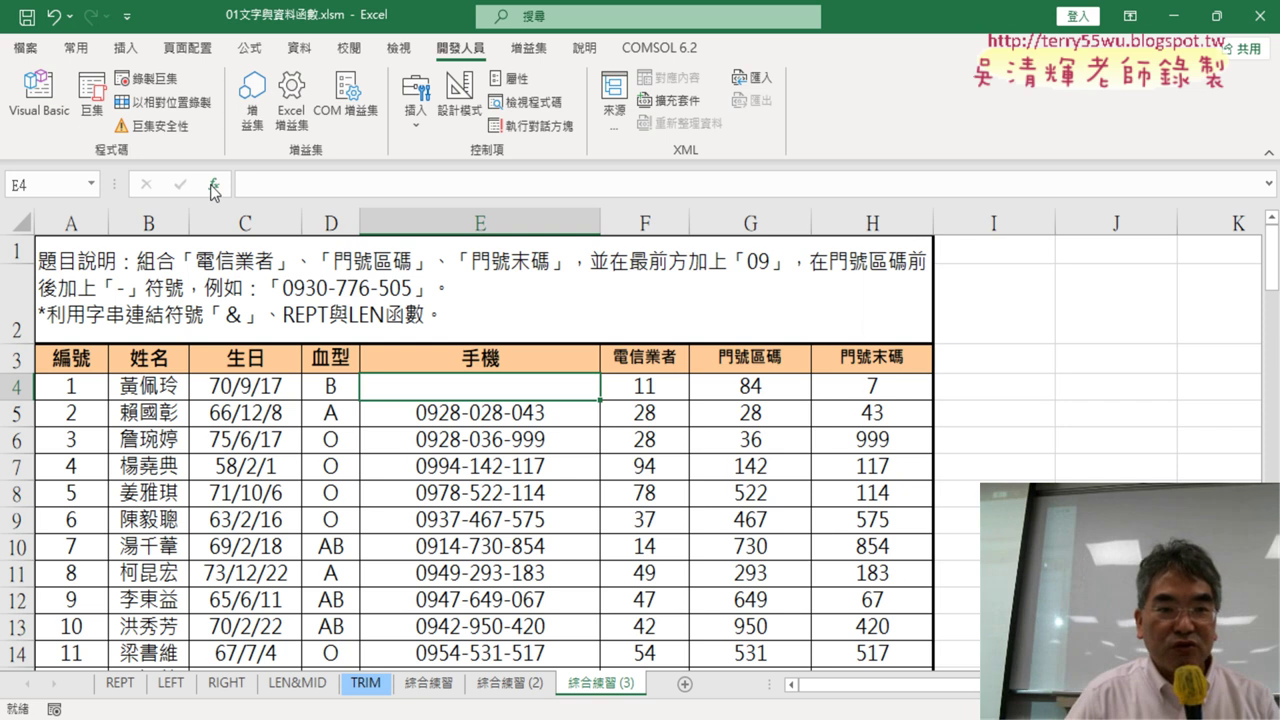
pyautogui.click(213, 186)
pyautogui.moveTo(1153, 112); pyautogui.dragTo(430, 115)
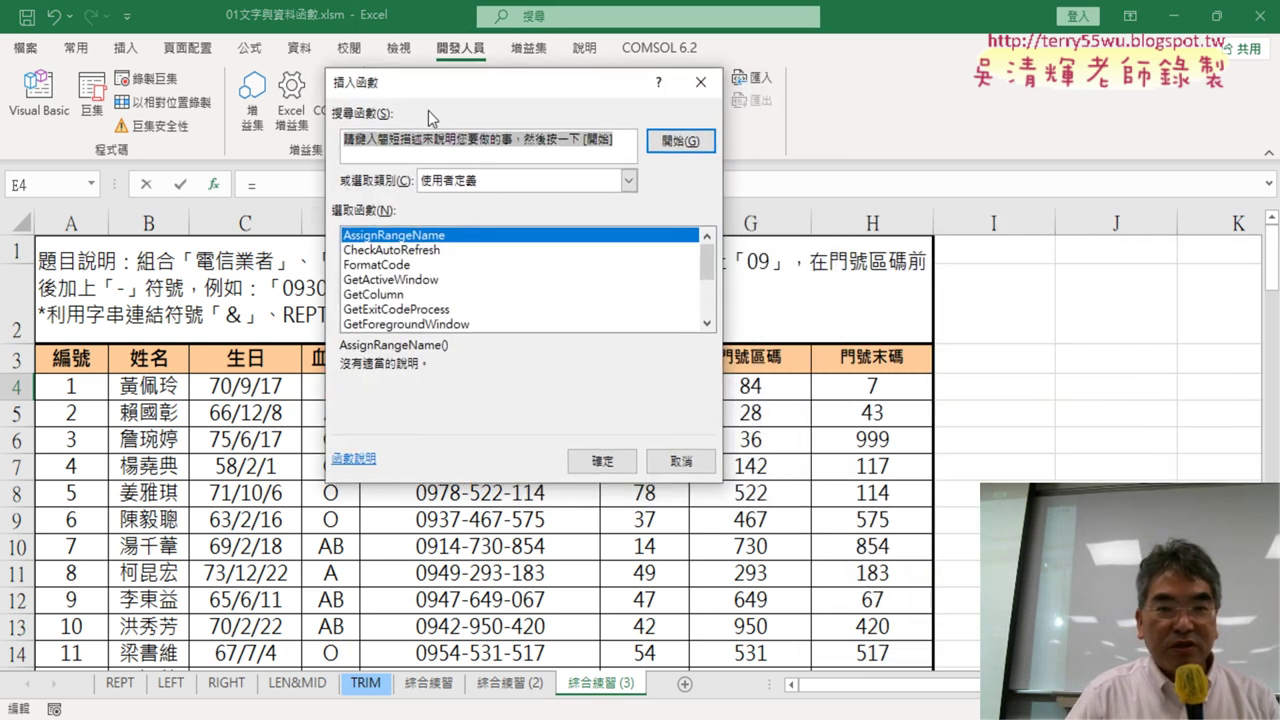
pyautogui.click(628, 180)
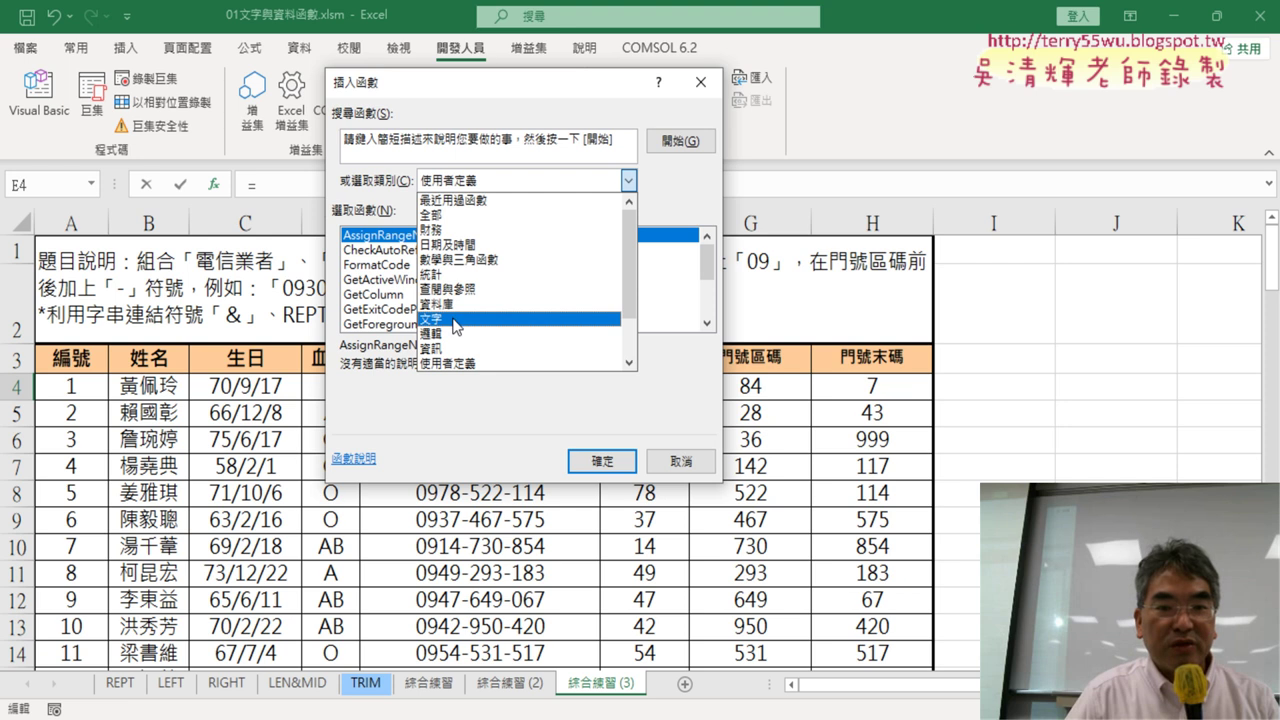
pyautogui.click(455, 319)
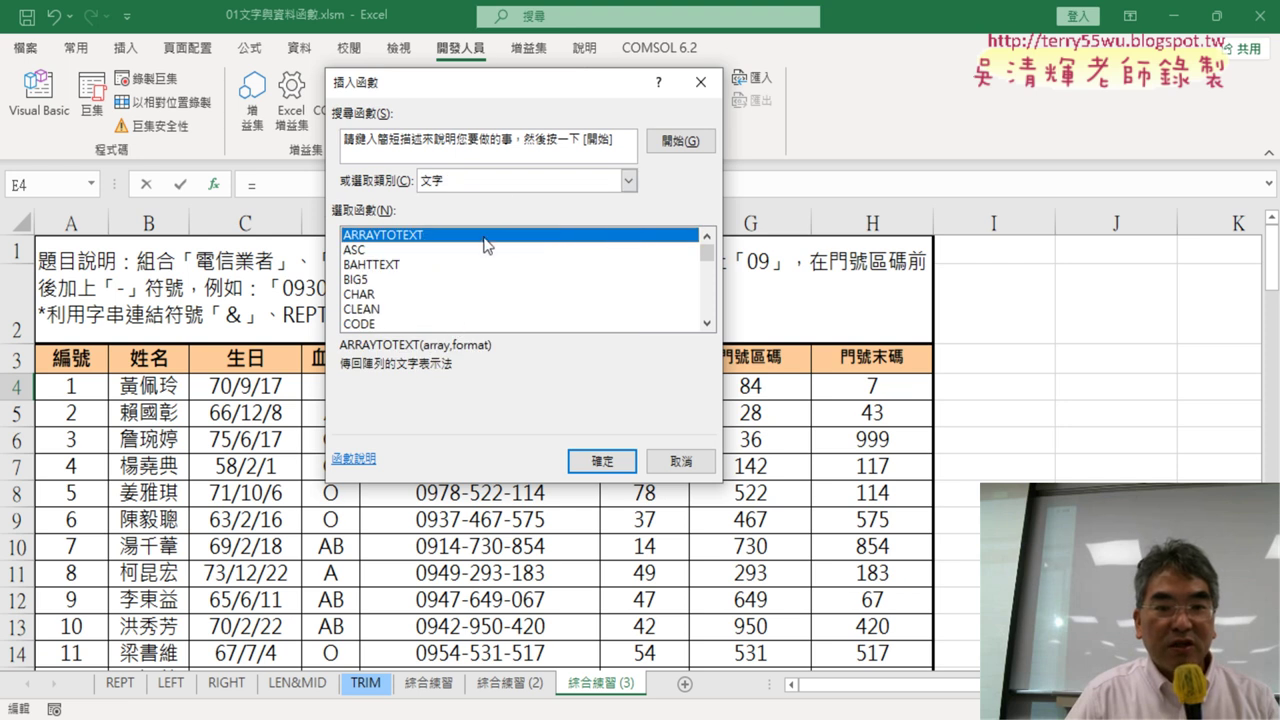
pyautogui.click(503, 186)
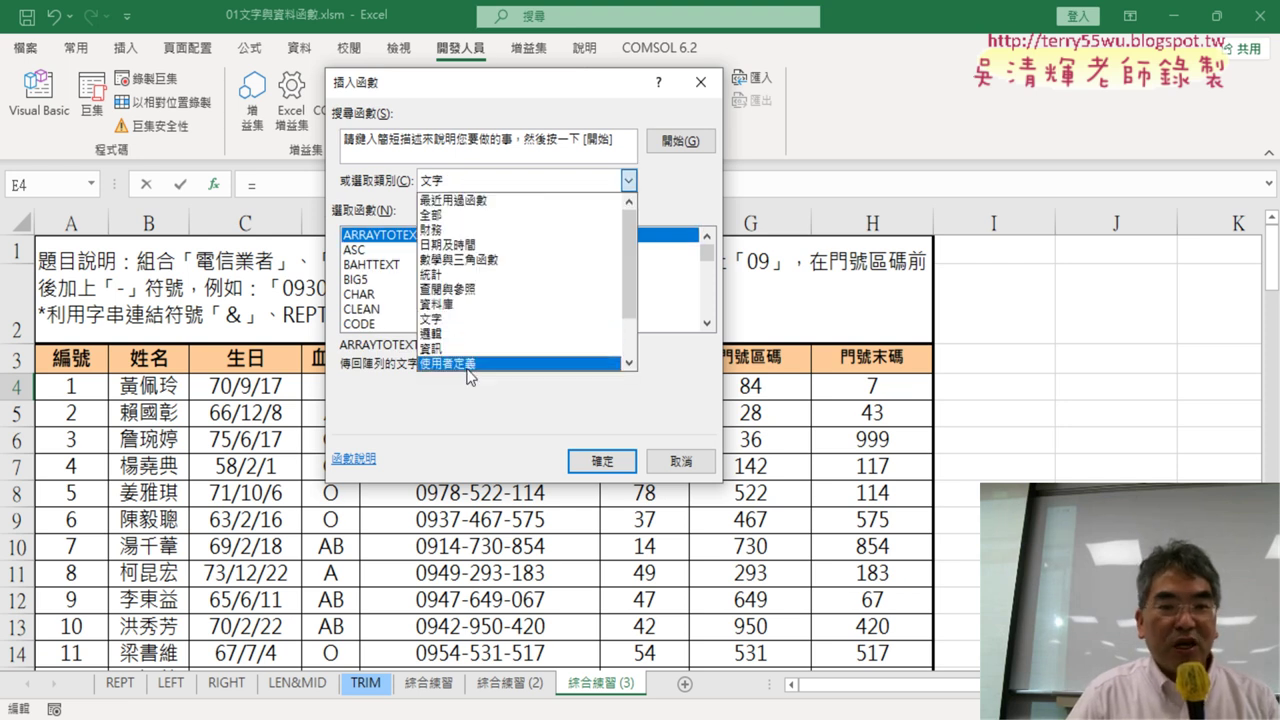
pyautogui.click(446, 364)
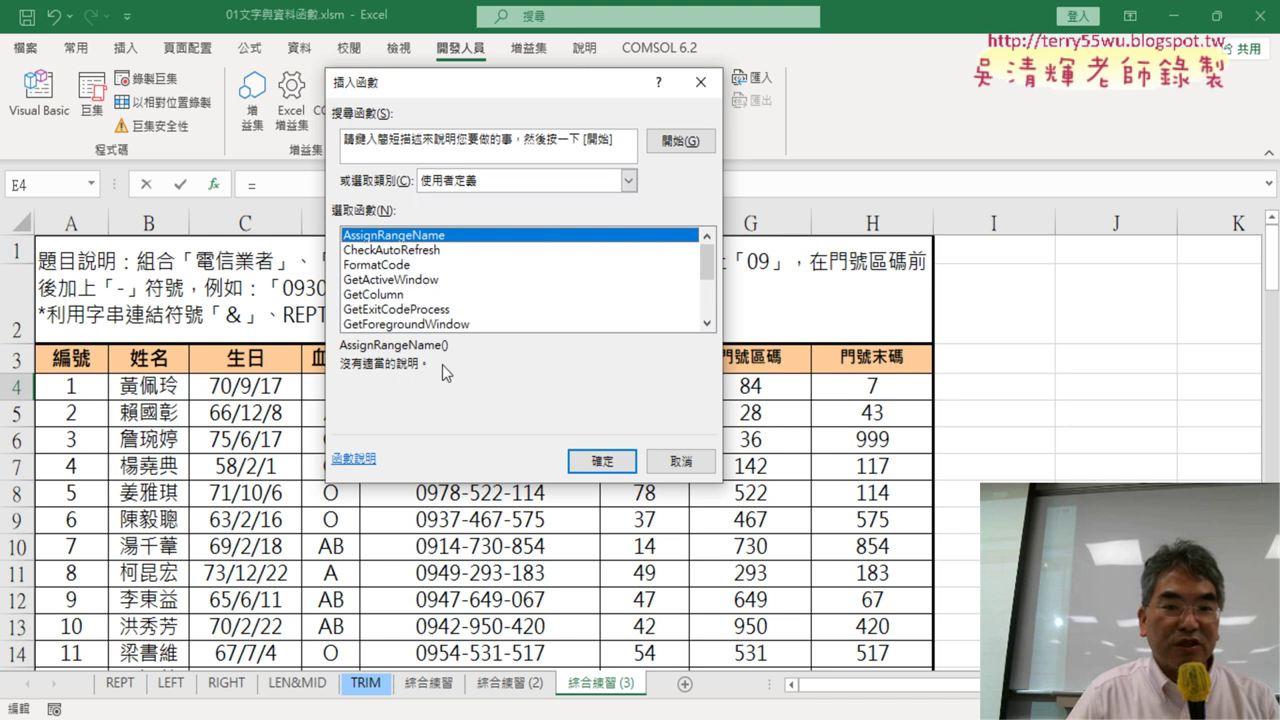
pyautogui.click(397, 265)
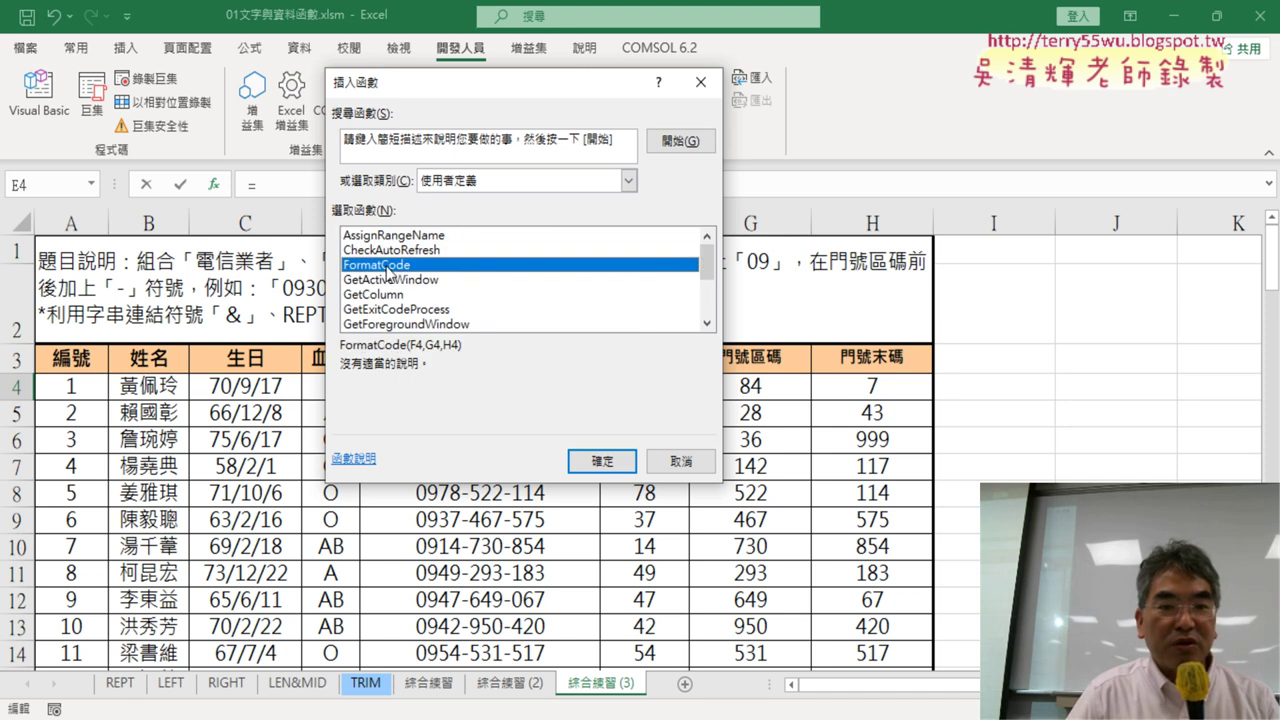
pyautogui.click(601, 460)
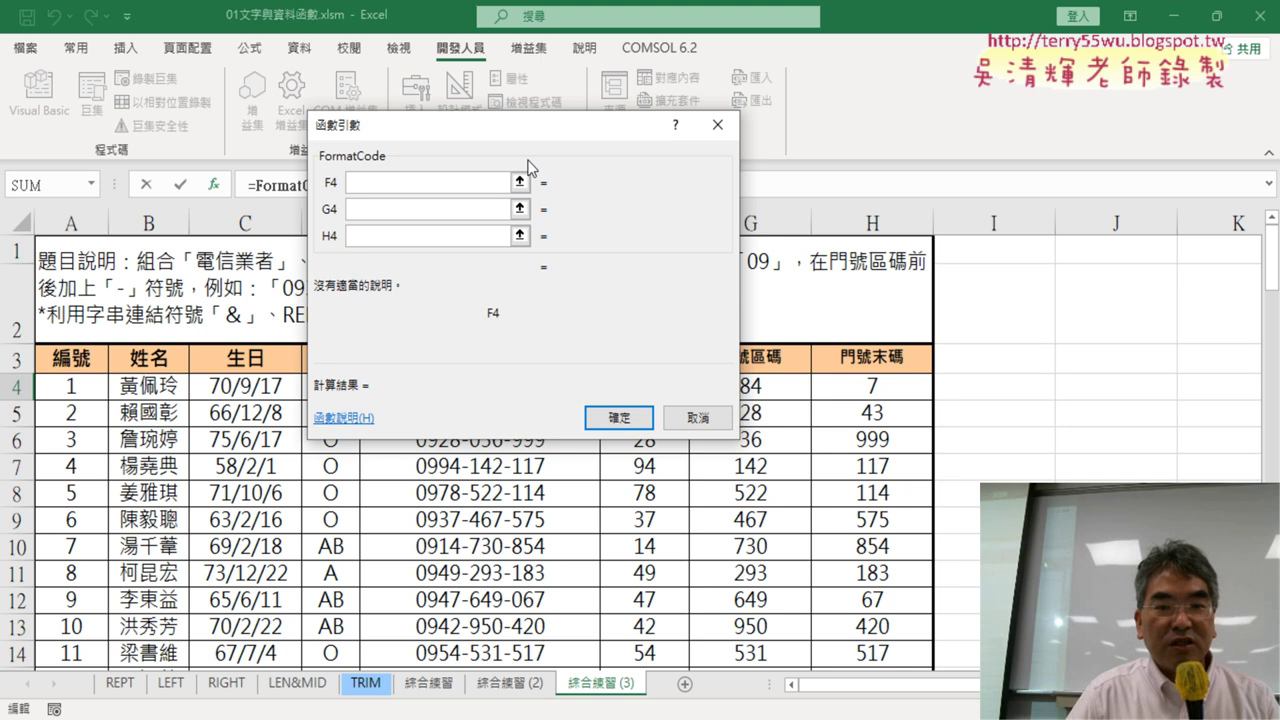
# - Enter =FormatCode(F4,G4,H4) in E4 and fill it down through E14
pyautogui.moveTo(539, 136)
pyautogui.mouseDown()
pyautogui.moveTo(366, 232)
pyautogui.moveTo(332, 235)
pyautogui.mouseUp()
pyautogui.click(645, 386)
pyautogui.press('Tab')
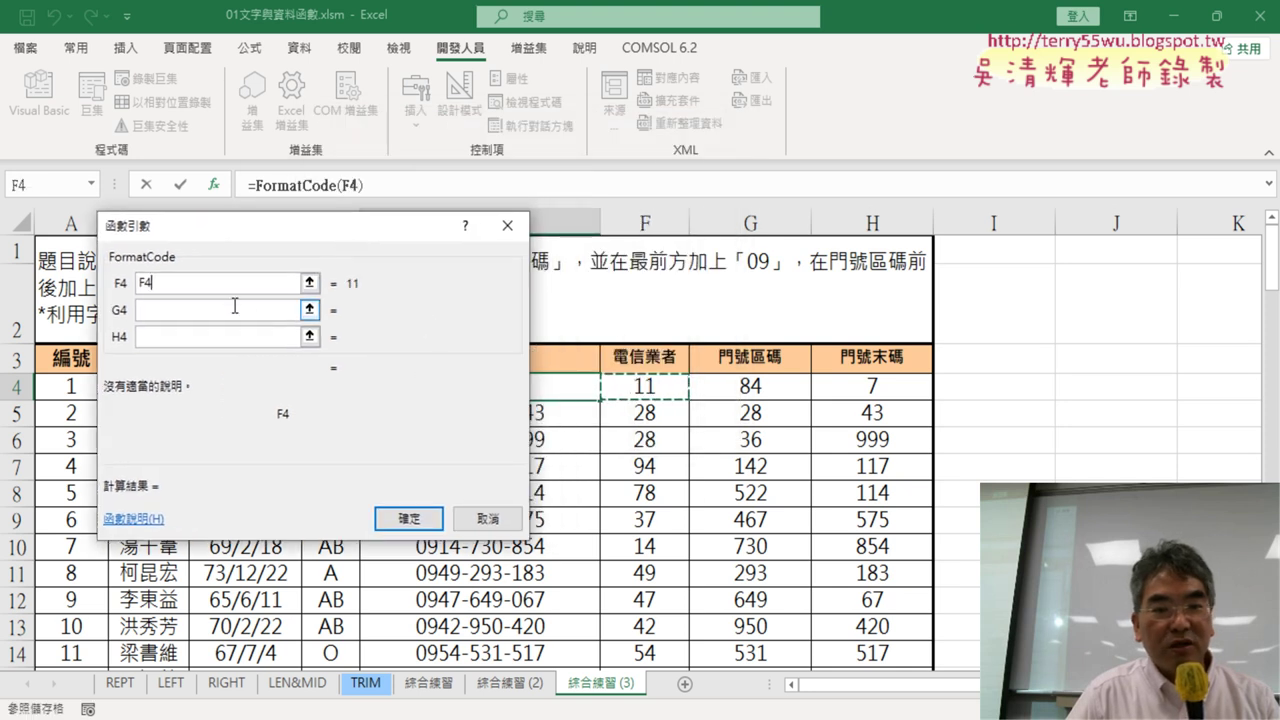
pyautogui.click(742, 382)
pyautogui.press('Tab')
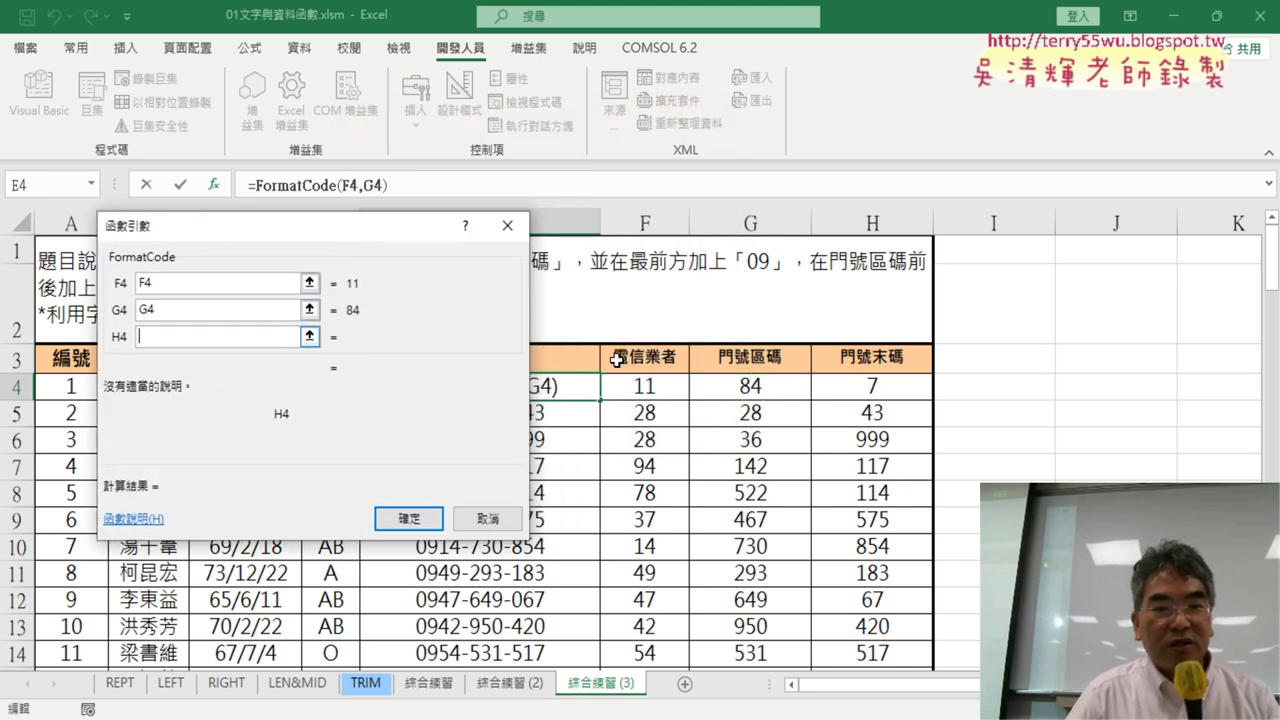
pyautogui.click(886, 383)
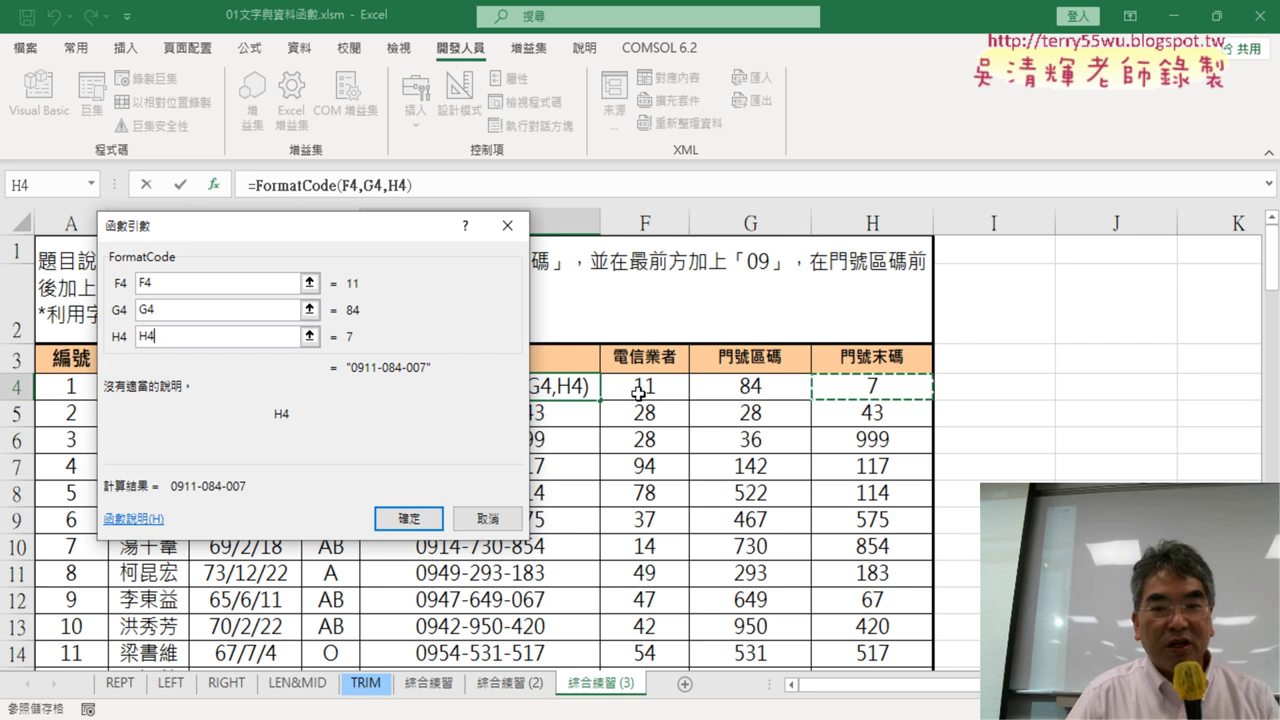
pyautogui.click(424, 518)
pyautogui.doubleClick(600, 398)
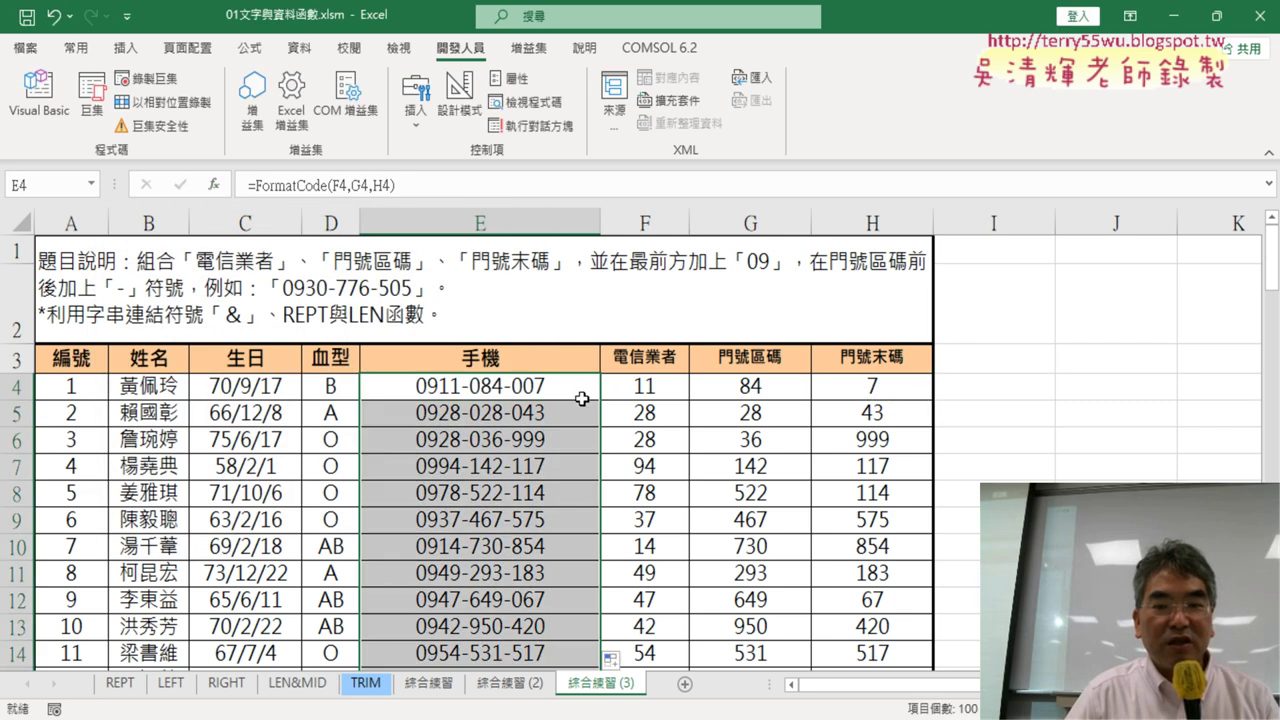
pyautogui.click(551, 390)
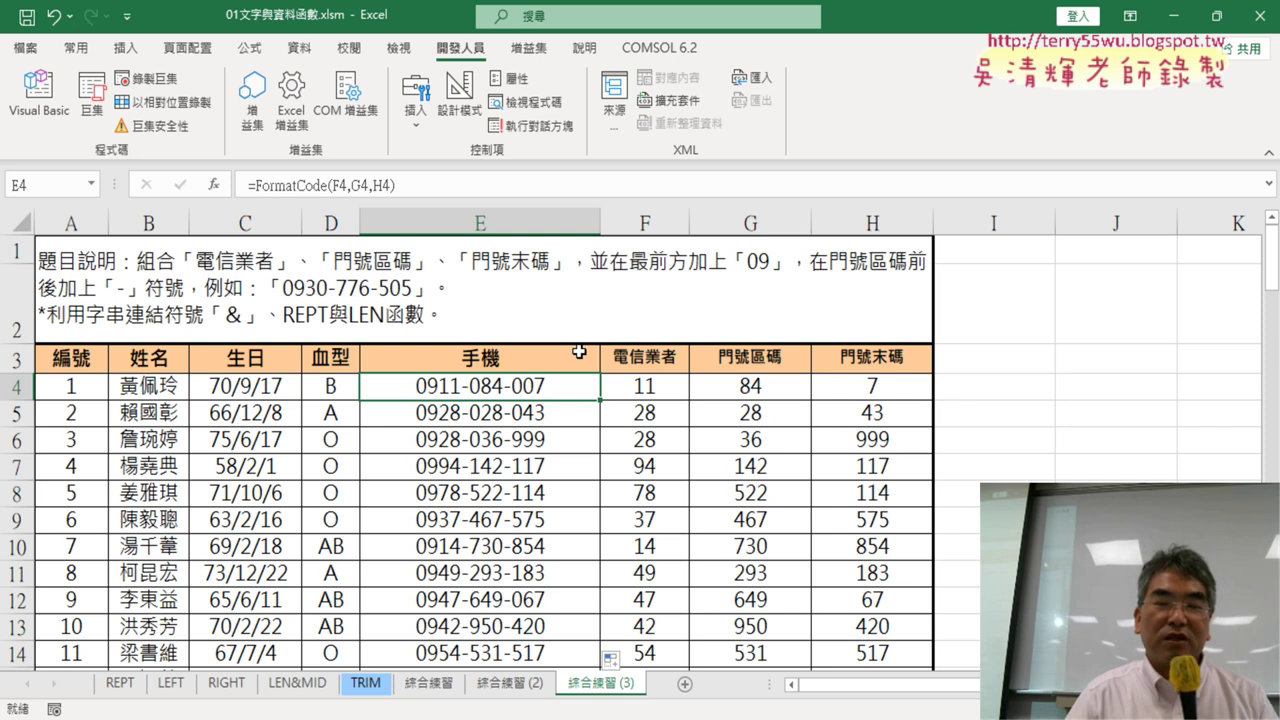